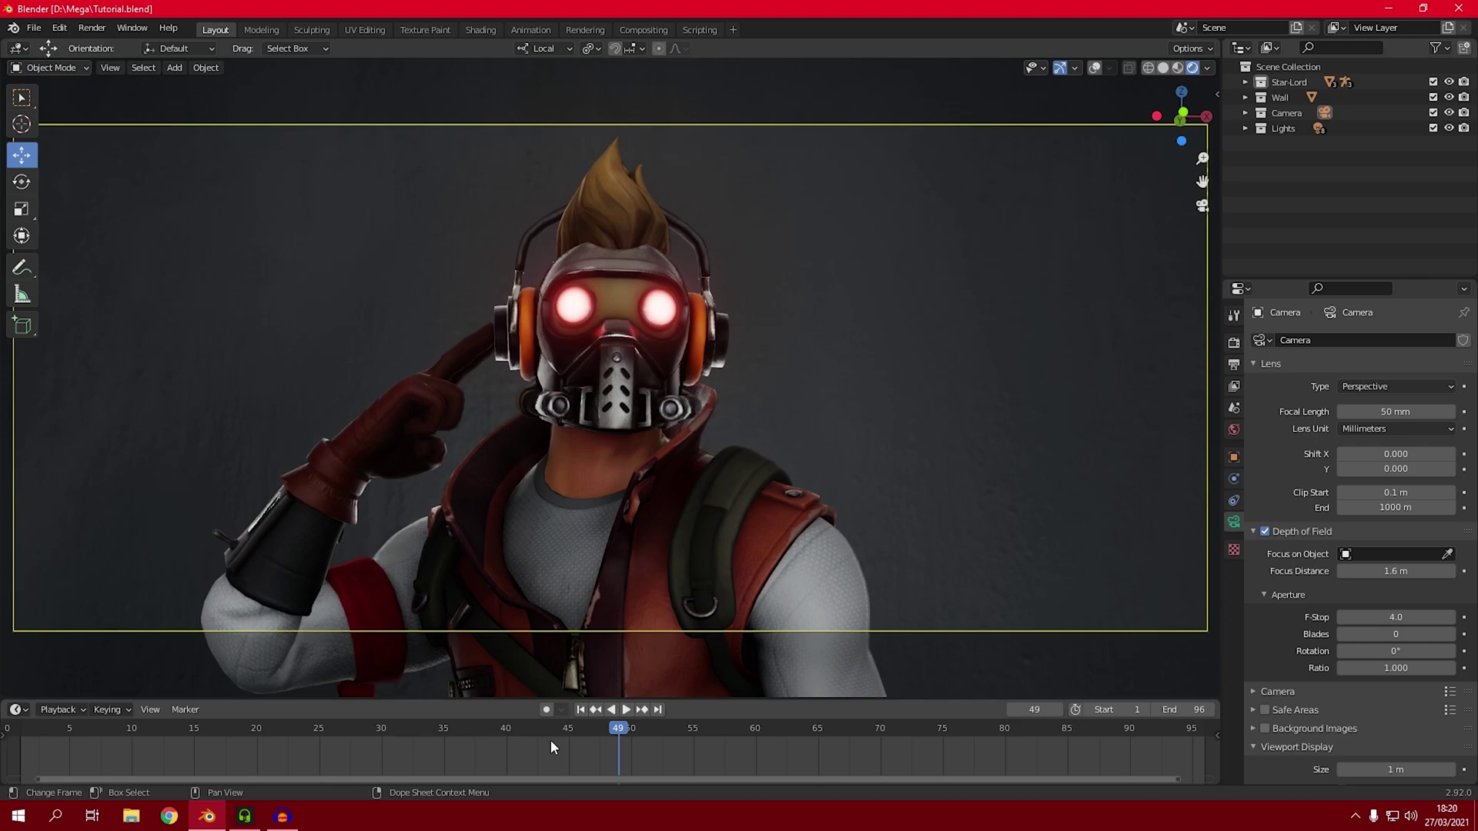
# Show the viewport overlays and exclude the Lights, Camera and Wall collections from the view layer
pyautogui.click(1094, 67)
pyautogui.moveTo(785, 275); pyautogui.dragTo(562, 650, button='middle')
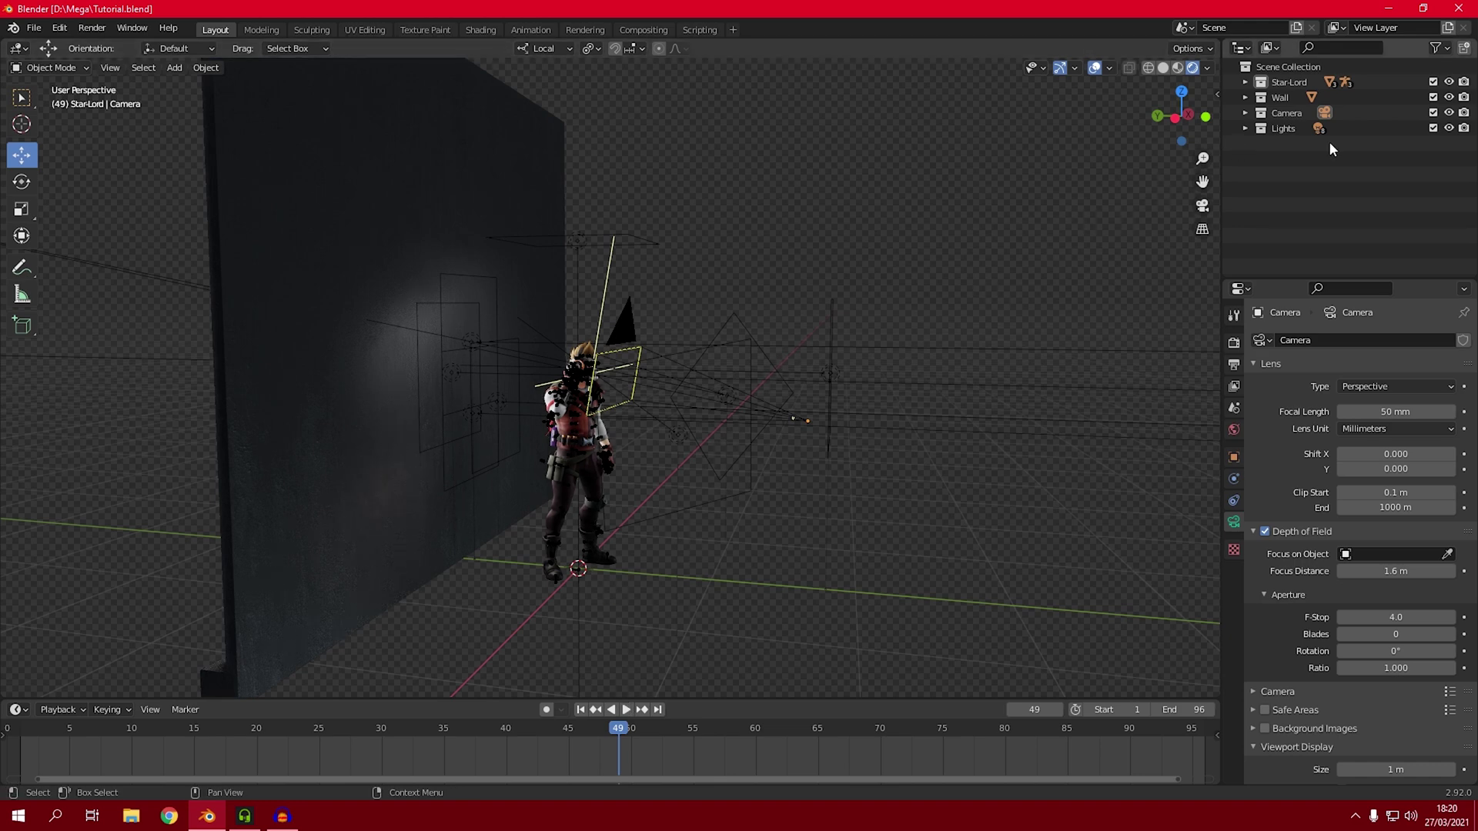
pyautogui.click(1434, 127)
pyautogui.click(1433, 112)
pyautogui.click(1434, 97)
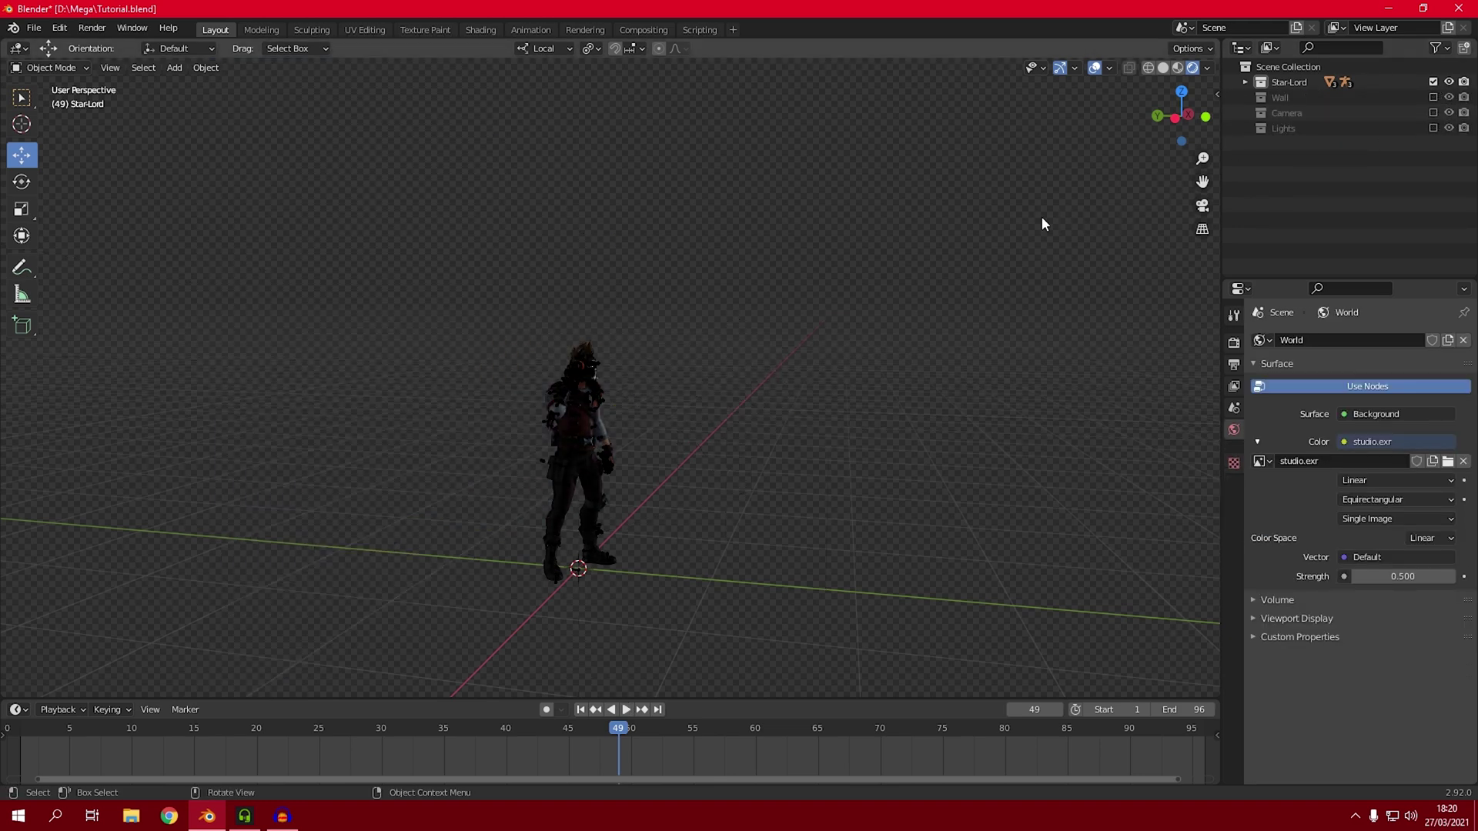
# Switch the viewport to solid shading with the character framed from the front
pyautogui.moveTo(1040, 215); pyautogui.dragTo(1162, 67, button='middle')
pyautogui.click(1163, 68)
pyautogui.moveTo(775, 365); pyautogui.dragTo(625, 446, button='middle')
pyautogui.scroll(4, 681, 396)
# Play the character animation from the early frames and return to frame 49
pyautogui.moveTo(614, 730); pyautogui.dragTo(106, 751)
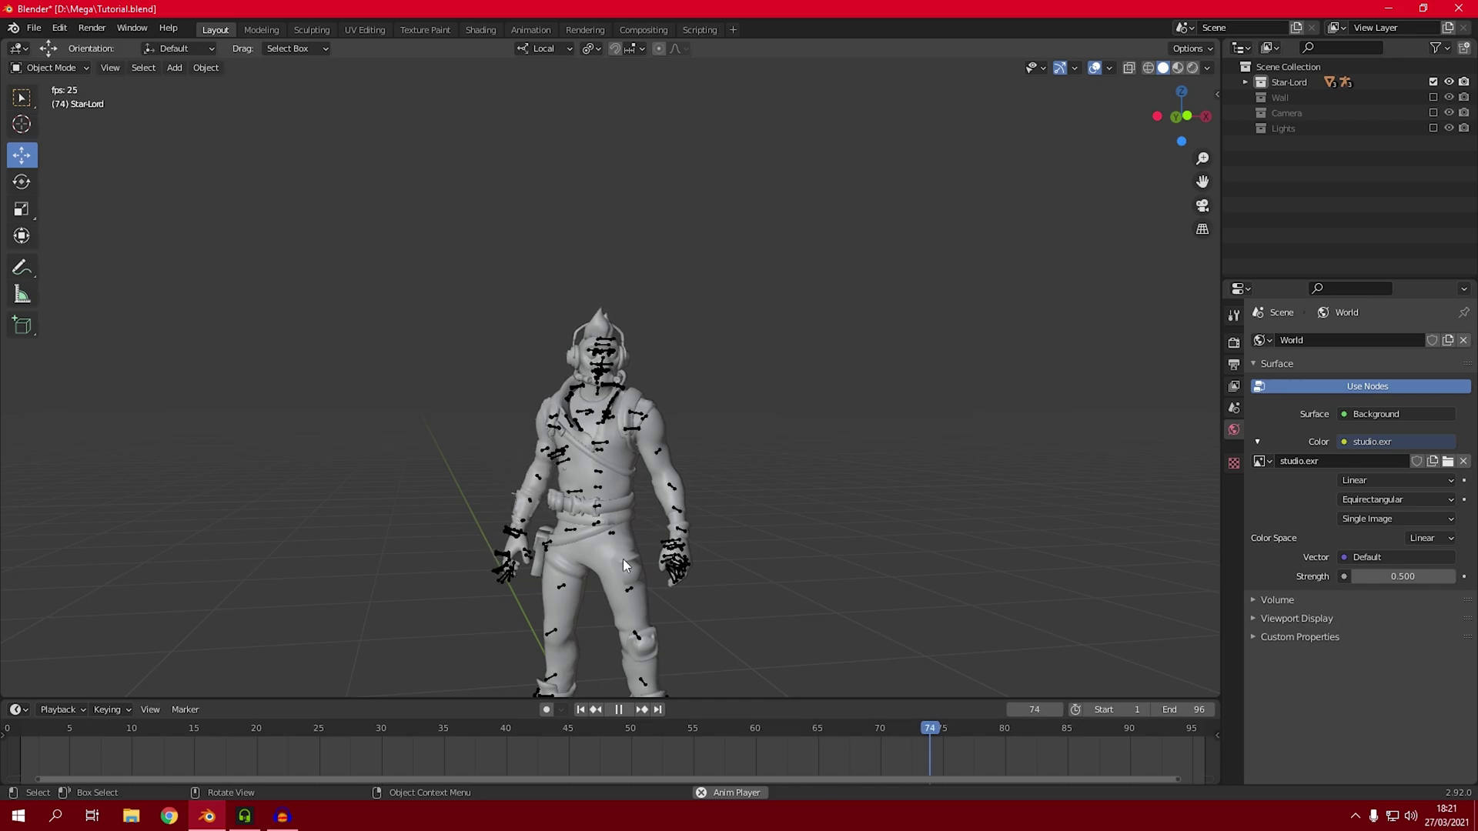
pyautogui.press('space')
pyautogui.click(572, 726)
pyautogui.moveTo(599, 380); pyautogui.dragTo(617, 375, button='middle')
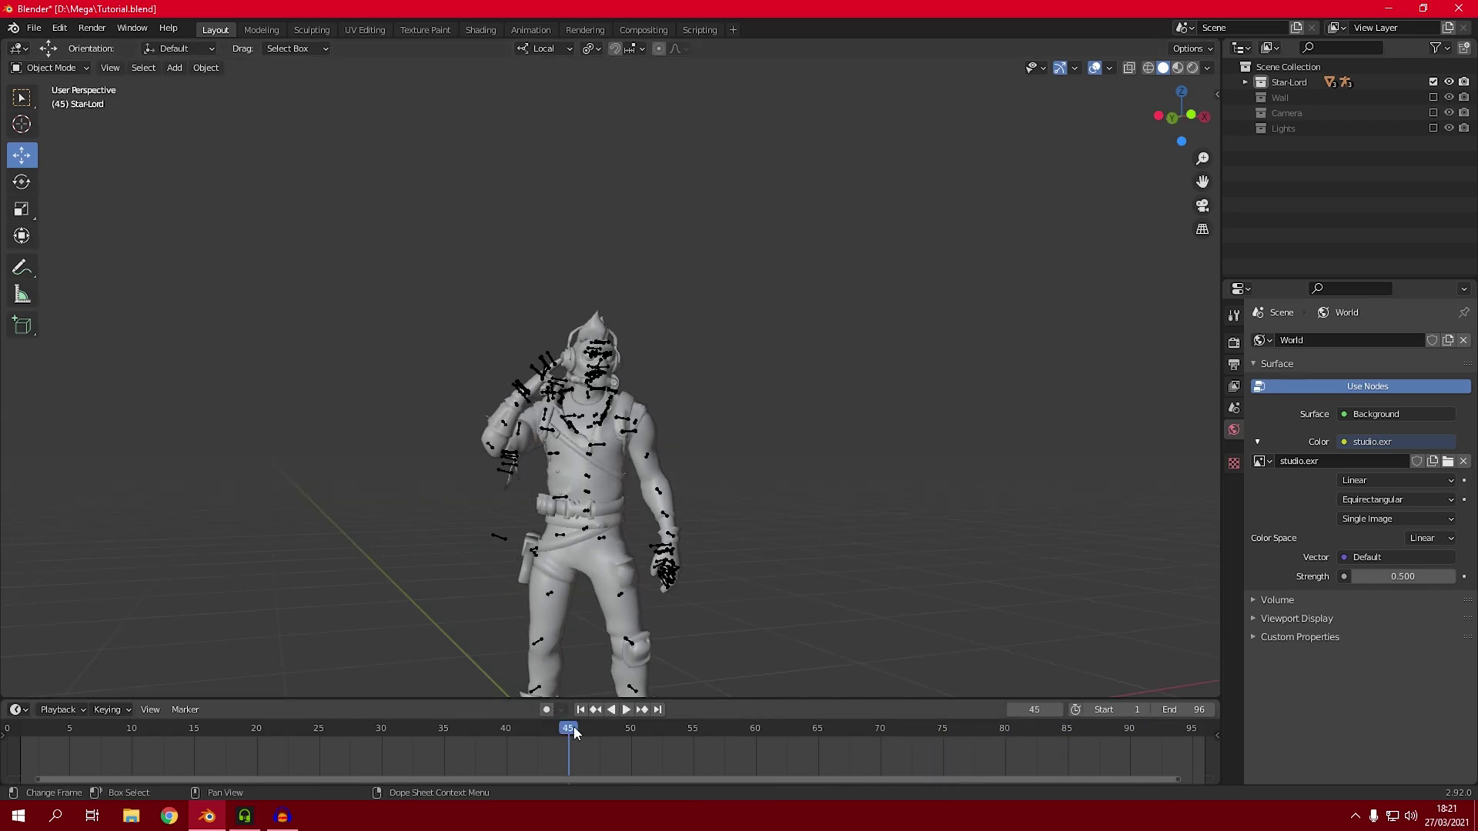
pyautogui.moveTo(574, 726); pyautogui.dragTo(616, 736)
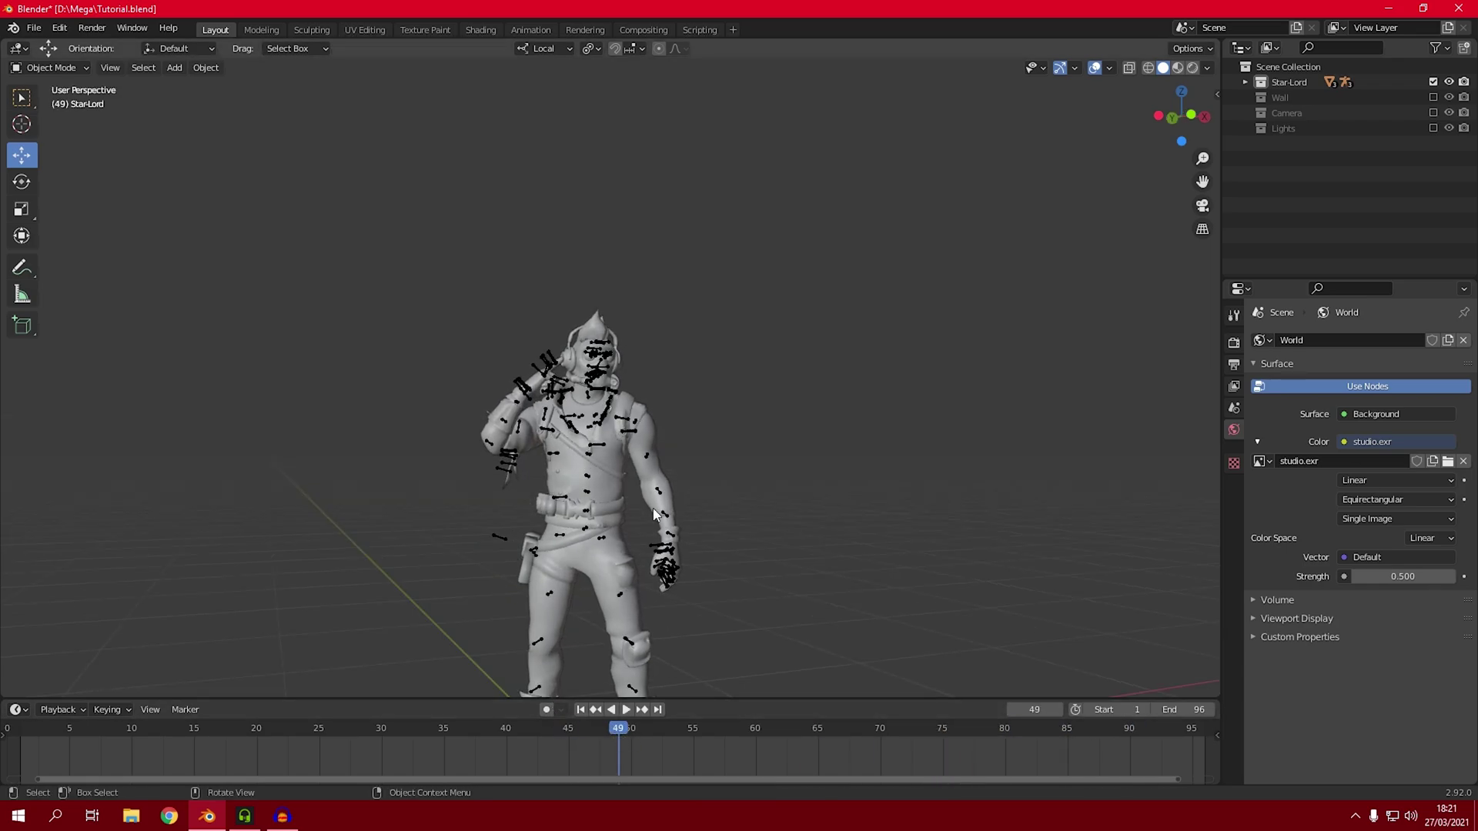
# Inspect the armature's right upper-arm bone in Pose Mode and return to Object Mode with nothing selected
pyautogui.moveTo(668, 400); pyautogui.dragTo(525, 375, button='middle')
pyautogui.click(498, 420)
pyautogui.click(63, 69)
pyautogui.click(51, 119)
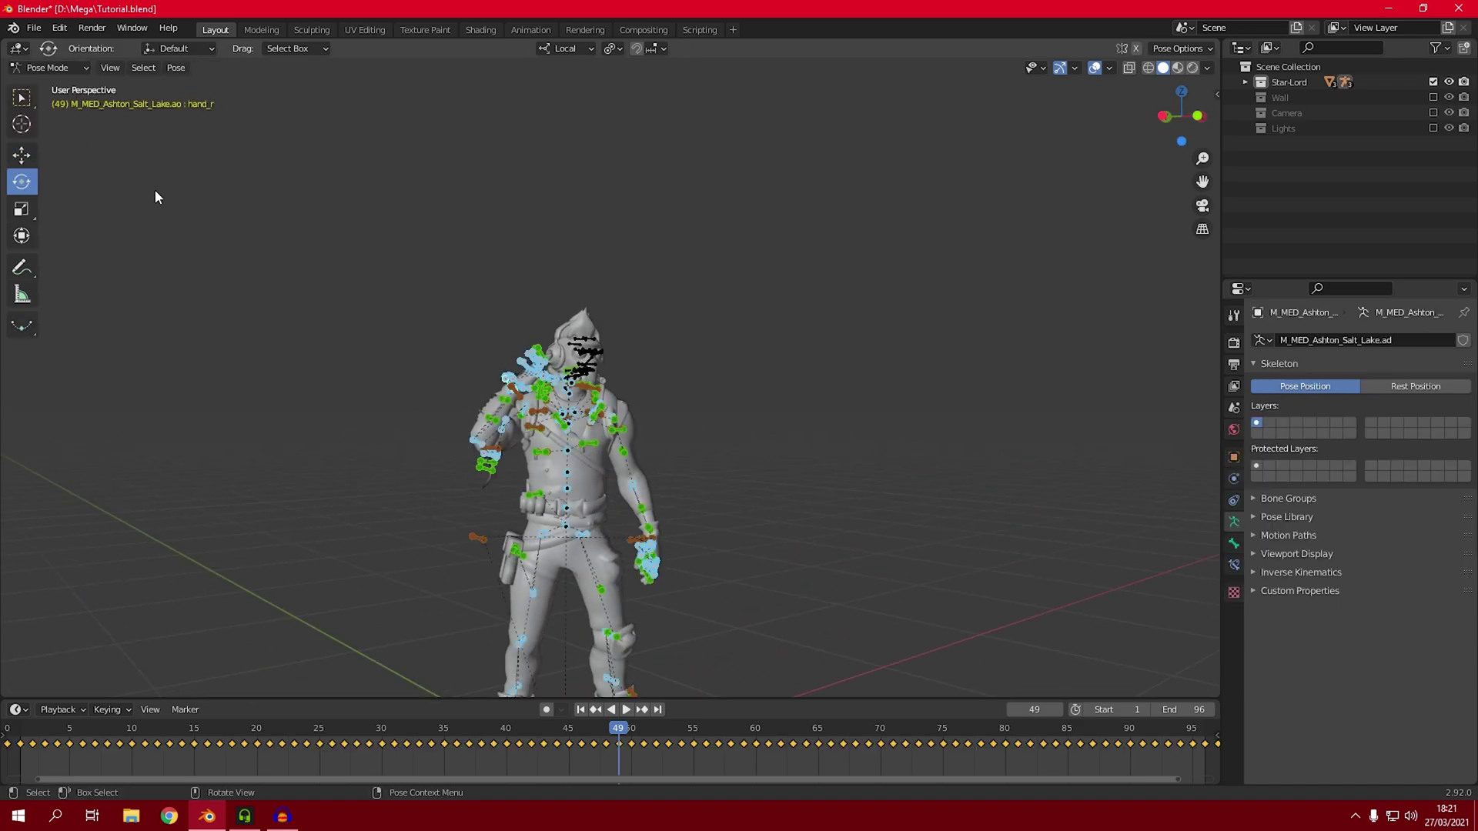
pyautogui.scroll(3, 490, 415)
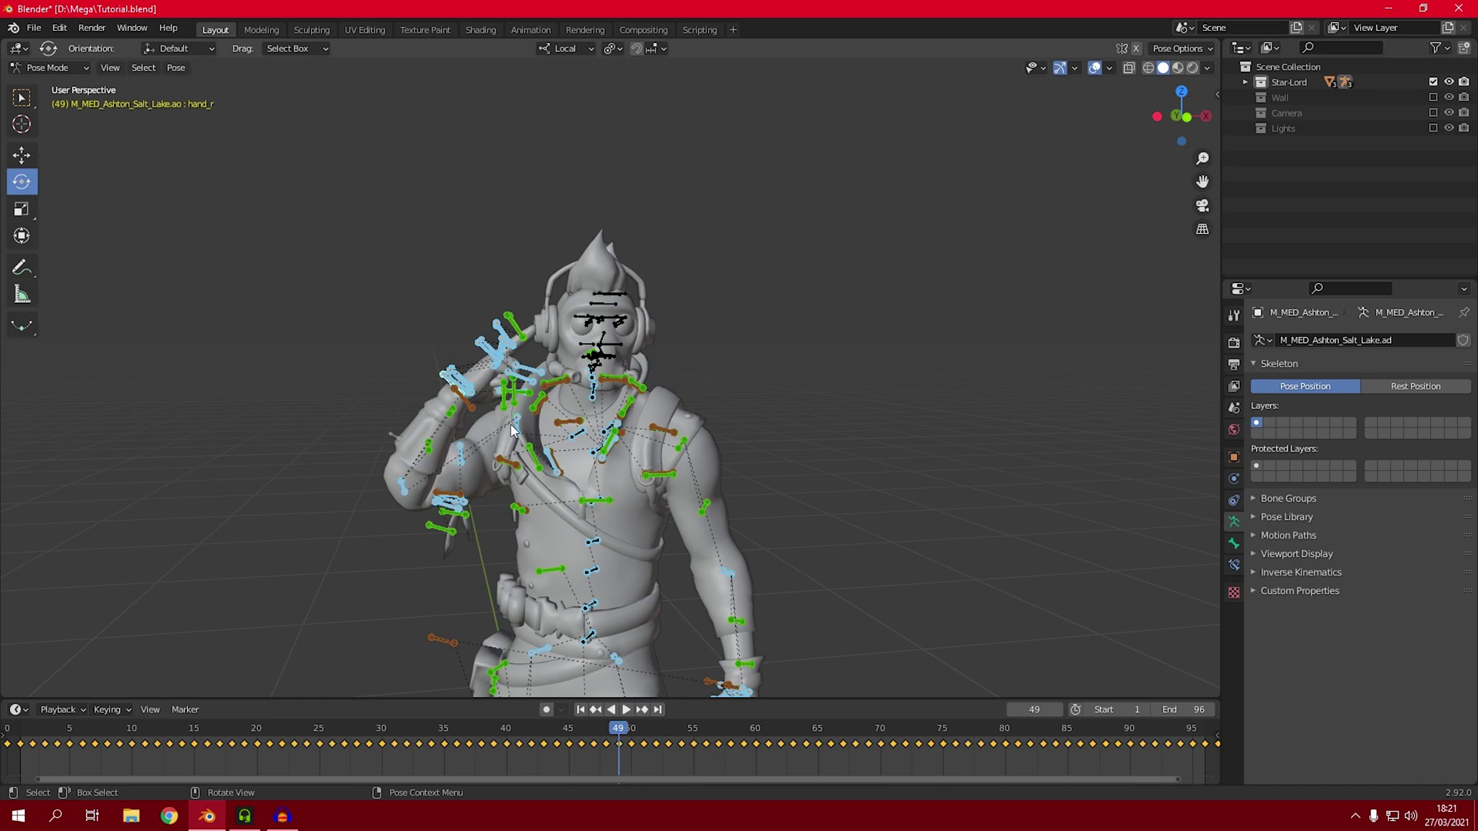
pyautogui.click(524, 437)
pyautogui.moveTo(486, 412)
pyautogui.mouseDown()
pyautogui.moveTo(465, 394)
pyautogui.moveTo(489, 408)
pyautogui.mouseUp()
pyautogui.rightClick(490, 408)
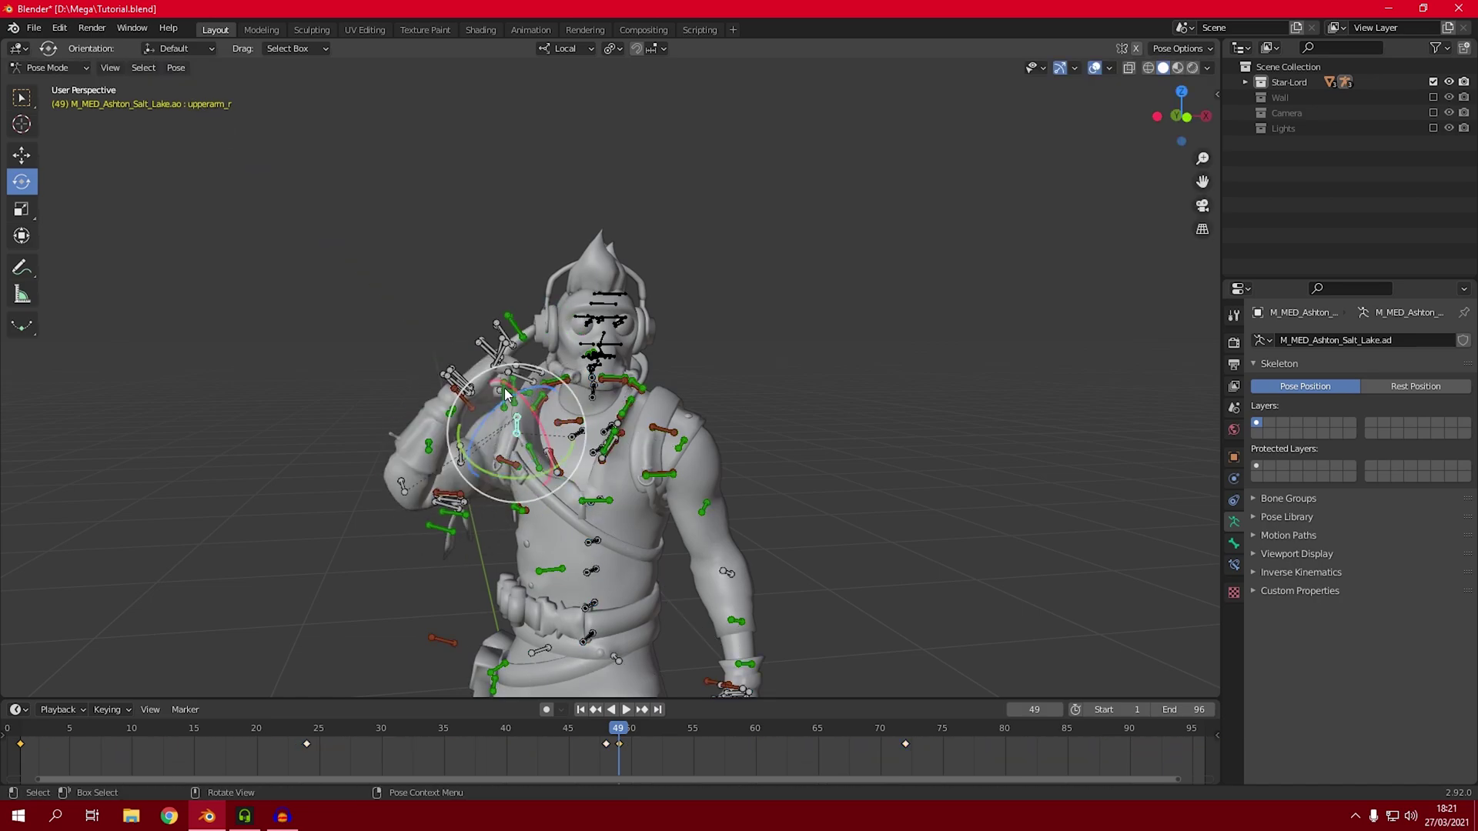
pyautogui.click(59, 71)
pyautogui.click(54, 86)
pyautogui.click(827, 397)
# Save the file and separate the linked hair geometry from the head accessory mesh into its own object
pyautogui.moveTo(828, 397); pyautogui.dragTo(645, 330, button='middle')
pyautogui.hotkey('ctrl', 's')
pyautogui.click(716, 393)
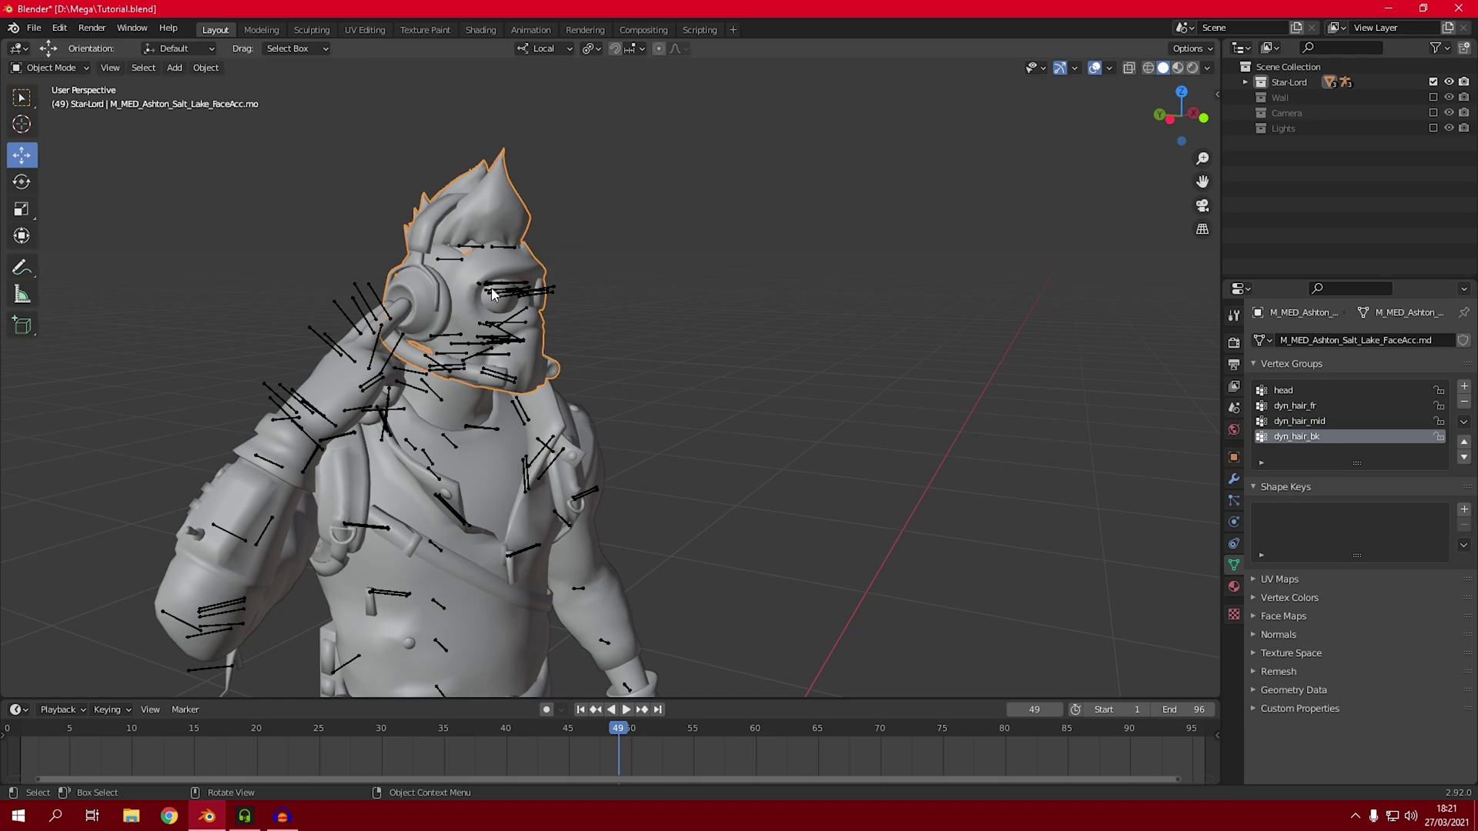
pyautogui.moveTo(494, 294); pyautogui.dragTo(512, 317, button='middle')
pyautogui.moveTo(529, 202)
pyautogui.mouseDown(button='middle')
pyautogui.moveTo(575, 211)
pyautogui.moveTo(554, 216)
pyautogui.mouseUp(button='middle')
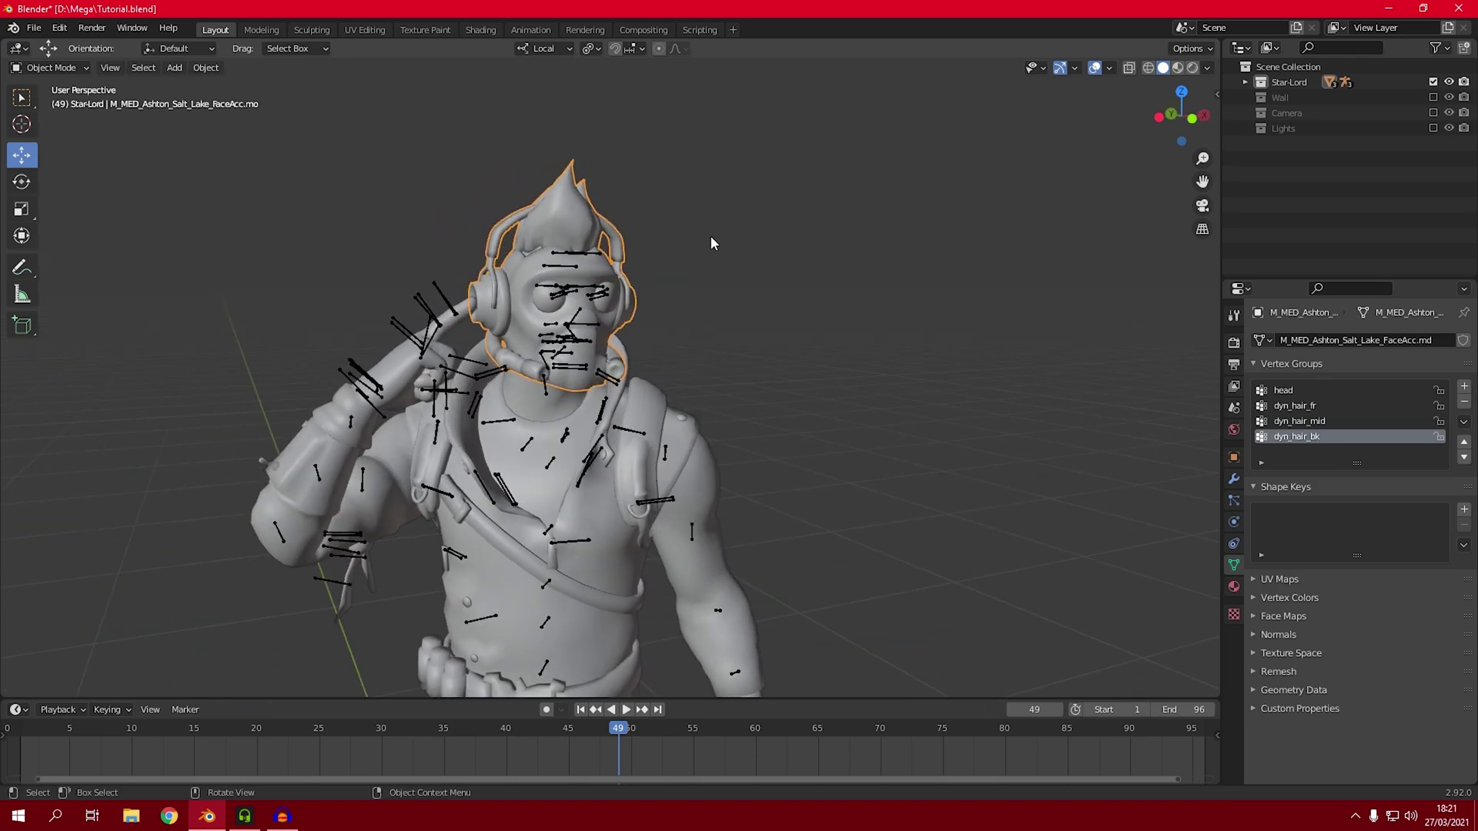
pyautogui.press('Tab')
pyautogui.hotkey('alt', 'a')
pyautogui.moveTo(636, 181); pyautogui.dragTo(659, 203, button='middle')
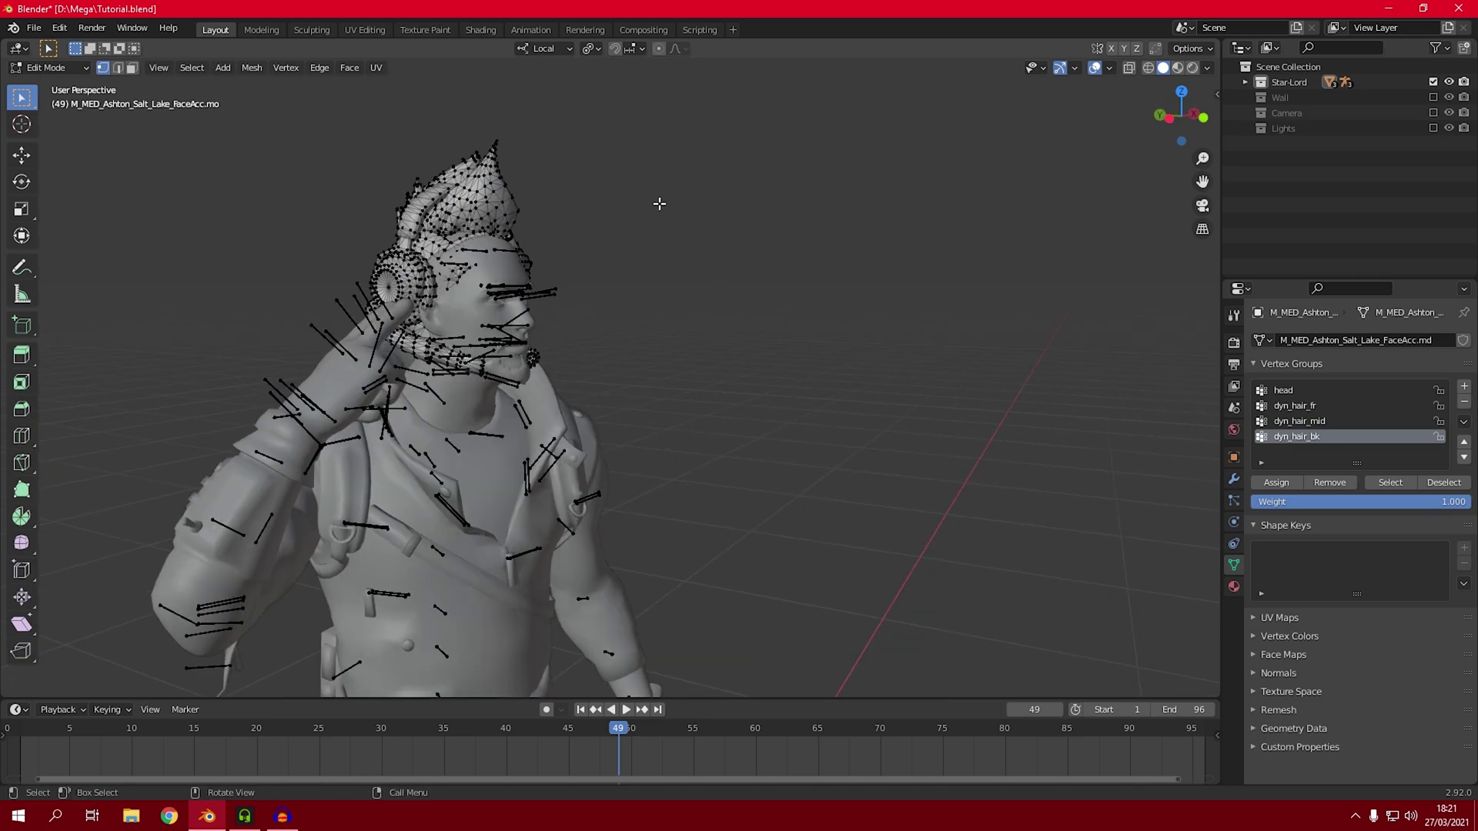
pyautogui.press('l')
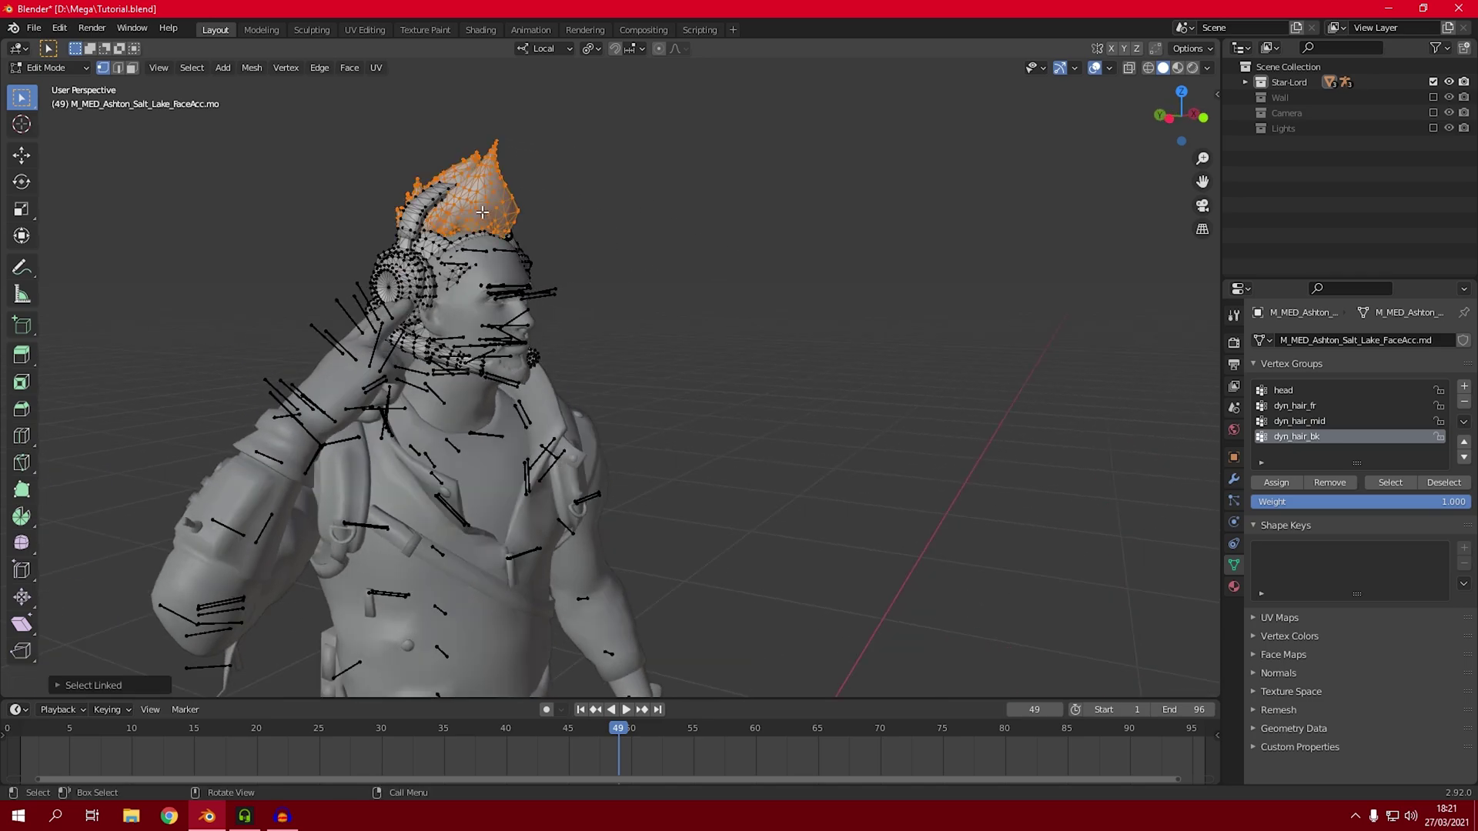
pyautogui.press('p')
pyautogui.click(477, 206)
pyautogui.press('Tab')
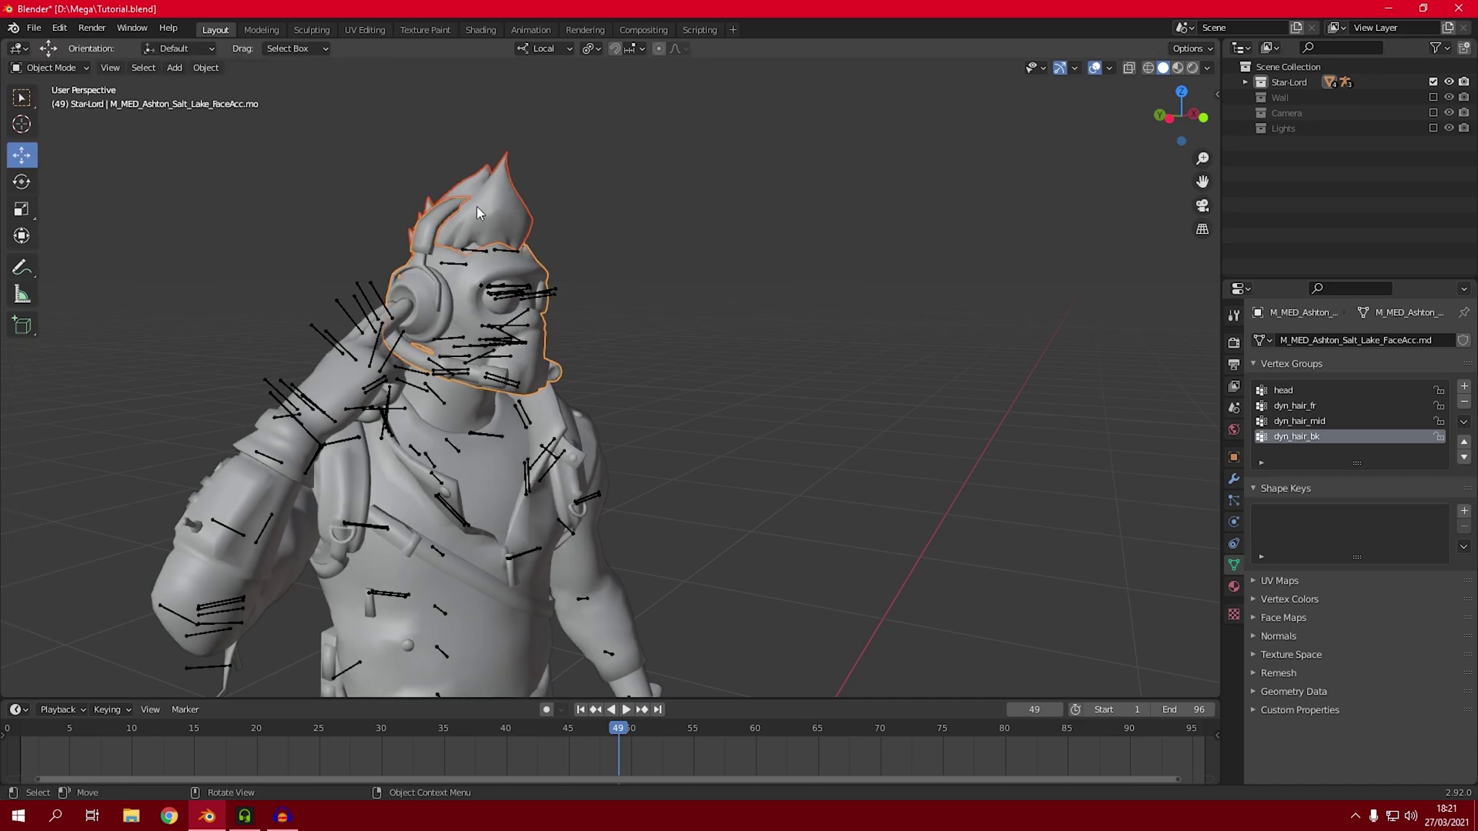
# Add a new vertex group to the mask and headphones mesh and assign all its vertices to it
pyautogui.click(622, 297)
pyautogui.moveTo(622, 297); pyautogui.dragTo(566, 288, button='middle')
pyautogui.click(522, 351)
pyautogui.moveTo(522, 348); pyautogui.dragTo(654, 479, button='middle')
pyautogui.click(1164, 117)
pyautogui.scroll(5, 585, 300)
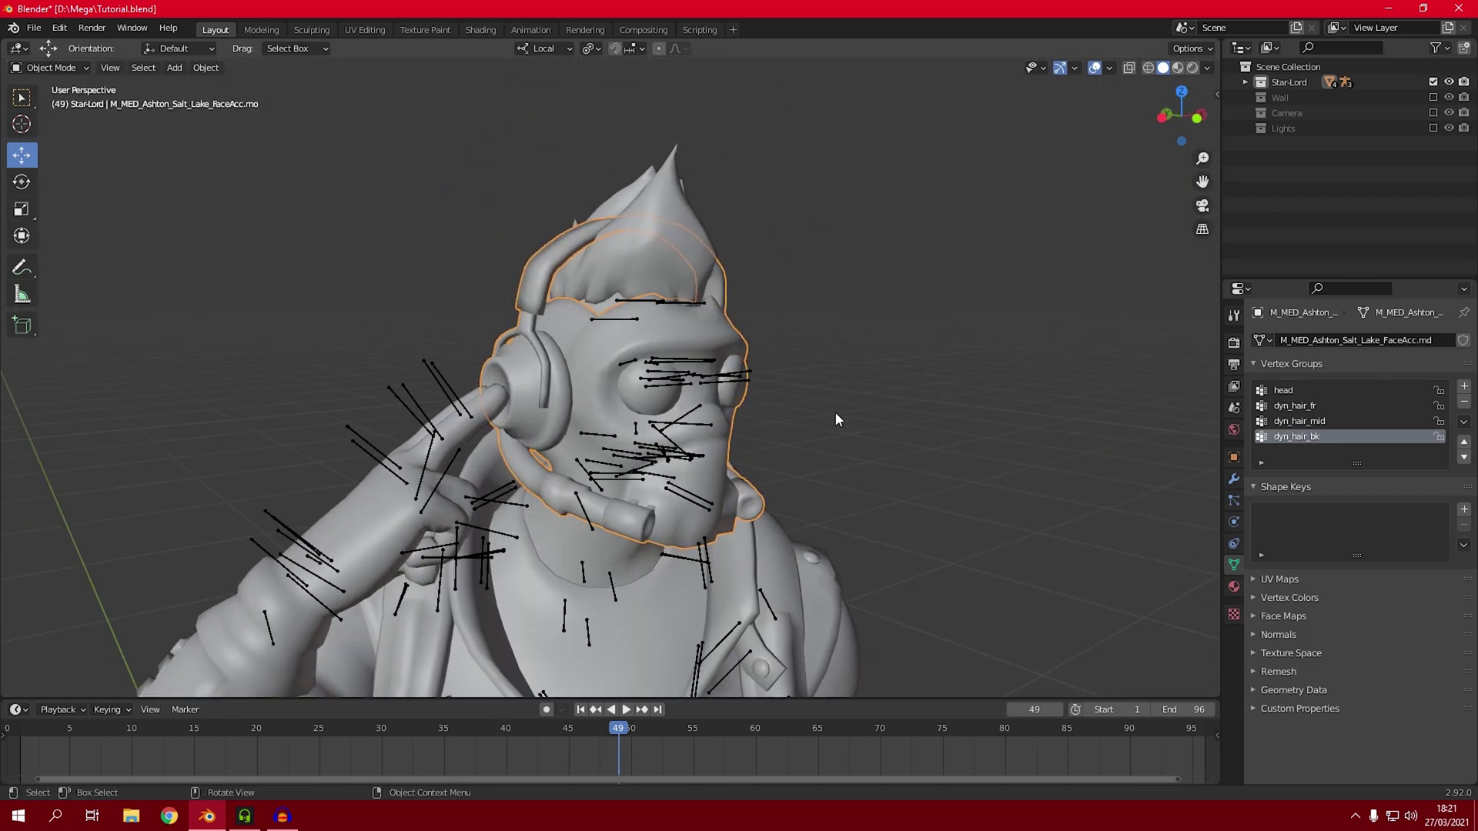
pyautogui.press('Tab')
pyautogui.moveTo(841, 409); pyautogui.dragTo(710, 386, button='middle')
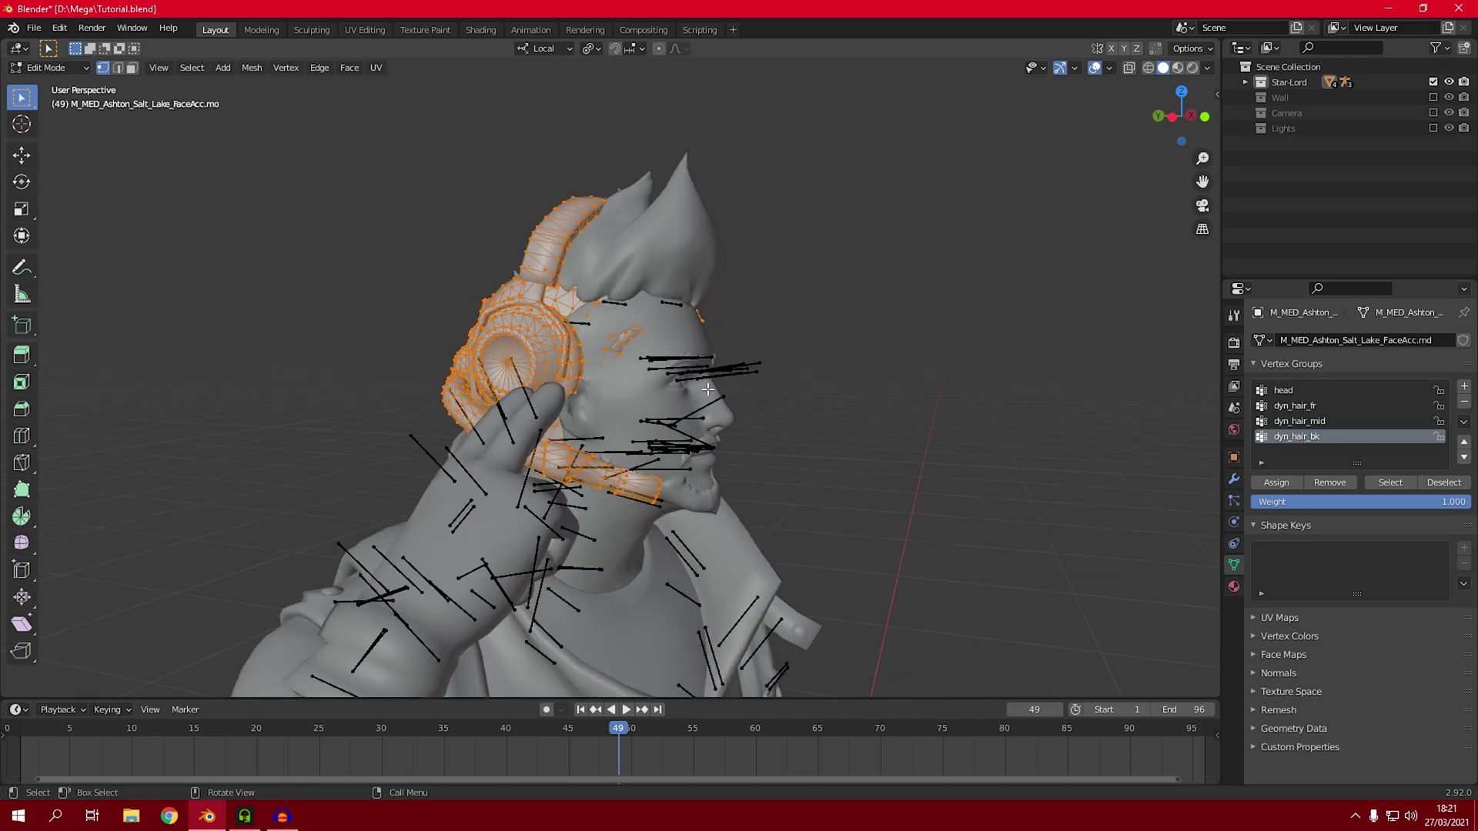
pyautogui.click(1235, 458)
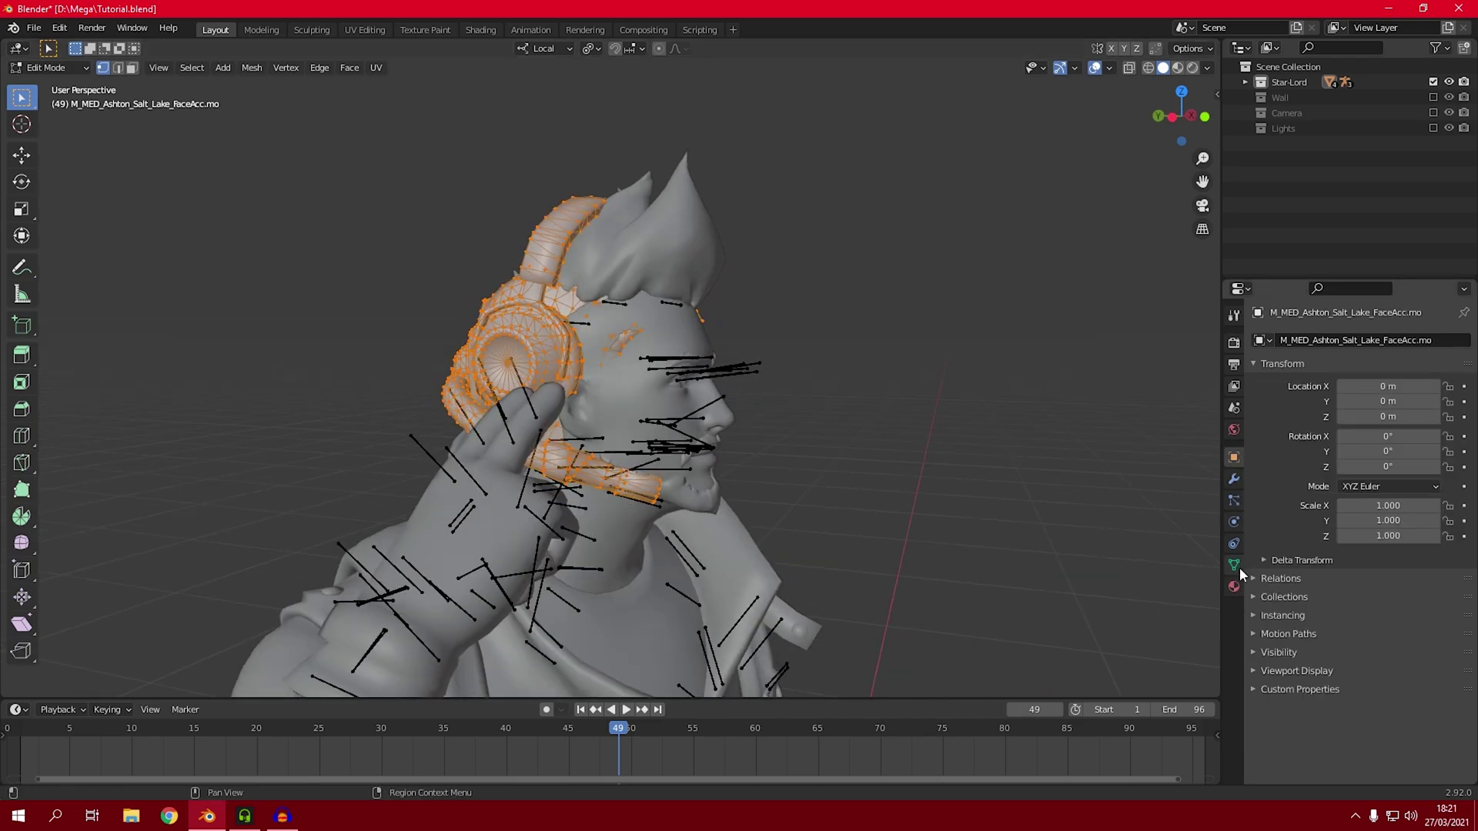
pyautogui.click(1234, 565)
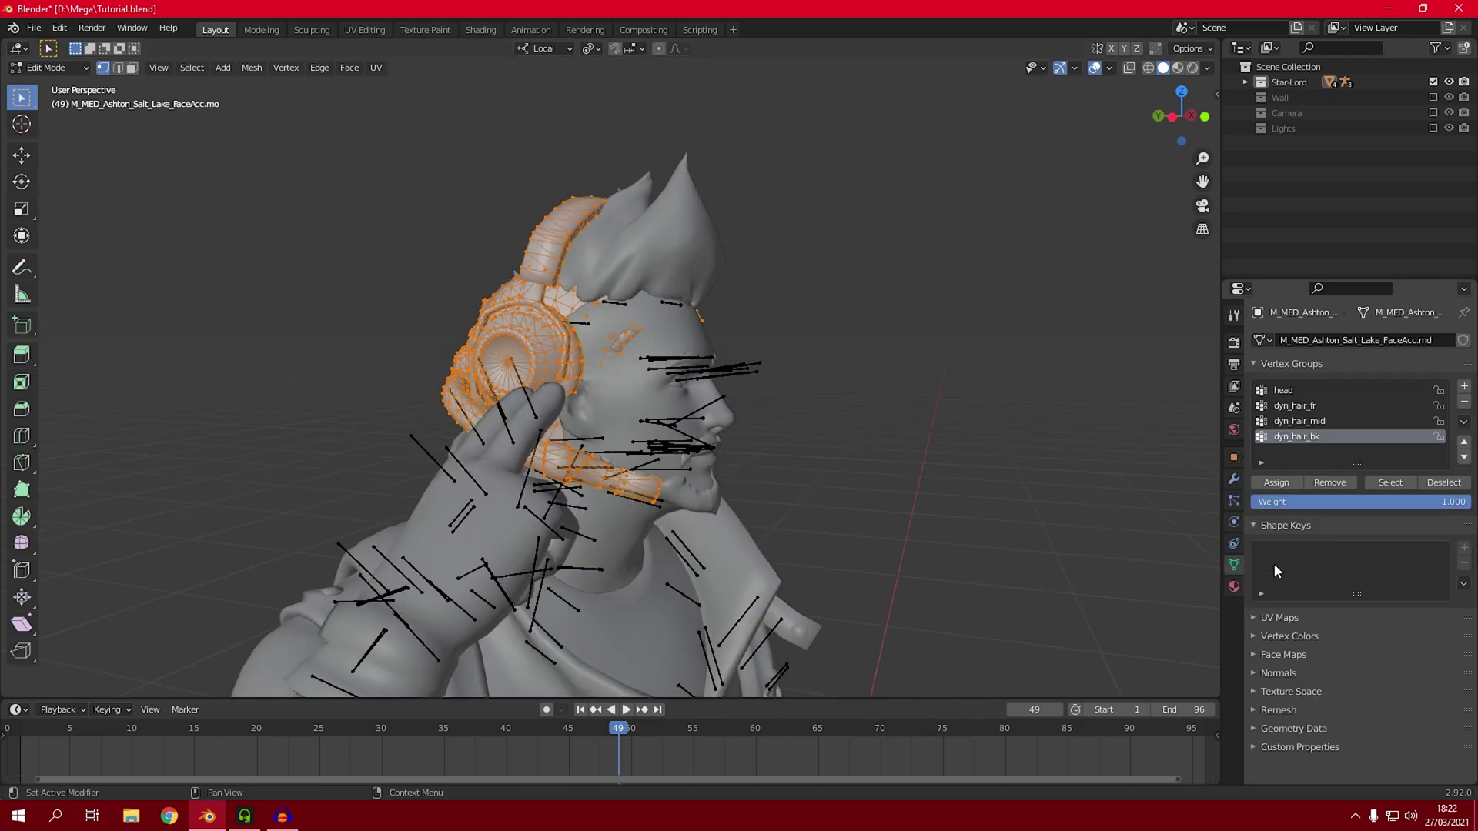
pyautogui.click(1464, 389)
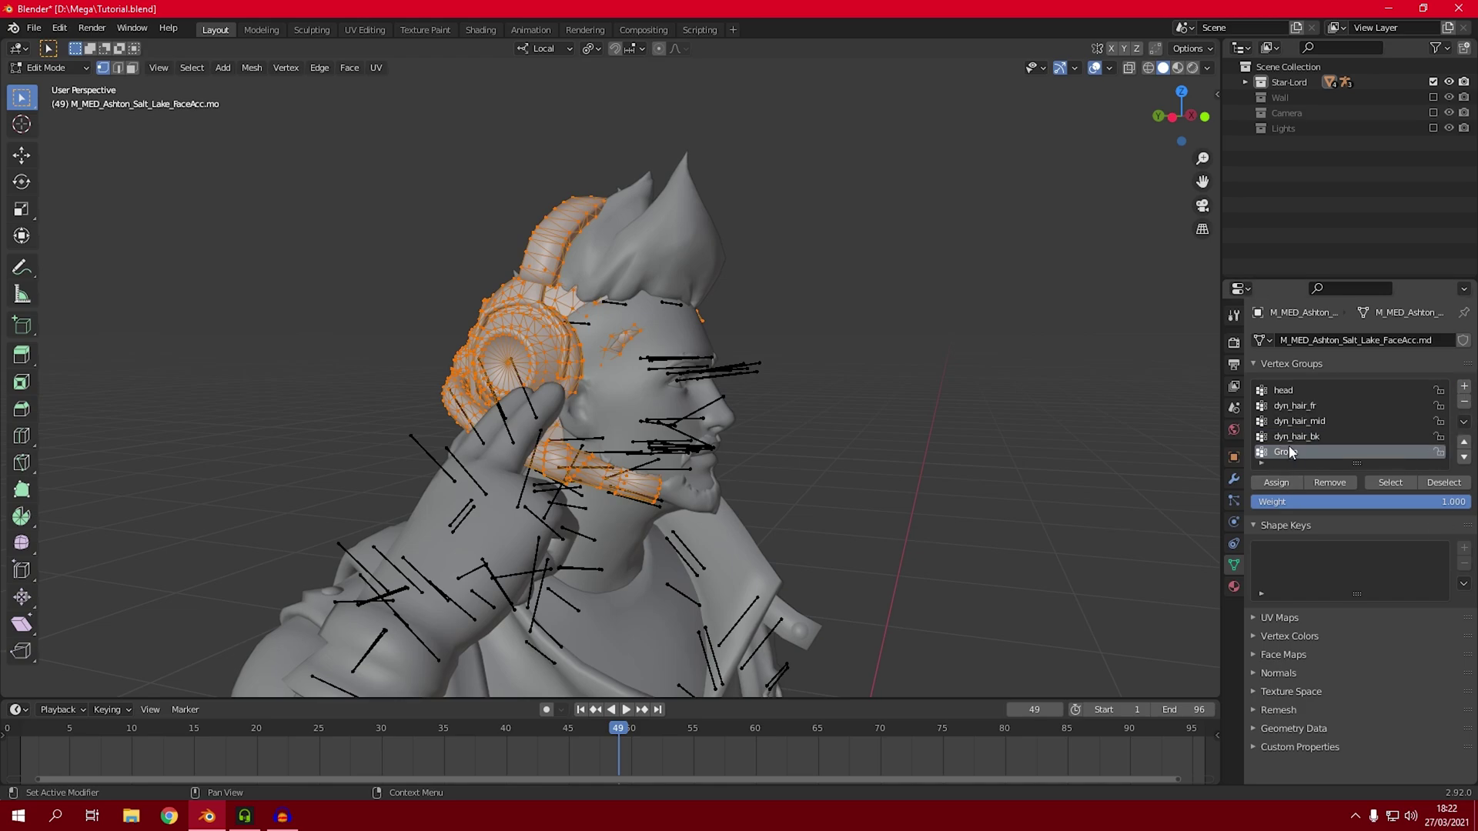
pyautogui.click(1285, 485)
pyautogui.press('Tab')
# Add a Vertex Weight Proximity modifier to the mask mesh and set its vertex group to Group
pyautogui.moveTo(1001, 473); pyautogui.dragTo(777, 416, button='middle')
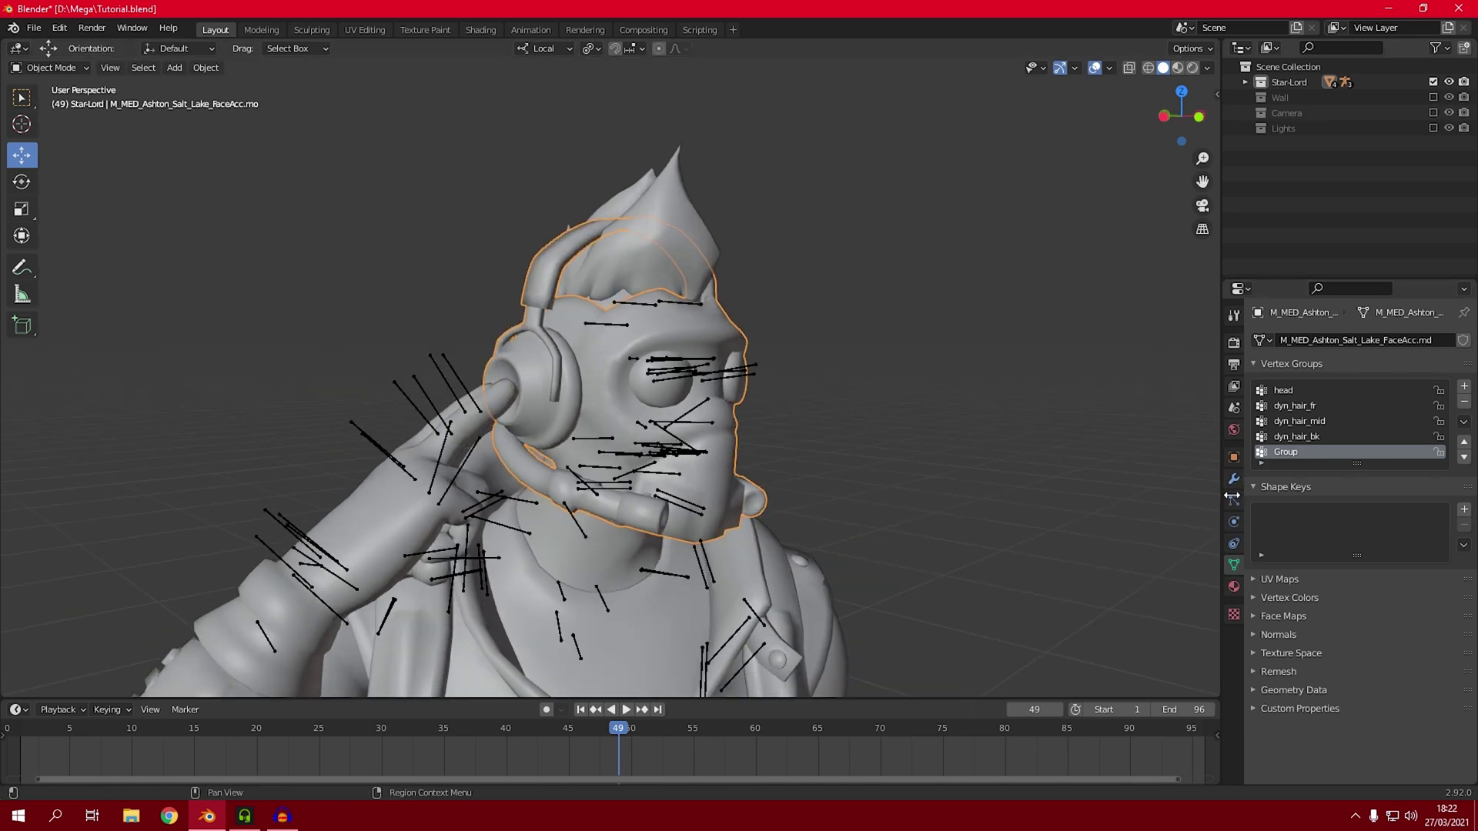
pyautogui.click(1234, 481)
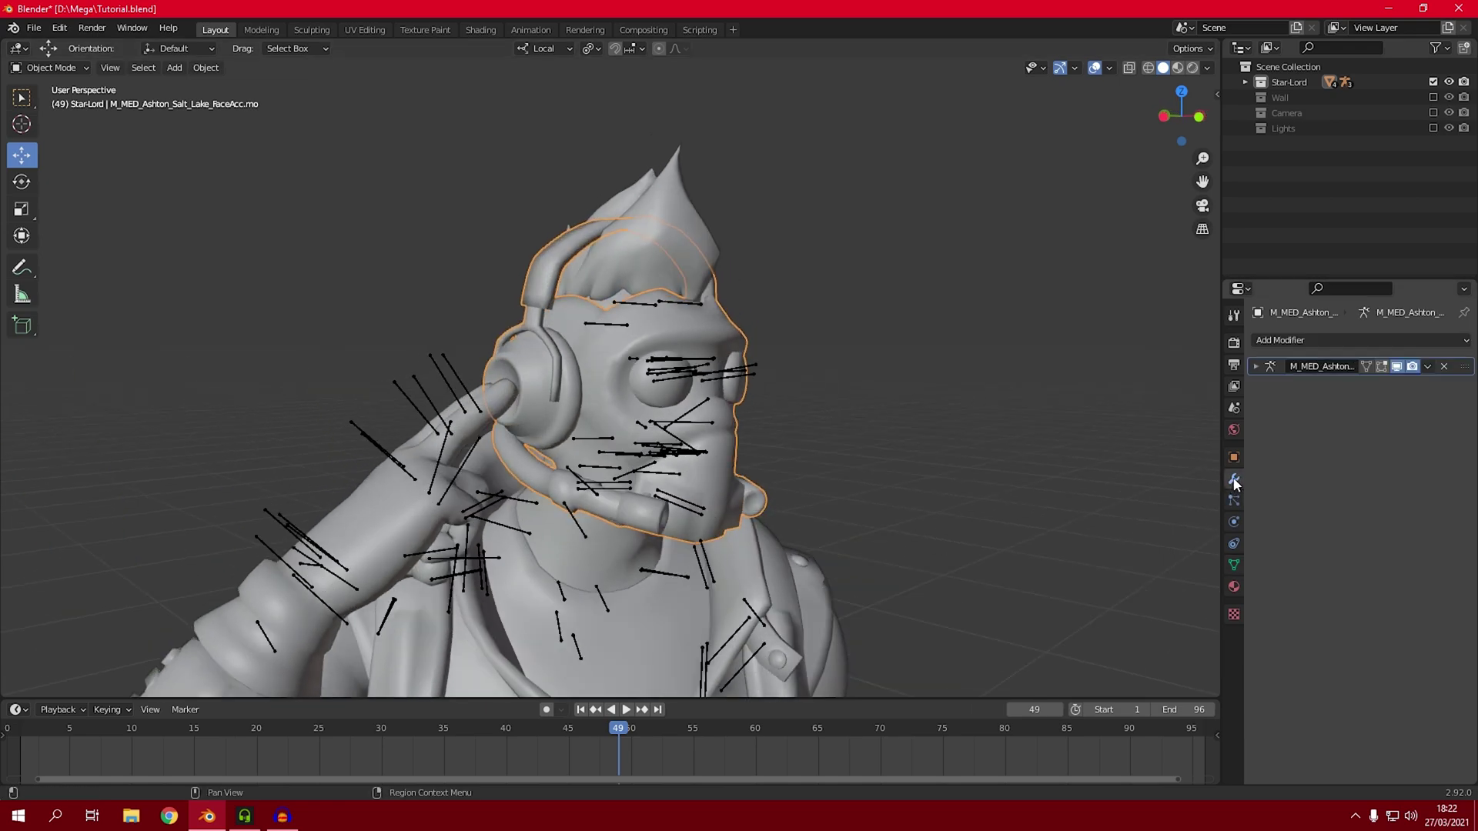
pyautogui.click(1287, 343)
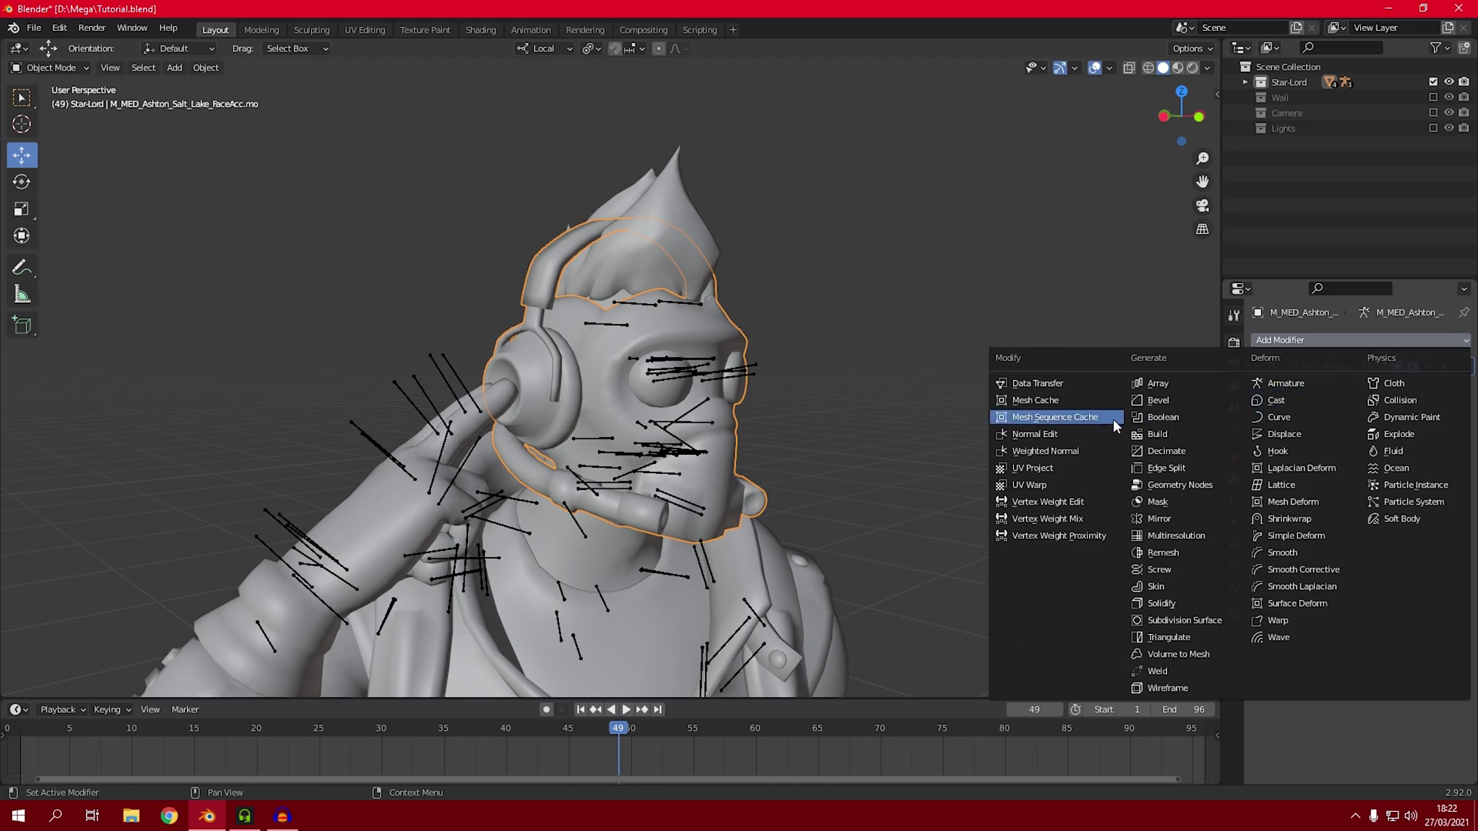
pyautogui.click(1051, 539)
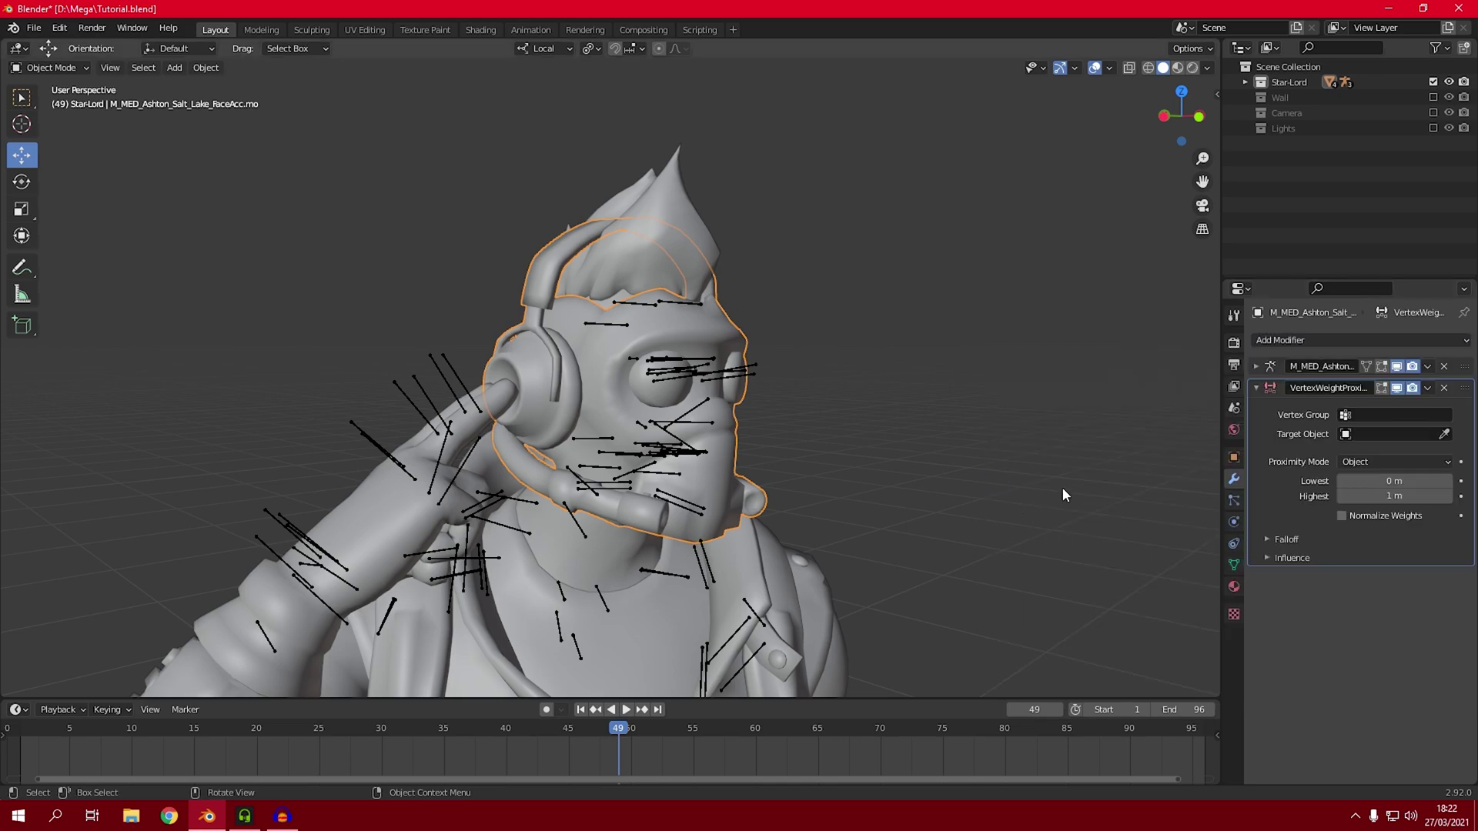
pyautogui.click(1378, 416)
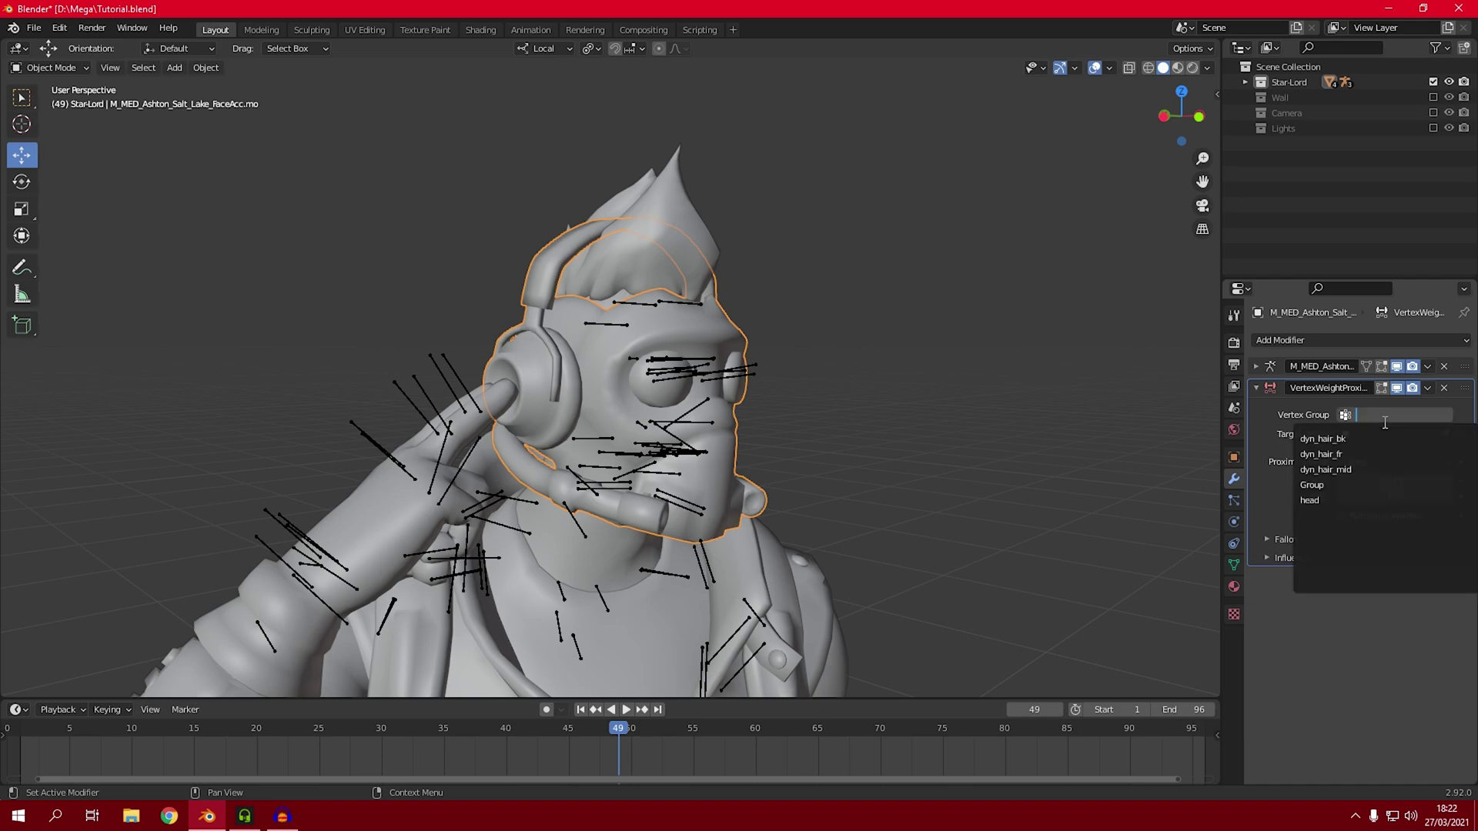
pyautogui.click(1336, 486)
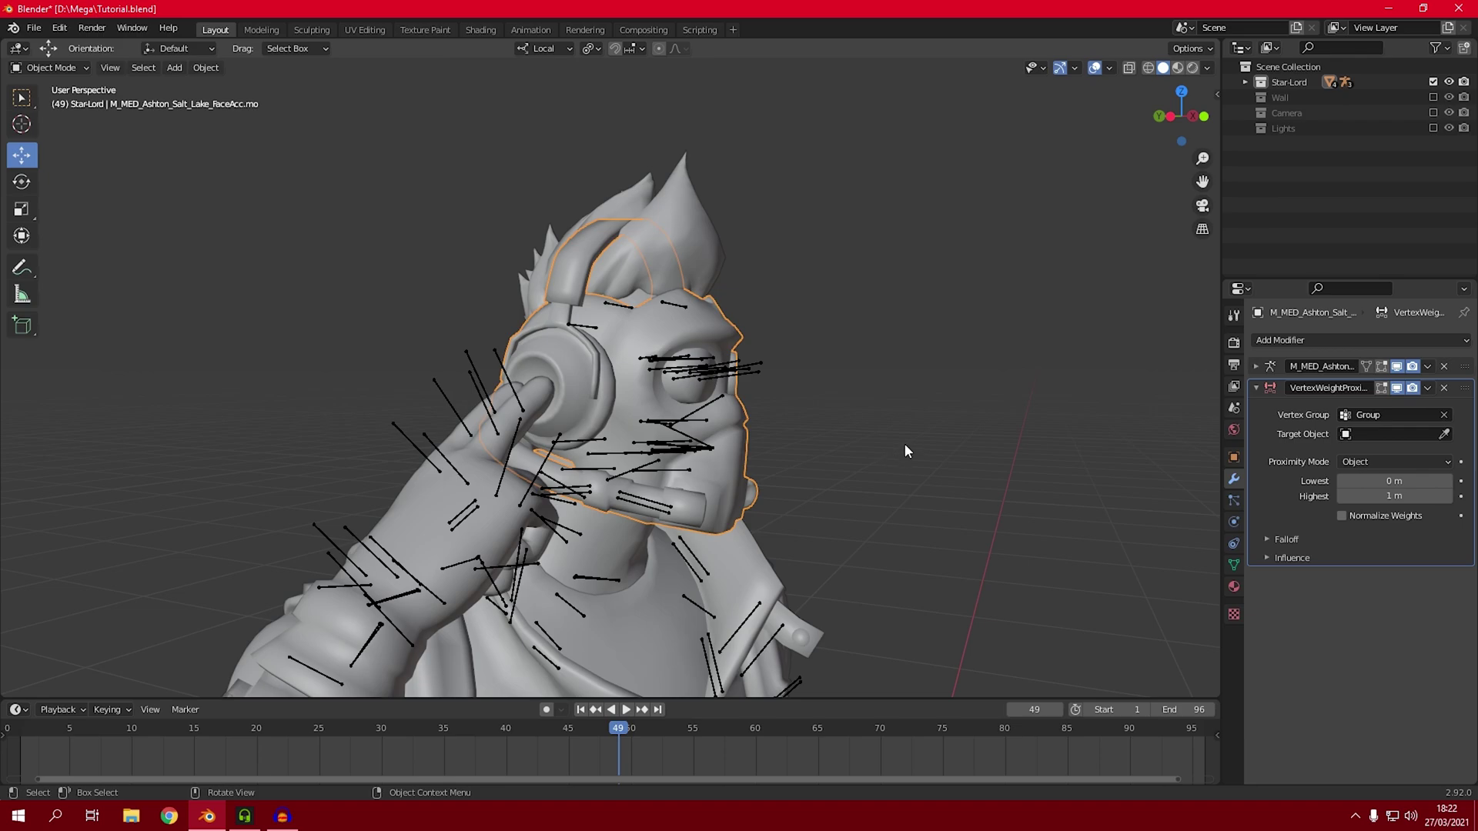
# Add an ico sphere mesh at the character's feet
pyautogui.moveTo(863, 445); pyautogui.dragTo(917, 450, button='middle')
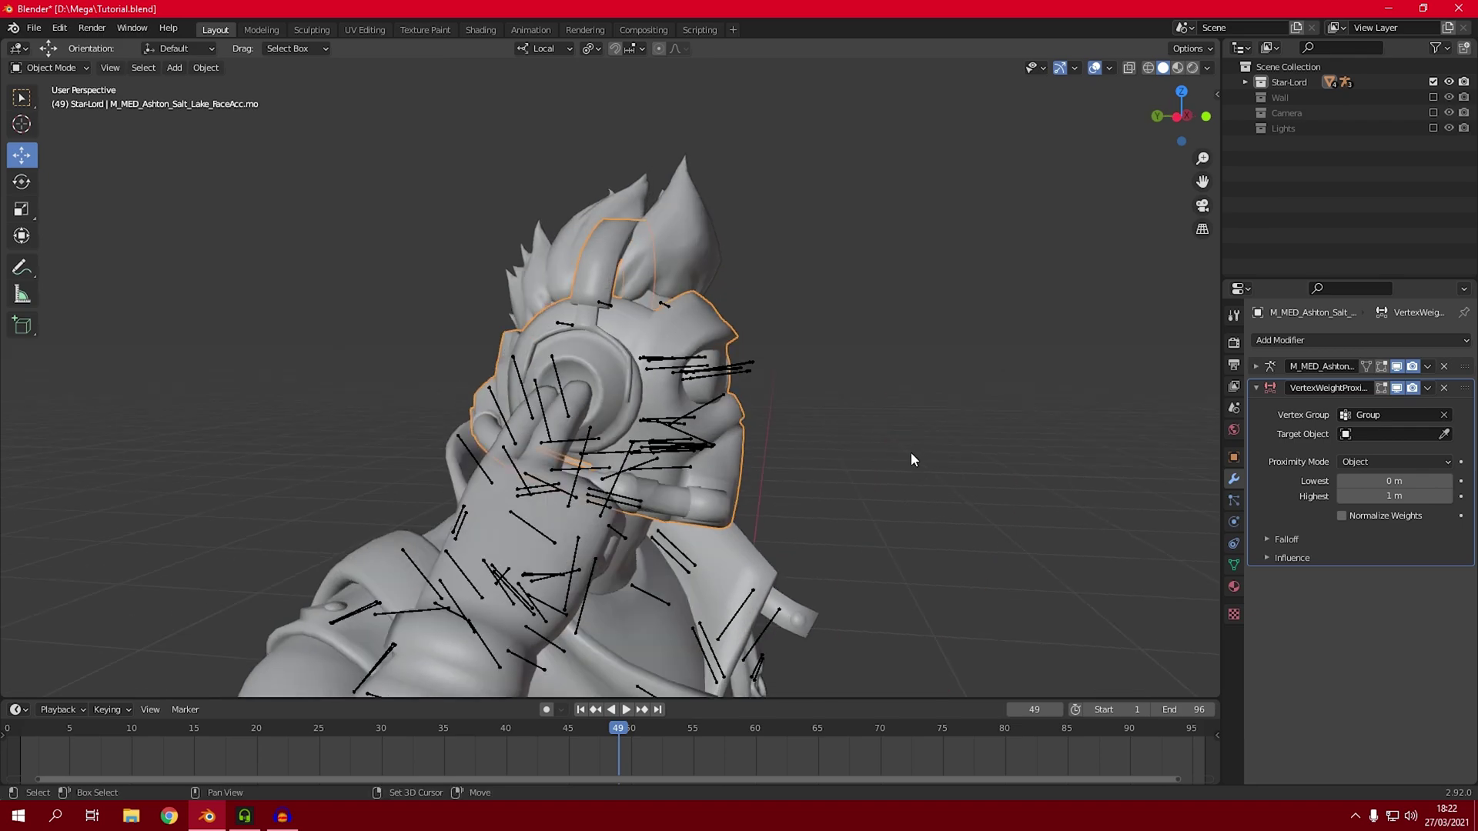
pyautogui.hotkey('shift', 'a')
pyautogui.moveTo(890, 455)
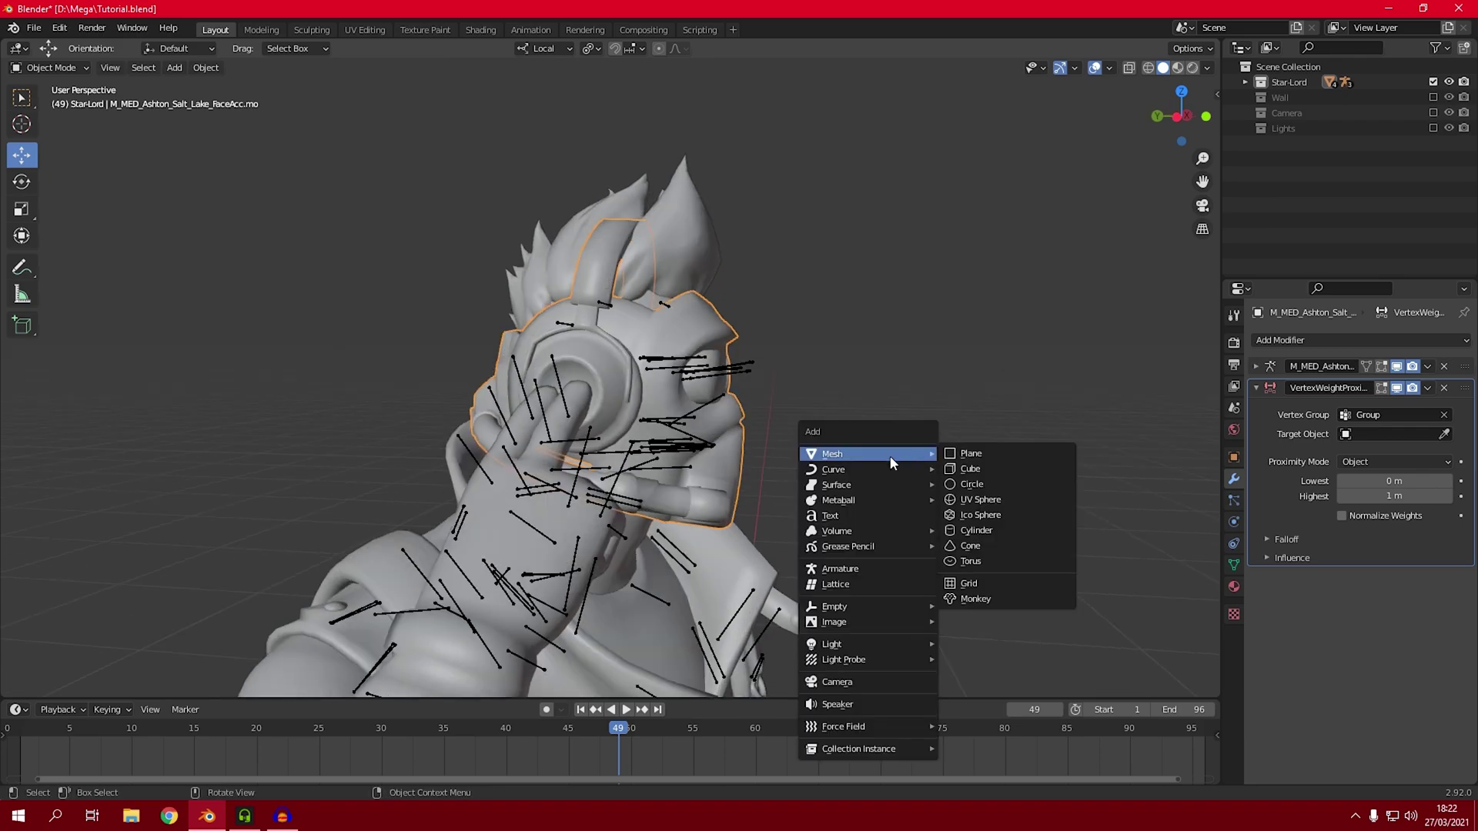
pyautogui.click(1027, 515)
pyautogui.scroll(-10, 739, 500)
pyautogui.moveTo(715, 496); pyautogui.dragTo(648, 549, button='middle')
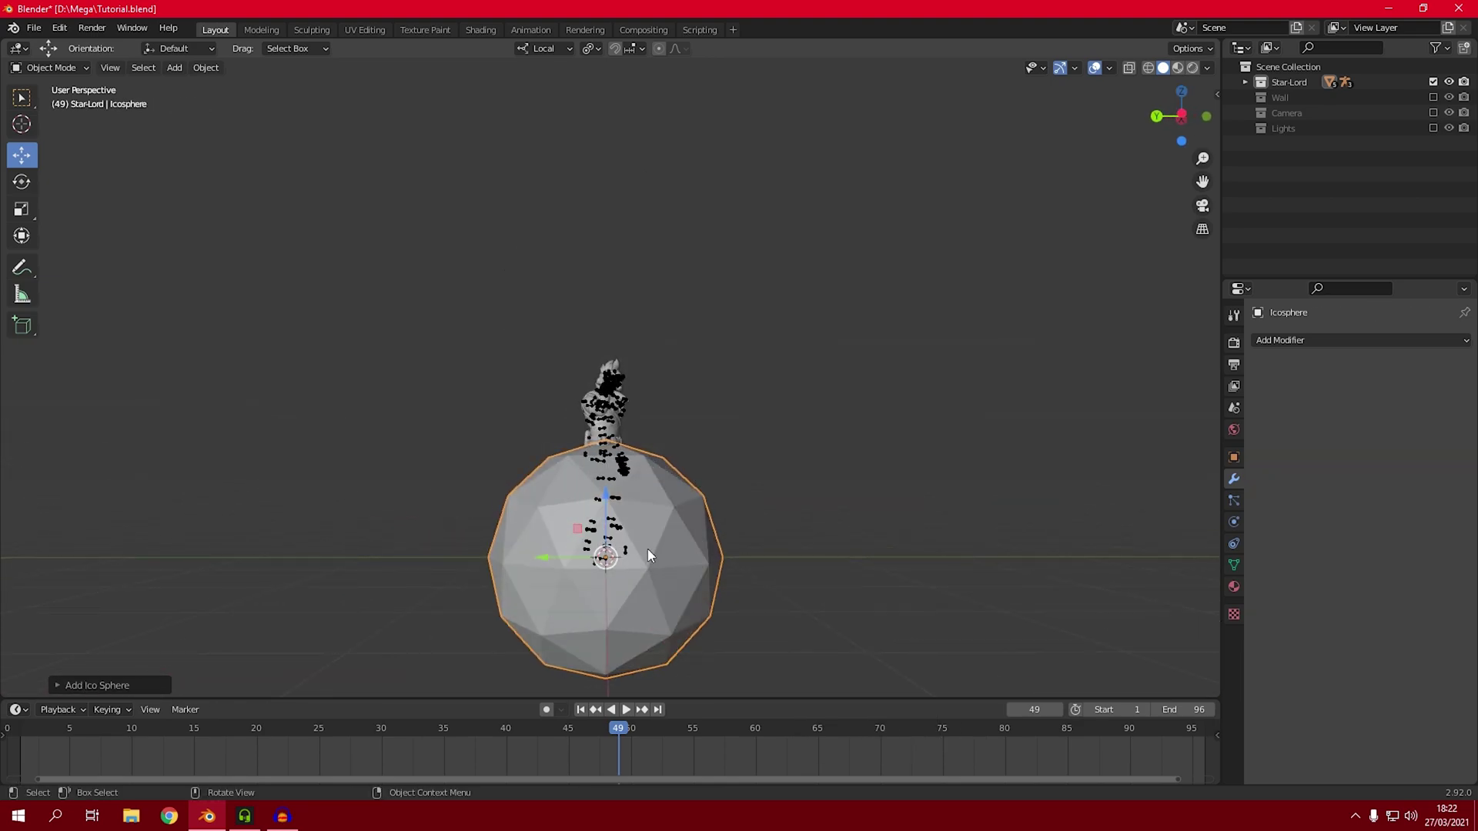
# Set the icosphere's viewport display to Wire
pyautogui.click(1234, 457)
pyautogui.click(1272, 672)
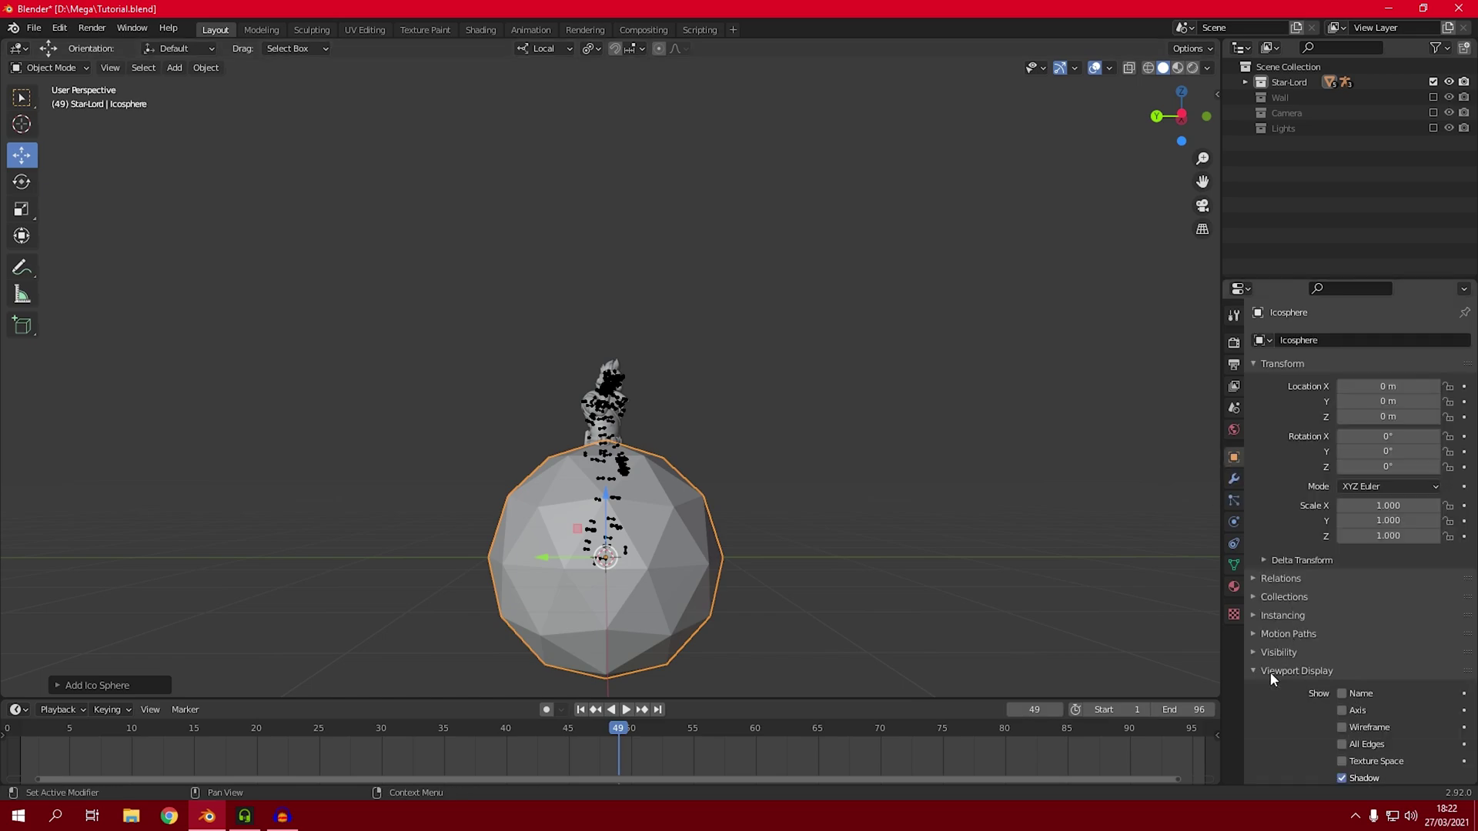
pyautogui.scroll(-3, 1278, 678)
pyautogui.click(1395, 737)
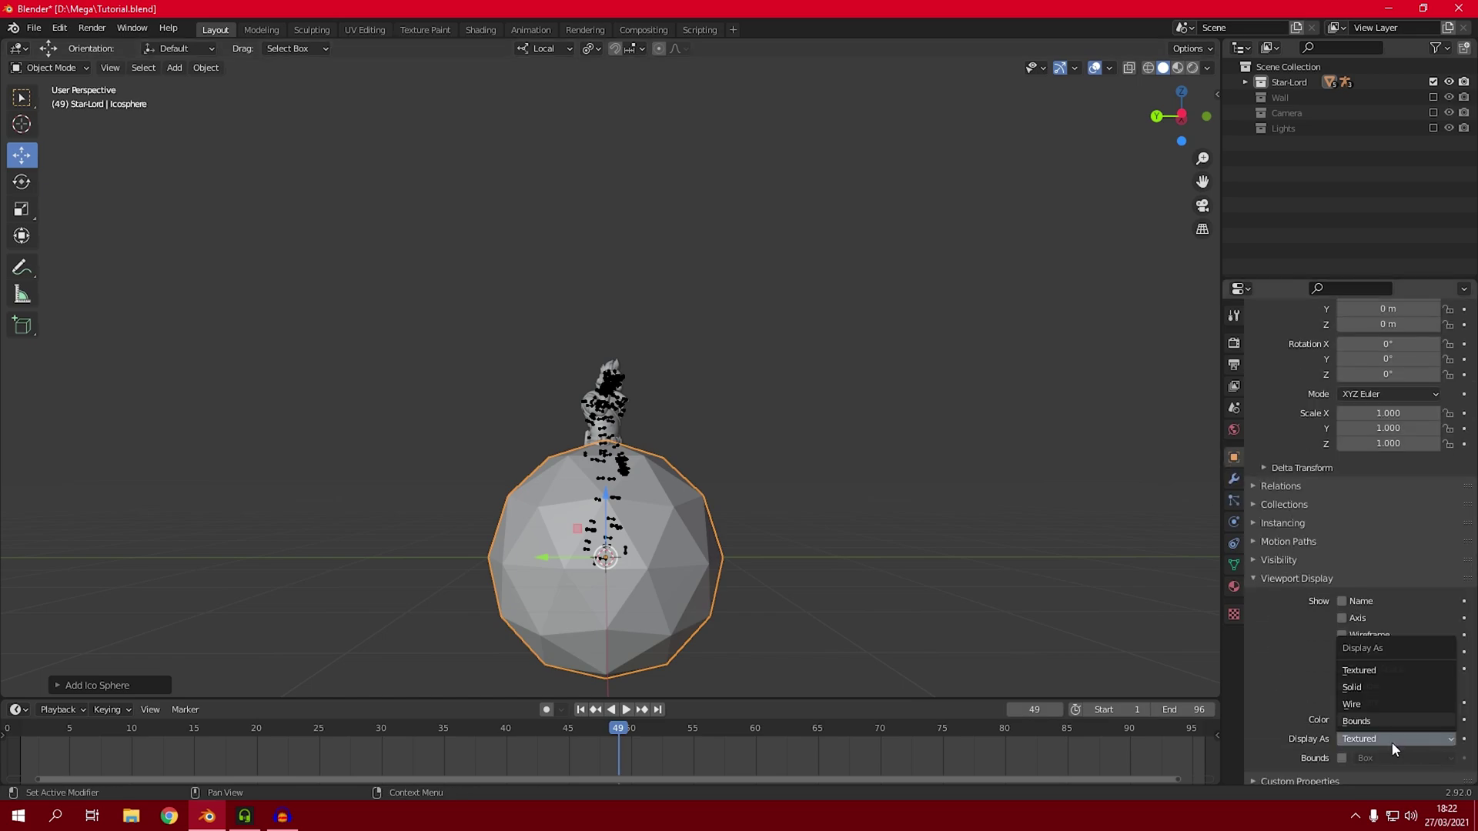
pyautogui.click(1380, 703)
pyautogui.moveTo(878, 543)
pyautogui.mouseDown(button='middle')
pyautogui.moveTo(798, 547)
pyautogui.moveTo(736, 525)
pyautogui.mouseUp(button='middle')
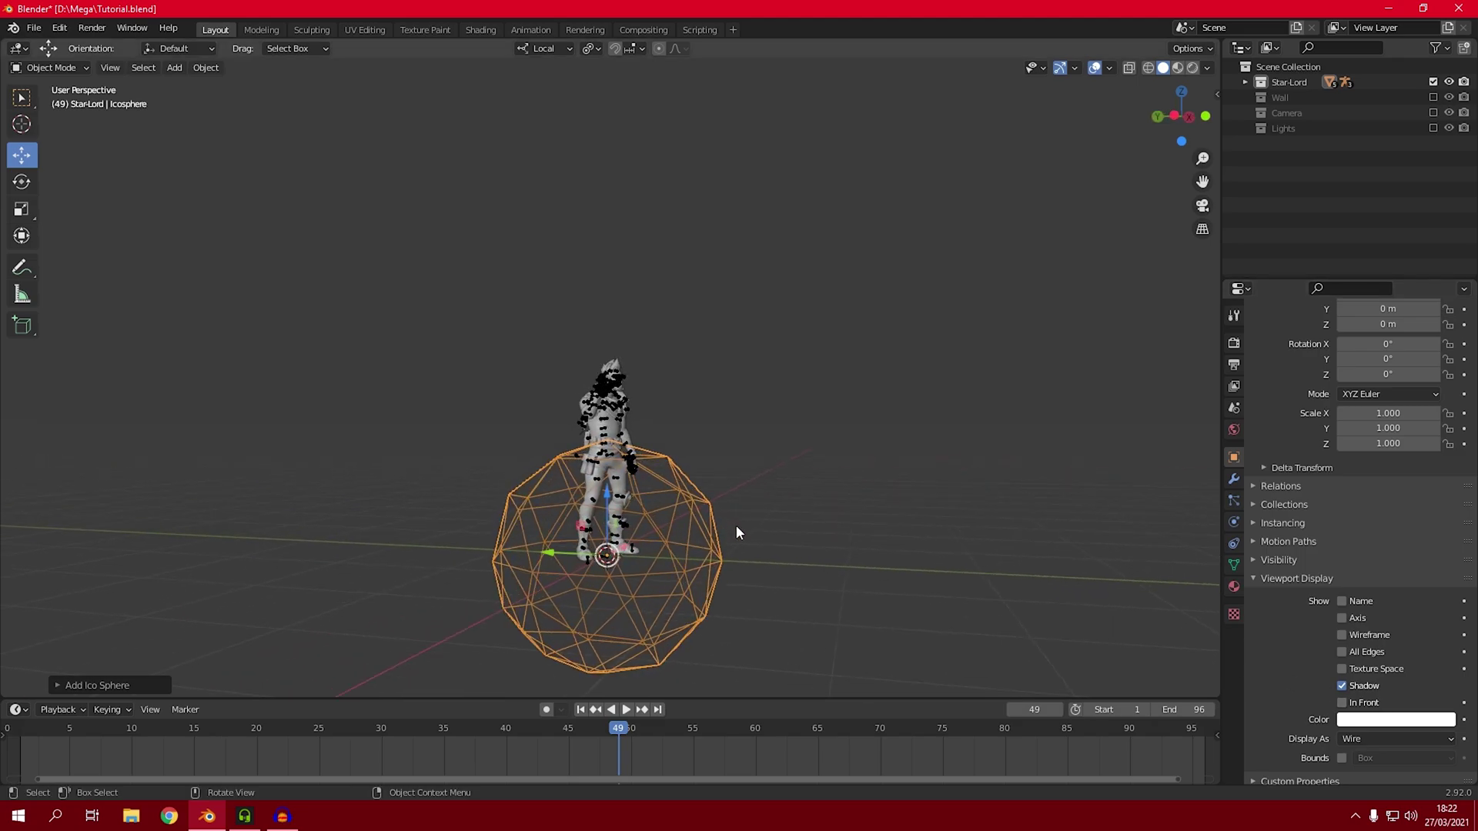
# Raise the icosphere to head height at about 1.49 m and scale it down to about 0.156
pyautogui.press('g')
pyautogui.press('z')
pyautogui.click(659, 340)
pyautogui.scroll(6, 659, 340)
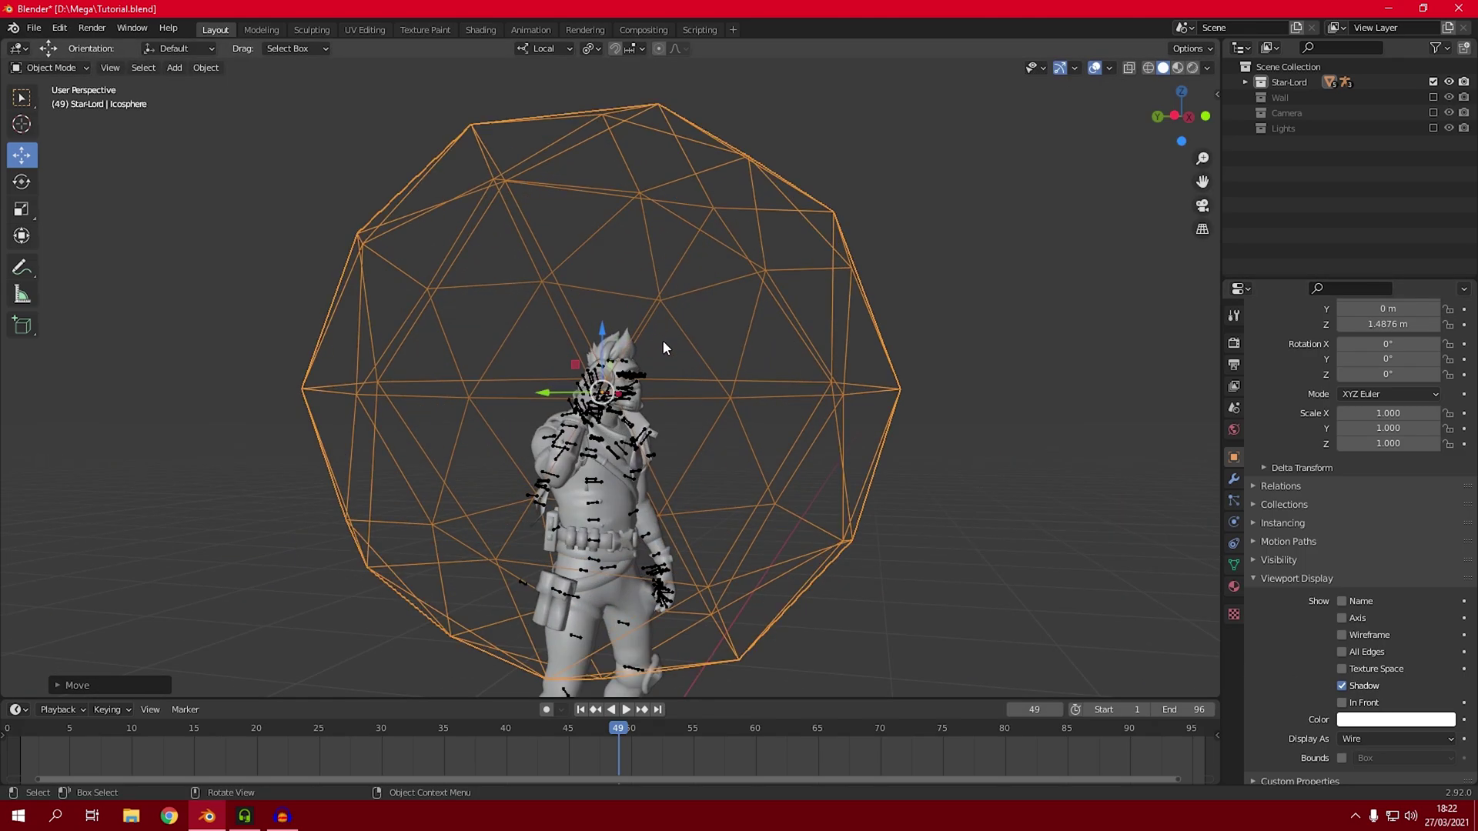
pyautogui.press('s')
pyautogui.click(662, 415)
# Adjust the icosphere's position around the face to about Y -0.064 m and Z 1.51 m
pyautogui.press('g')
pyautogui.press('z')
pyautogui.click(685, 395)
pyautogui.moveTo(741, 357); pyautogui.dragTo(660, 397, button='middle')
pyautogui.moveTo(685, 394); pyautogui.dragTo(683, 396)
pyautogui.moveTo(693, 404); pyautogui.dragTo(712, 402, button='middle')
pyautogui.moveTo(688, 394); pyautogui.dragTo(687, 393)
pyautogui.moveTo(697, 391); pyautogui.dragTo(683, 424, button='middle')
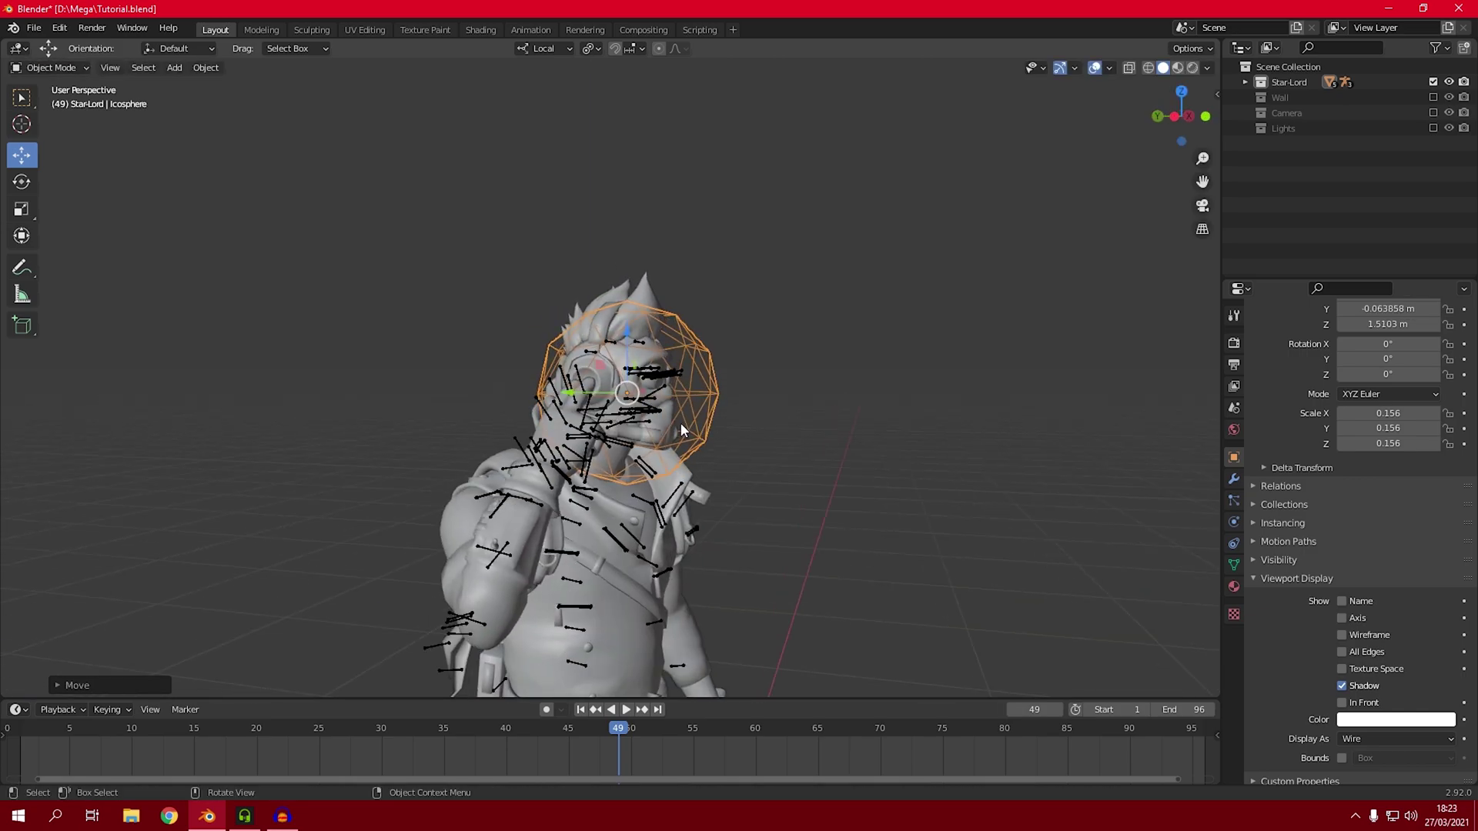
# Move the icosphere forward along Y until it sits clear in front of the face
pyautogui.click(661, 423)
pyautogui.click(663, 423)
pyautogui.press('g')
pyautogui.press('y')
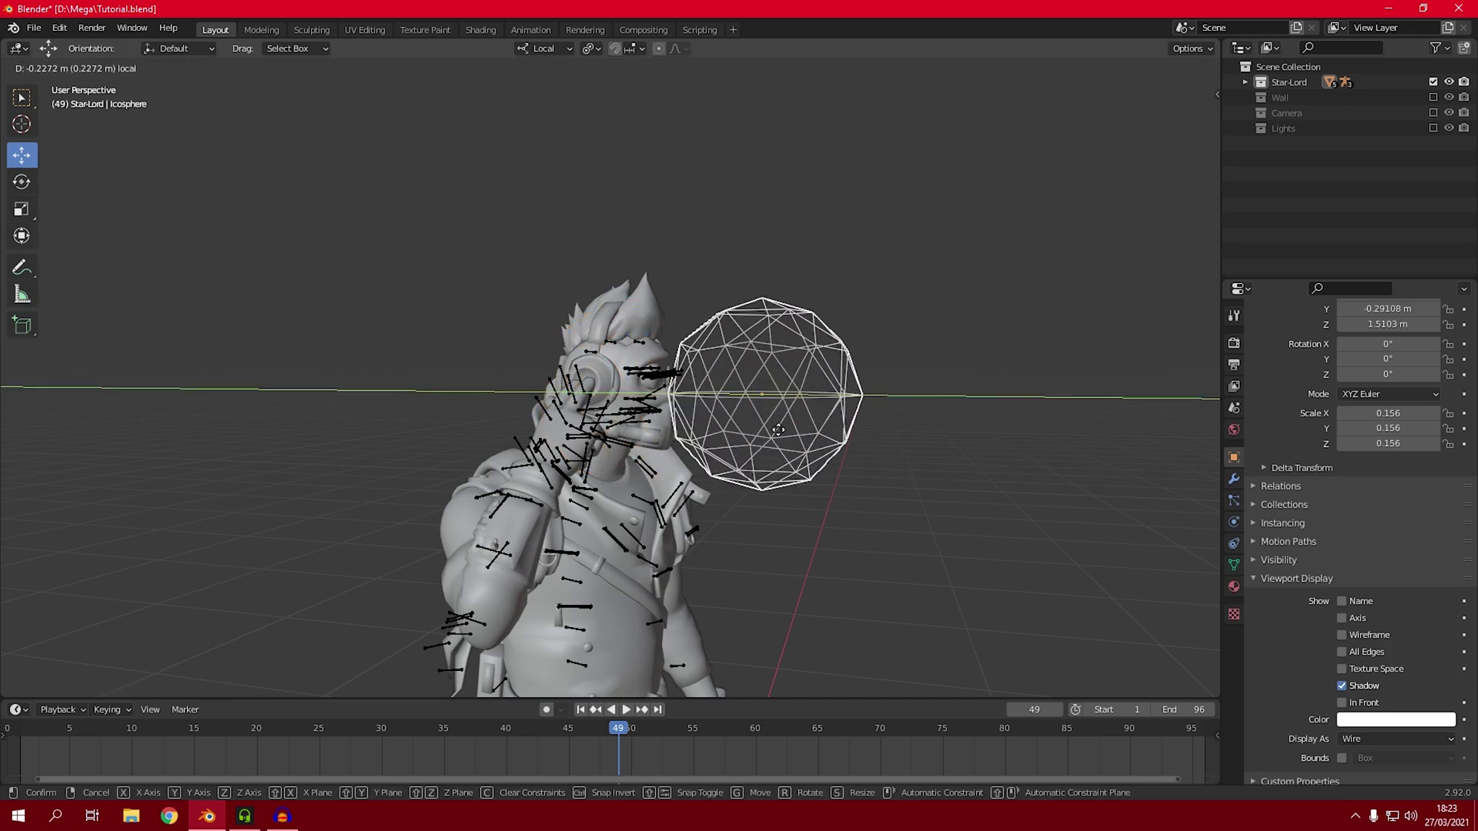
pyautogui.click(805, 428)
# Set the icosphere as the target object of the mask's Vertex Weight Proximity modifier
pyautogui.click(664, 429)
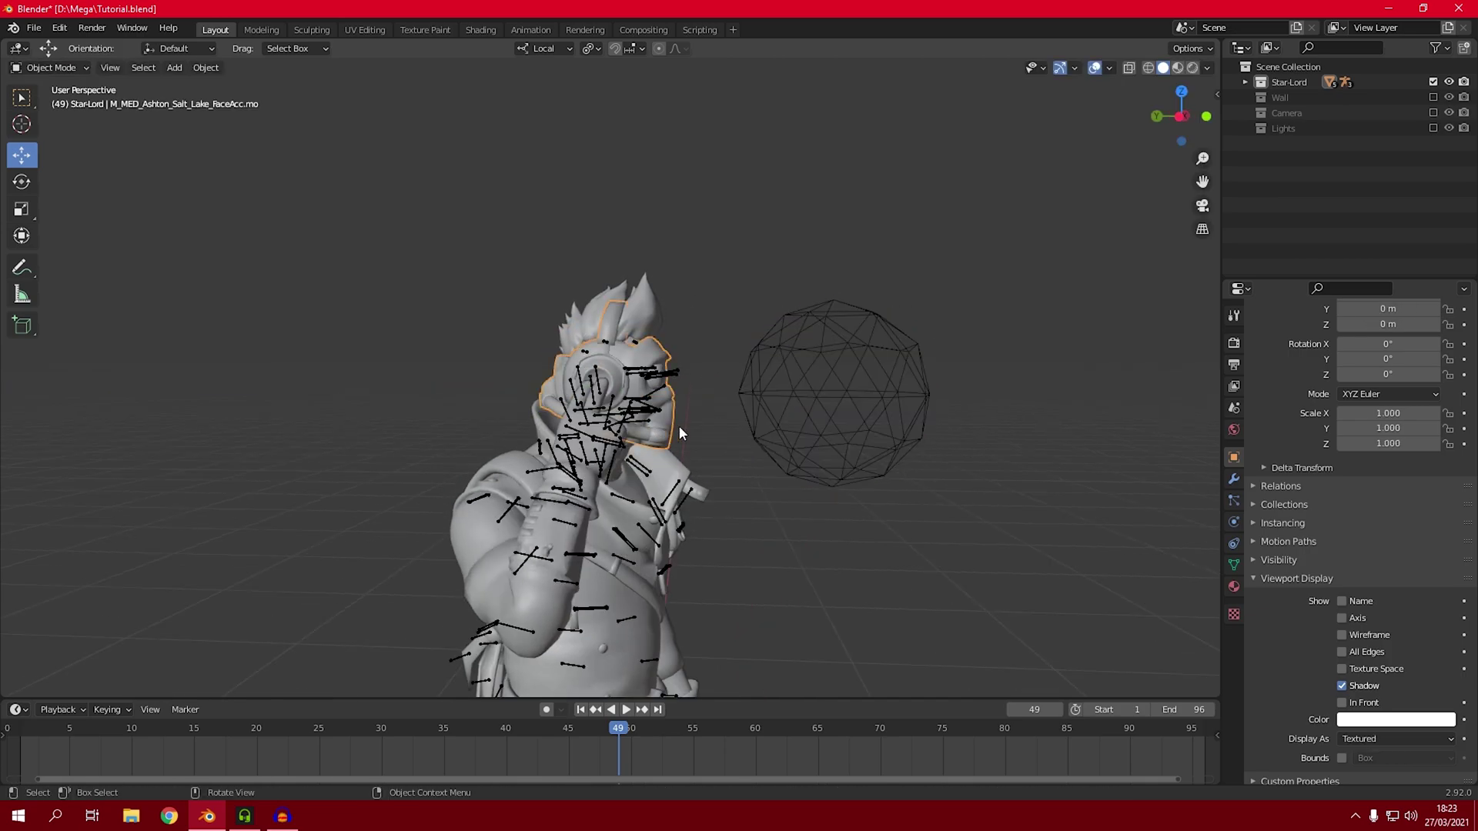
pyautogui.click(1234, 479)
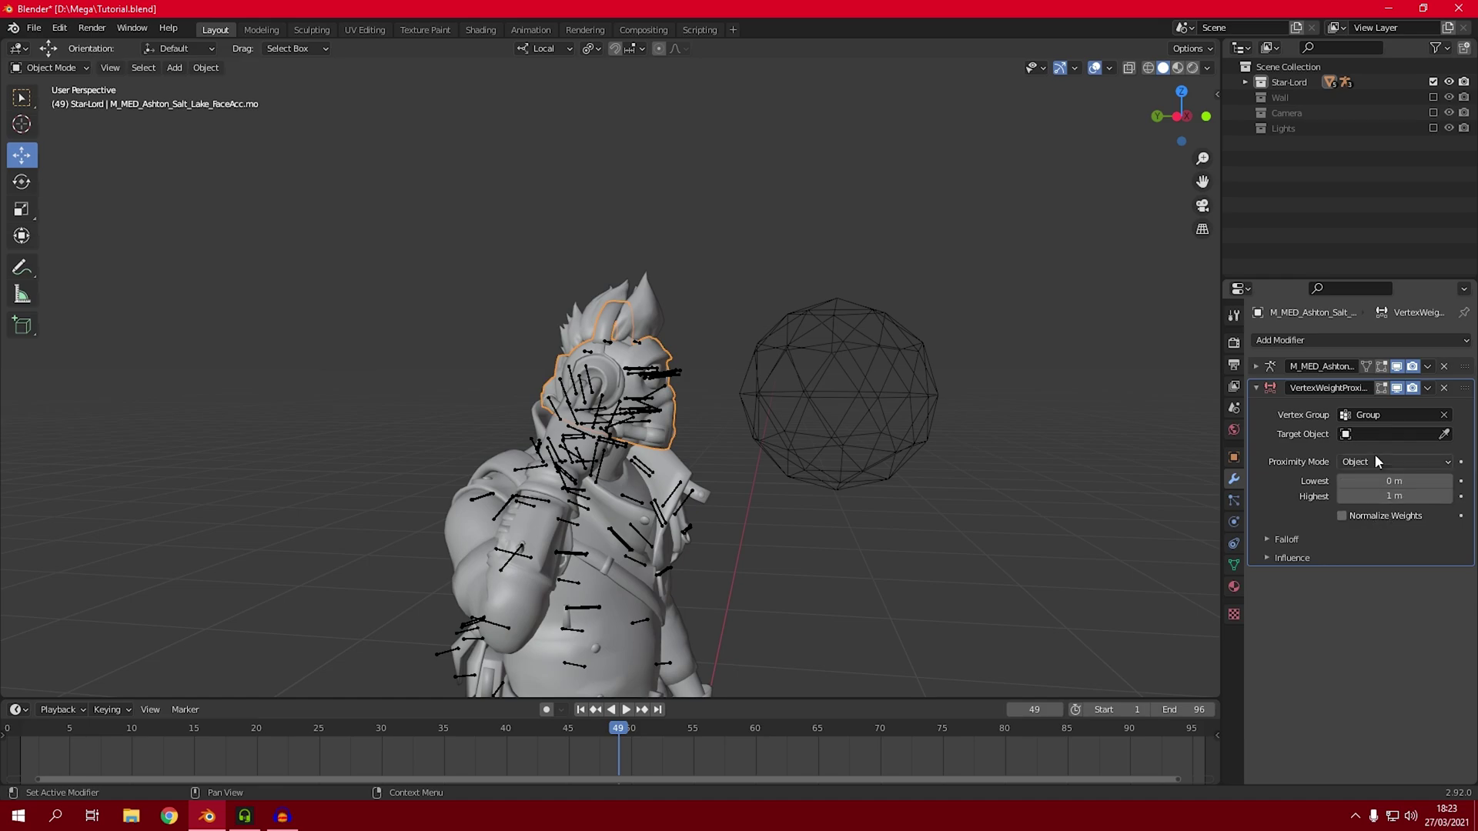
pyautogui.click(1447, 436)
pyautogui.click(890, 391)
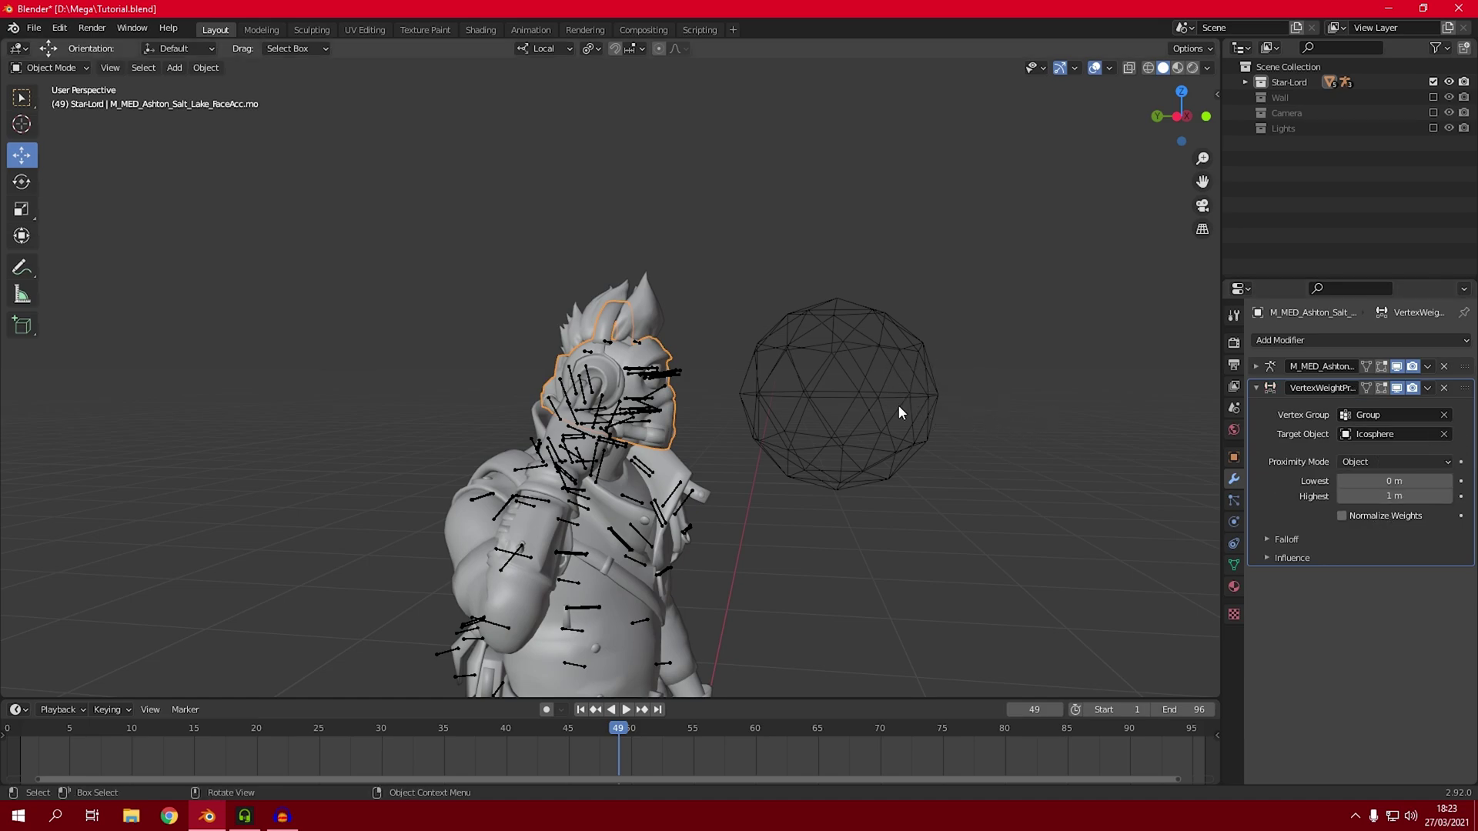
pyautogui.moveTo(898, 406); pyautogui.dragTo(890, 406, button='middle')
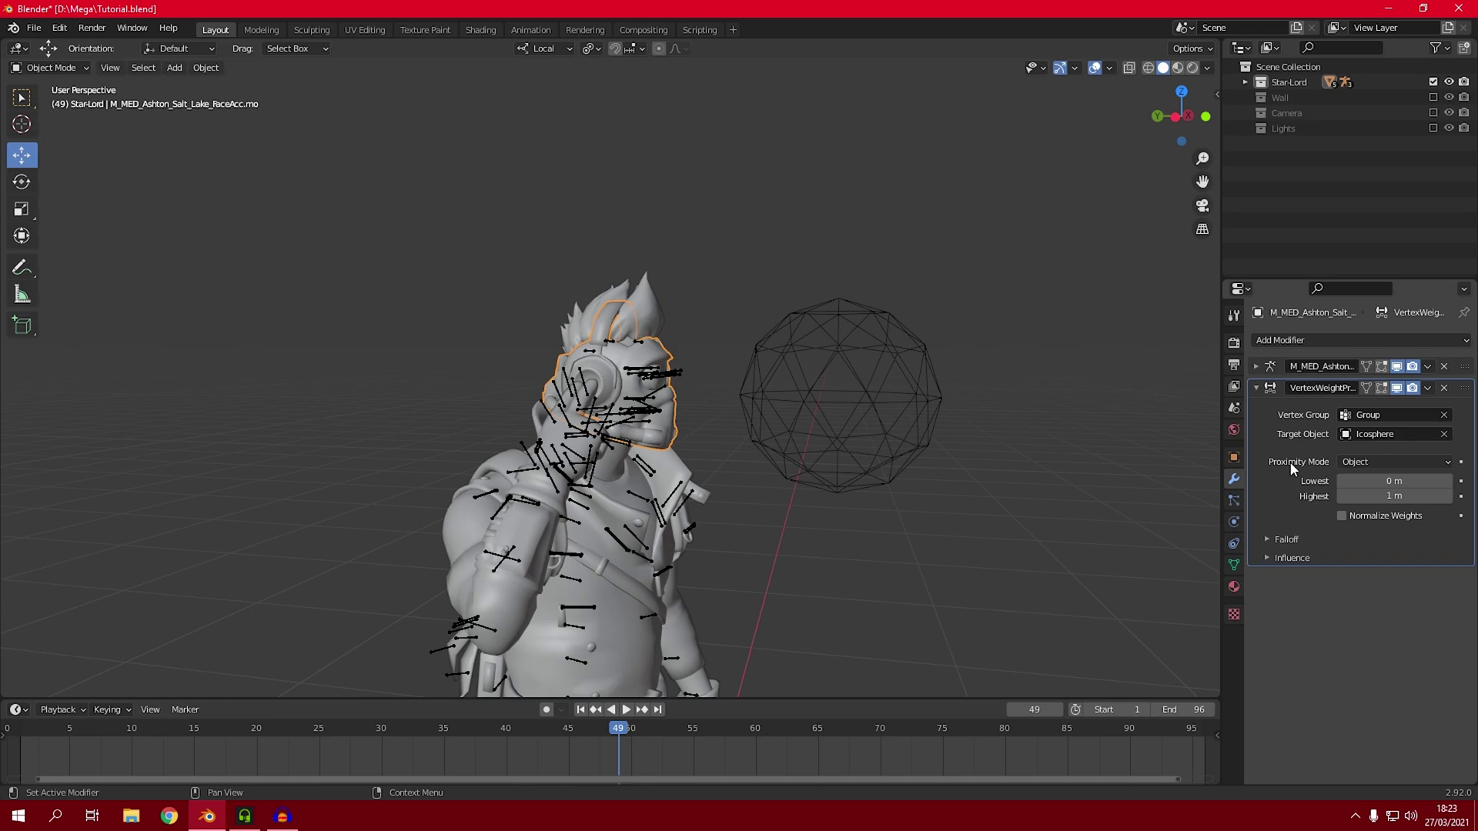
# Switch the Vertex Weight Proximity modifier to Geometry mode, measuring distance from edges
pyautogui.click(1358, 464)
pyautogui.click(1380, 496)
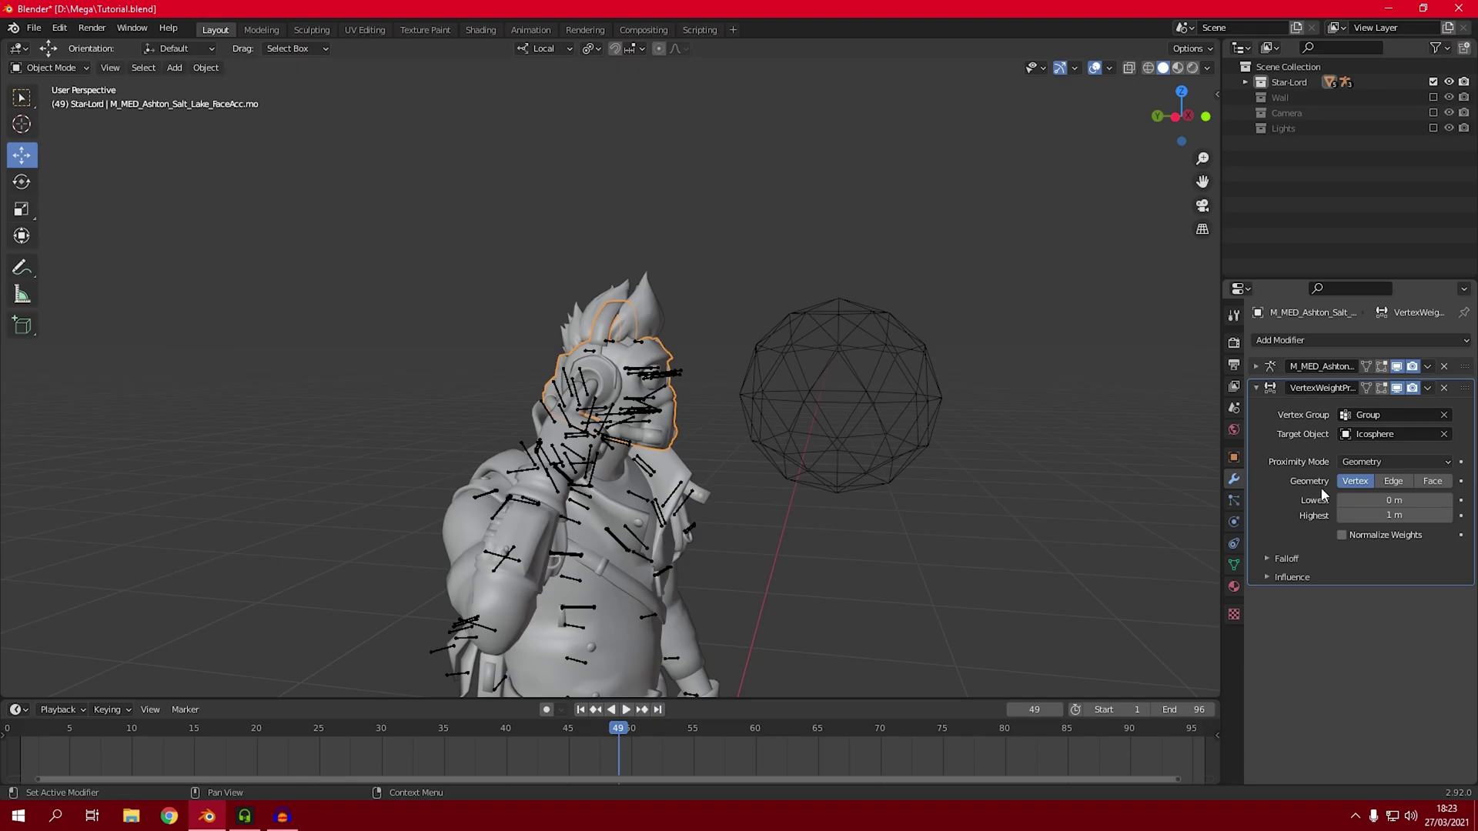
pyautogui.click(1394, 482)
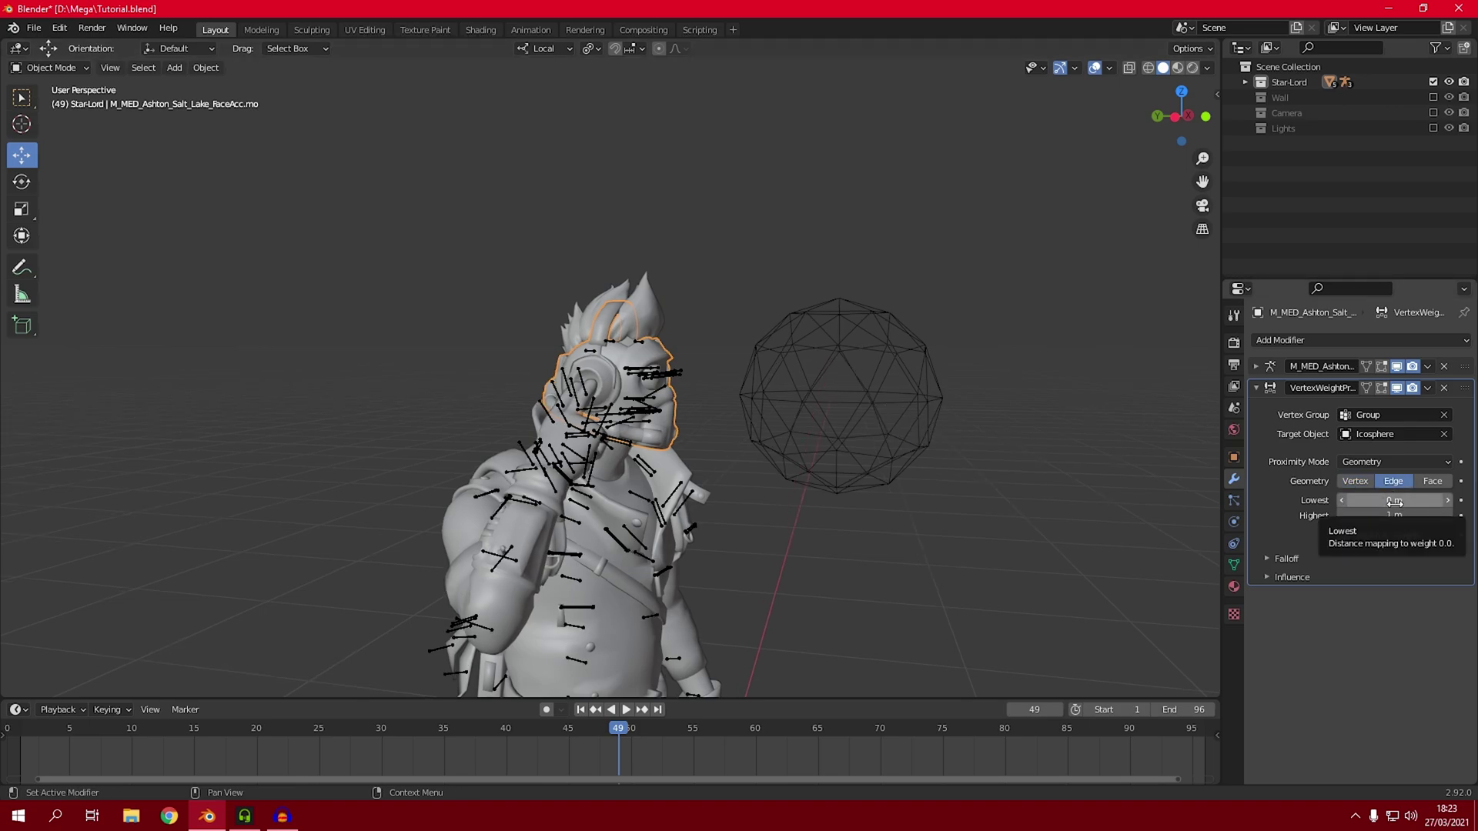
# Set both the Lowest and Highest distances of the Vertex Weight Proximity modifier to 0.1 m
pyautogui.click(1448, 502)
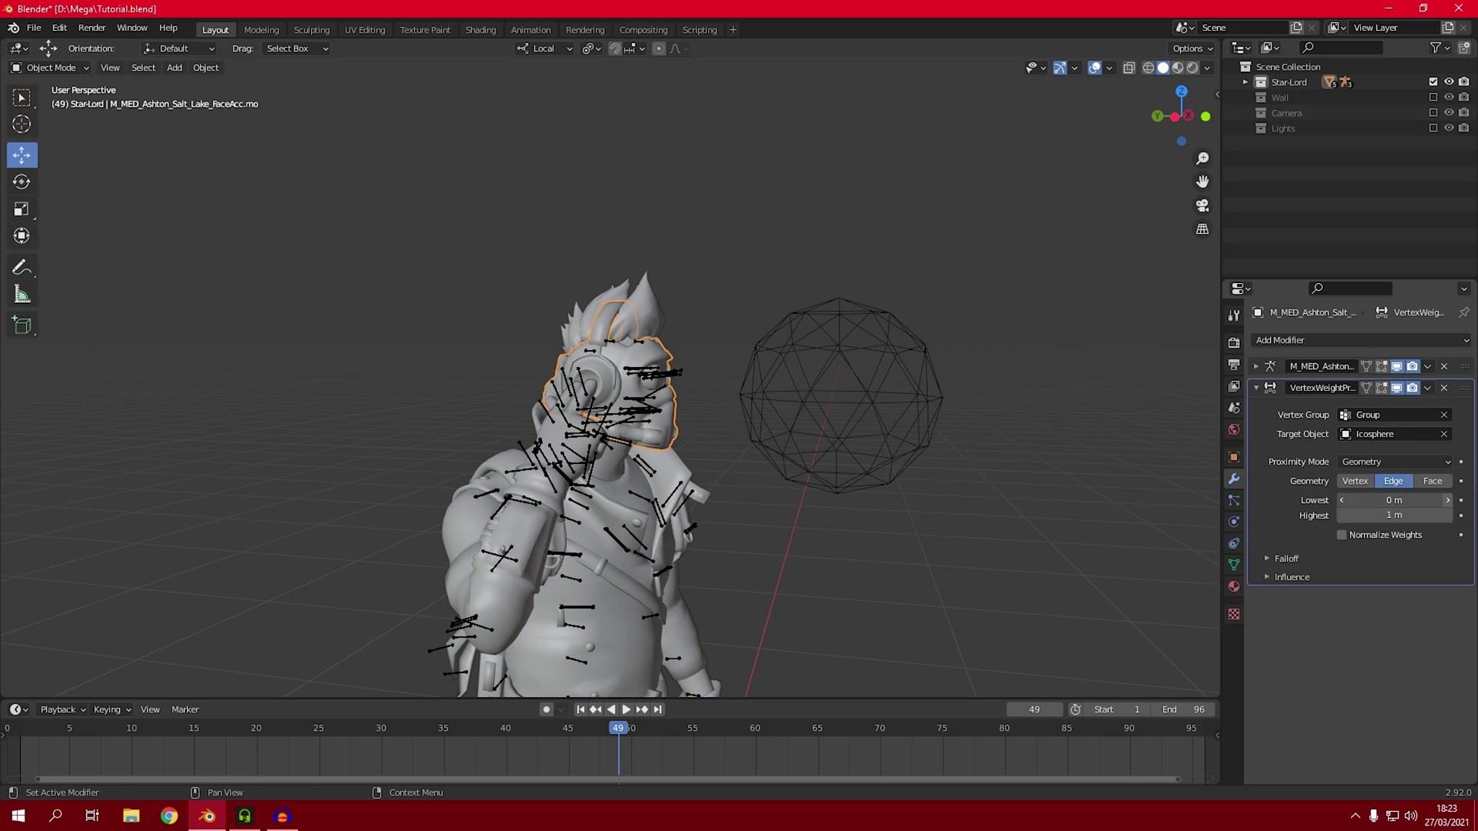
pyautogui.click(1339, 513)
pyautogui.click(1339, 514)
pyautogui.click(1340, 514)
pyautogui.click(1339, 514)
pyautogui.click(1340, 513)
pyautogui.click(1339, 513)
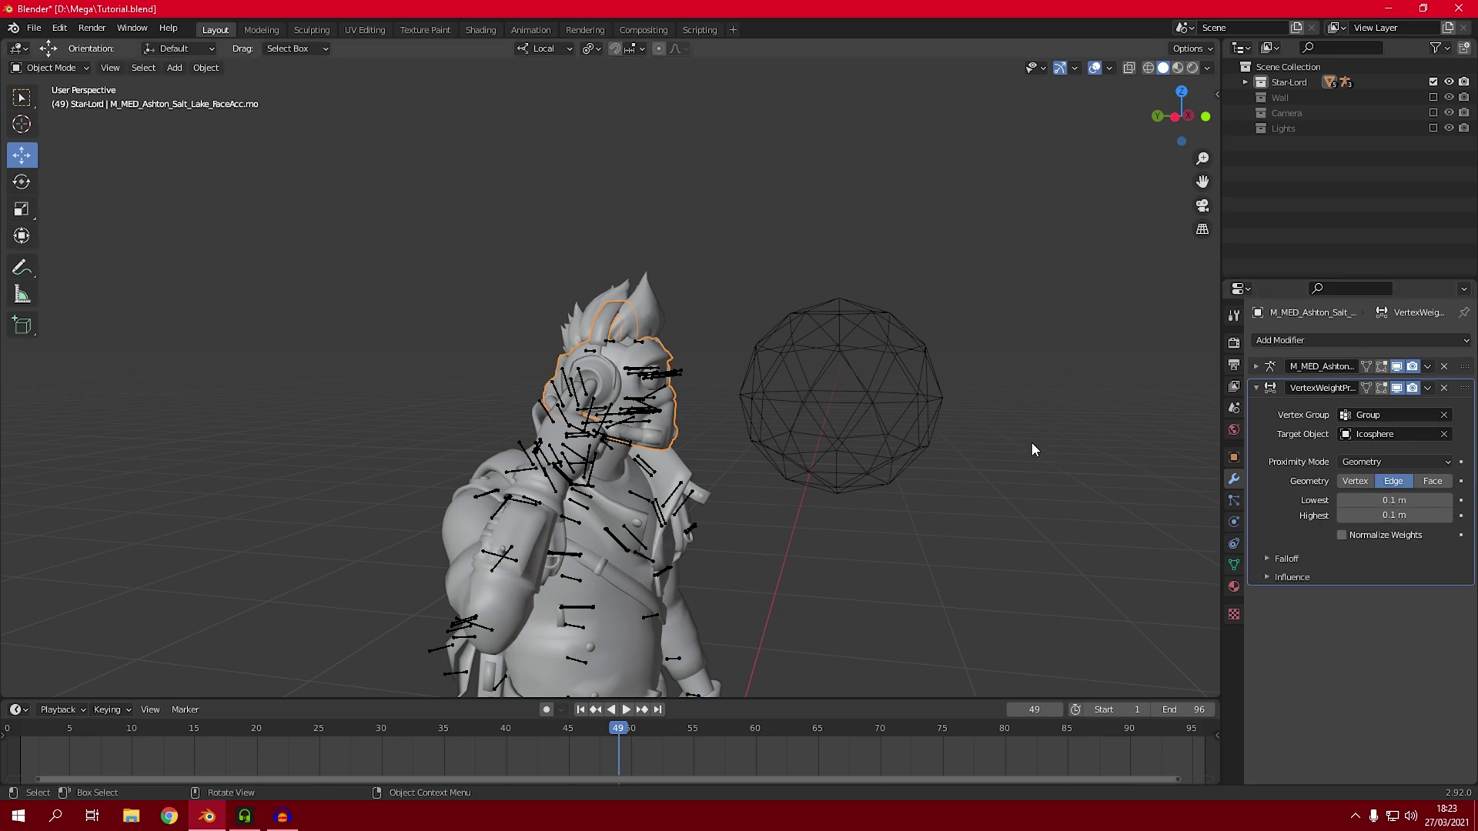
# Check the mask's weights in Weight Paint mode with the icosphere away from the face, and return to Object Mode
pyautogui.moveTo(853, 396)
pyautogui.mouseDown(button='middle')
pyautogui.moveTo(881, 400)
pyautogui.moveTo(859, 399)
pyautogui.mouseUp(button='middle')
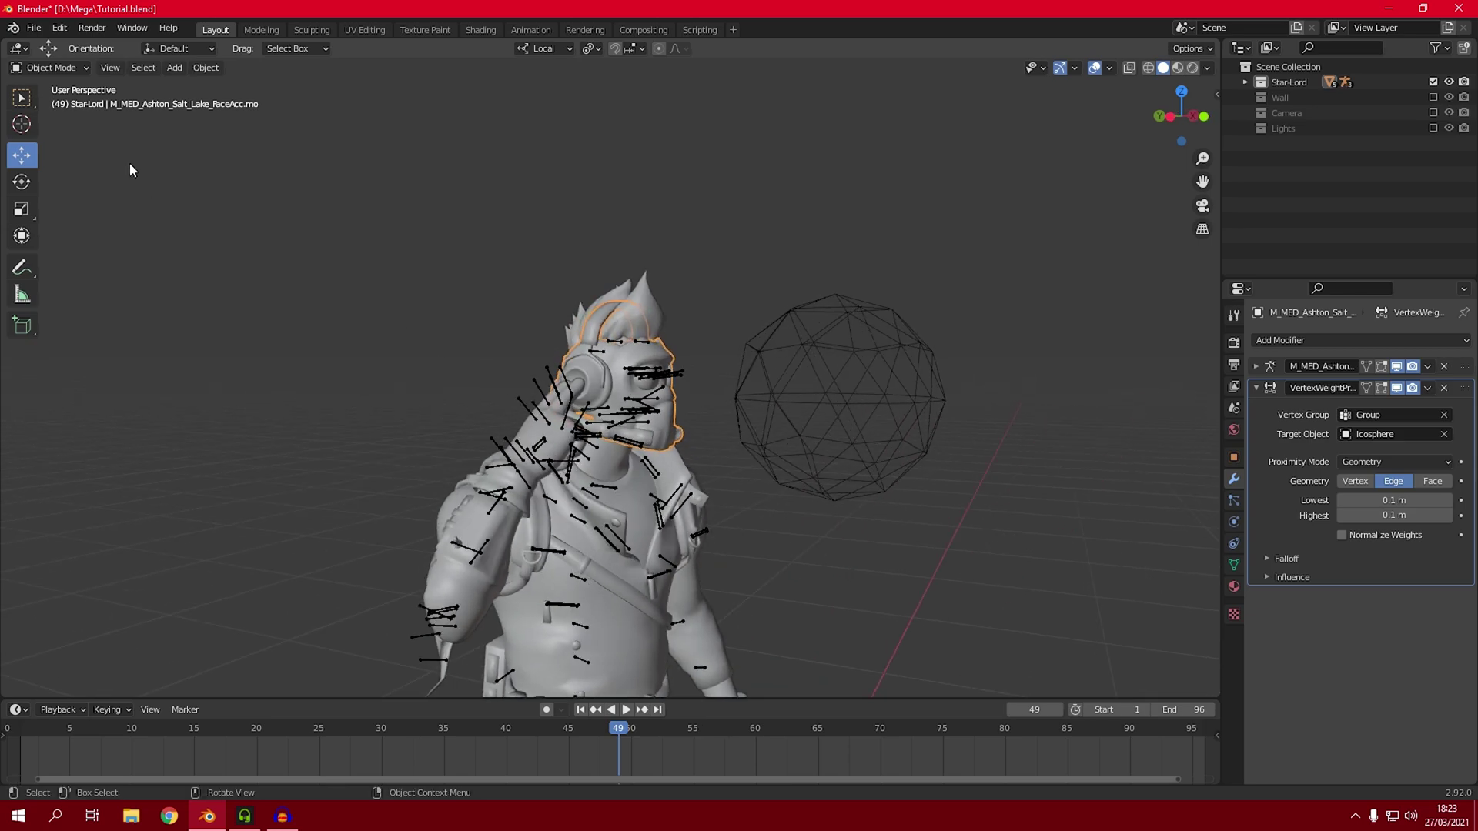
pyautogui.click(68, 68)
pyautogui.click(38, 153)
pyautogui.moveTo(438, 264)
pyautogui.mouseDown(button='middle')
pyautogui.moveTo(656, 331)
pyautogui.moveTo(752, 330)
pyautogui.moveTo(670, 347)
pyautogui.moveTo(198, 198)
pyautogui.mouseUp(button='middle')
pyautogui.click(35, 69)
pyautogui.click(54, 86)
# Move the icosphere towards the head until it overlaps the front of the mask
pyautogui.click(897, 384)
pyautogui.press('g')
pyautogui.click(936, 423)
# Inspect the mask's proximity weights around the overlapping icosphere in Weight Paint mode, and return to Object Mode
pyautogui.click(85, 69)
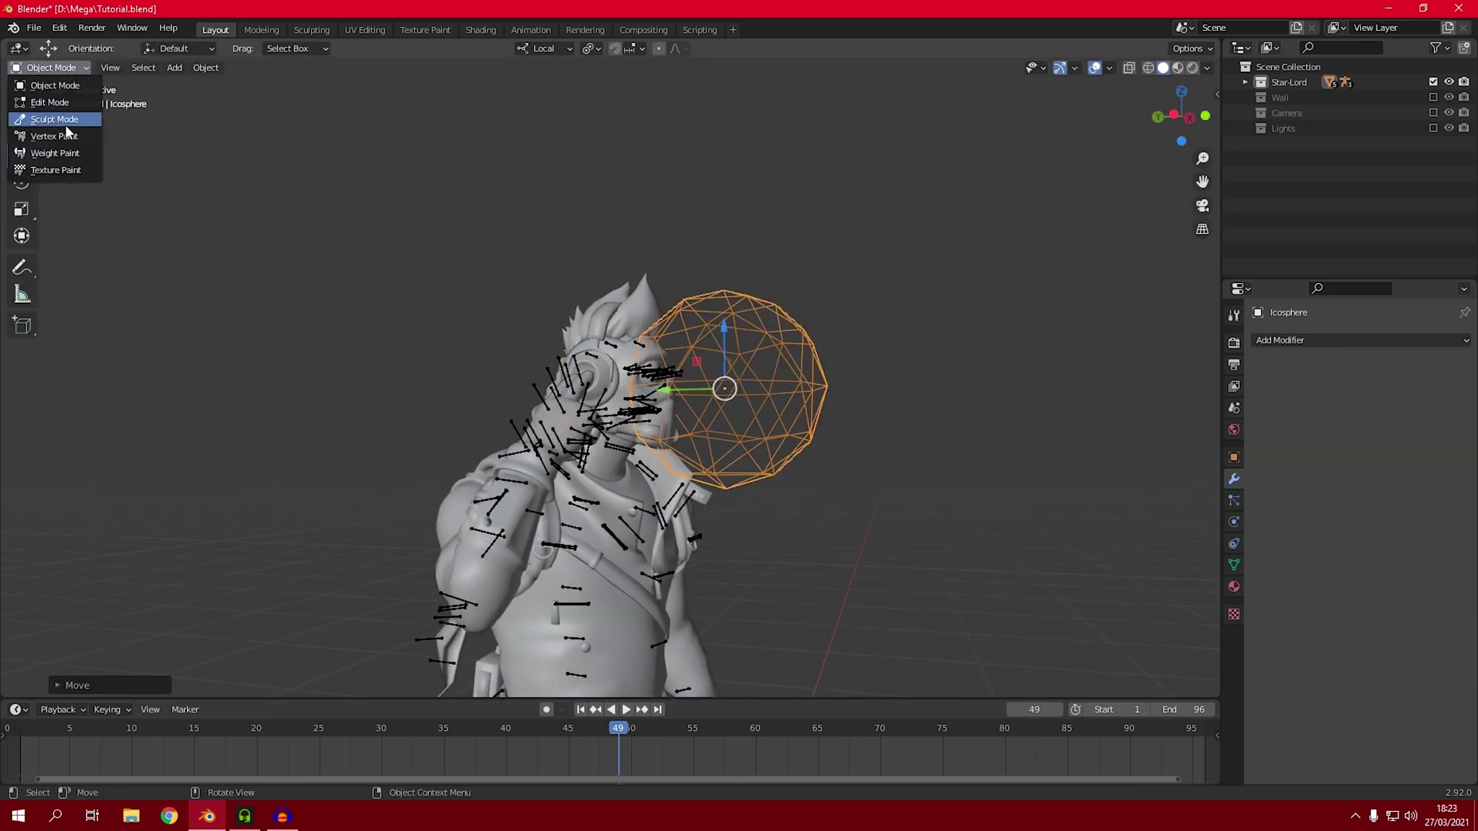
pyautogui.click(610, 381)
pyautogui.click(50, 68)
pyautogui.click(90, 154)
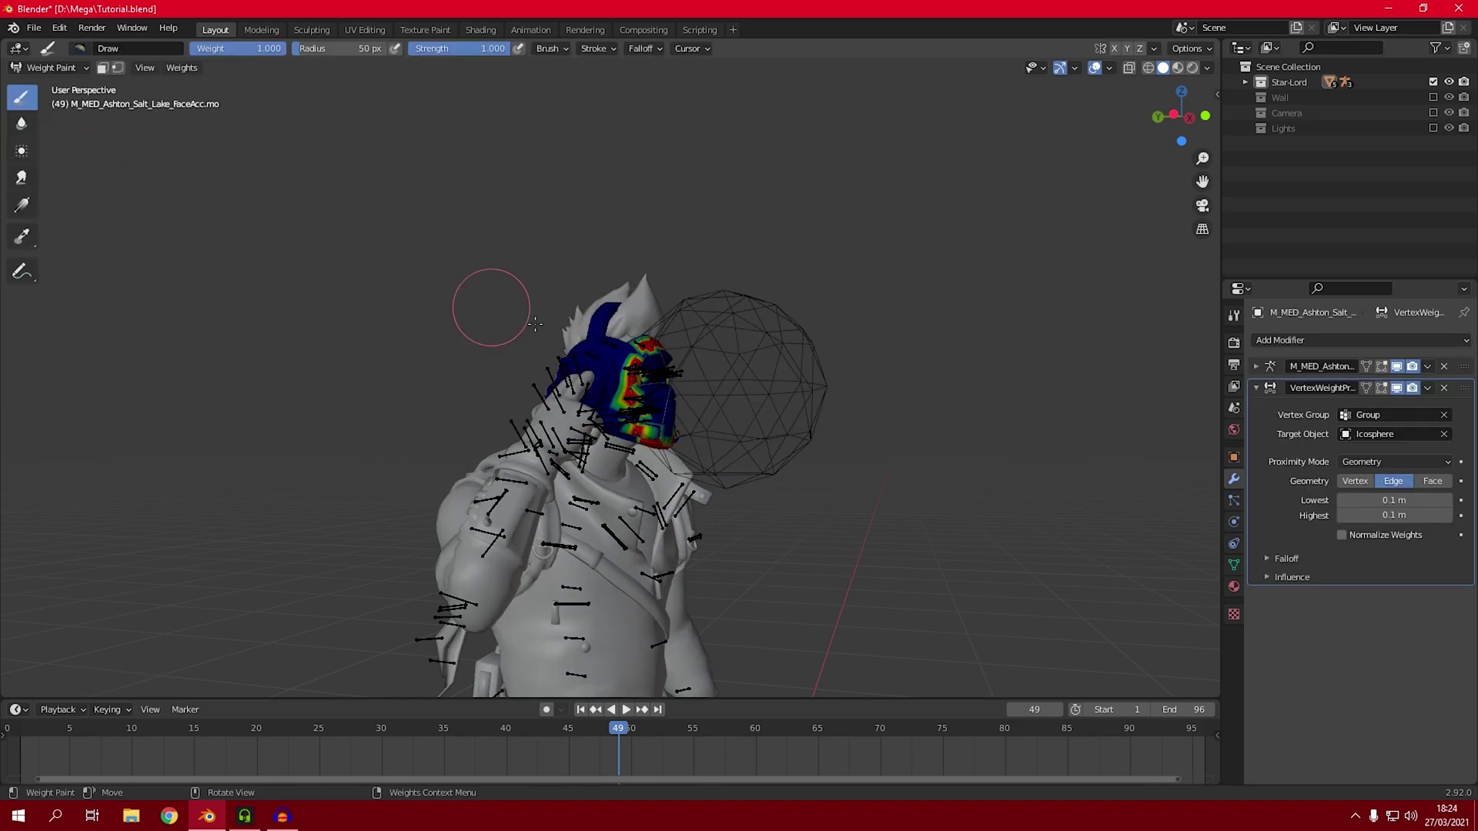
pyautogui.scroll(3, 716, 395)
pyautogui.moveTo(729, 397); pyautogui.dragTo(680, 391, button='middle')
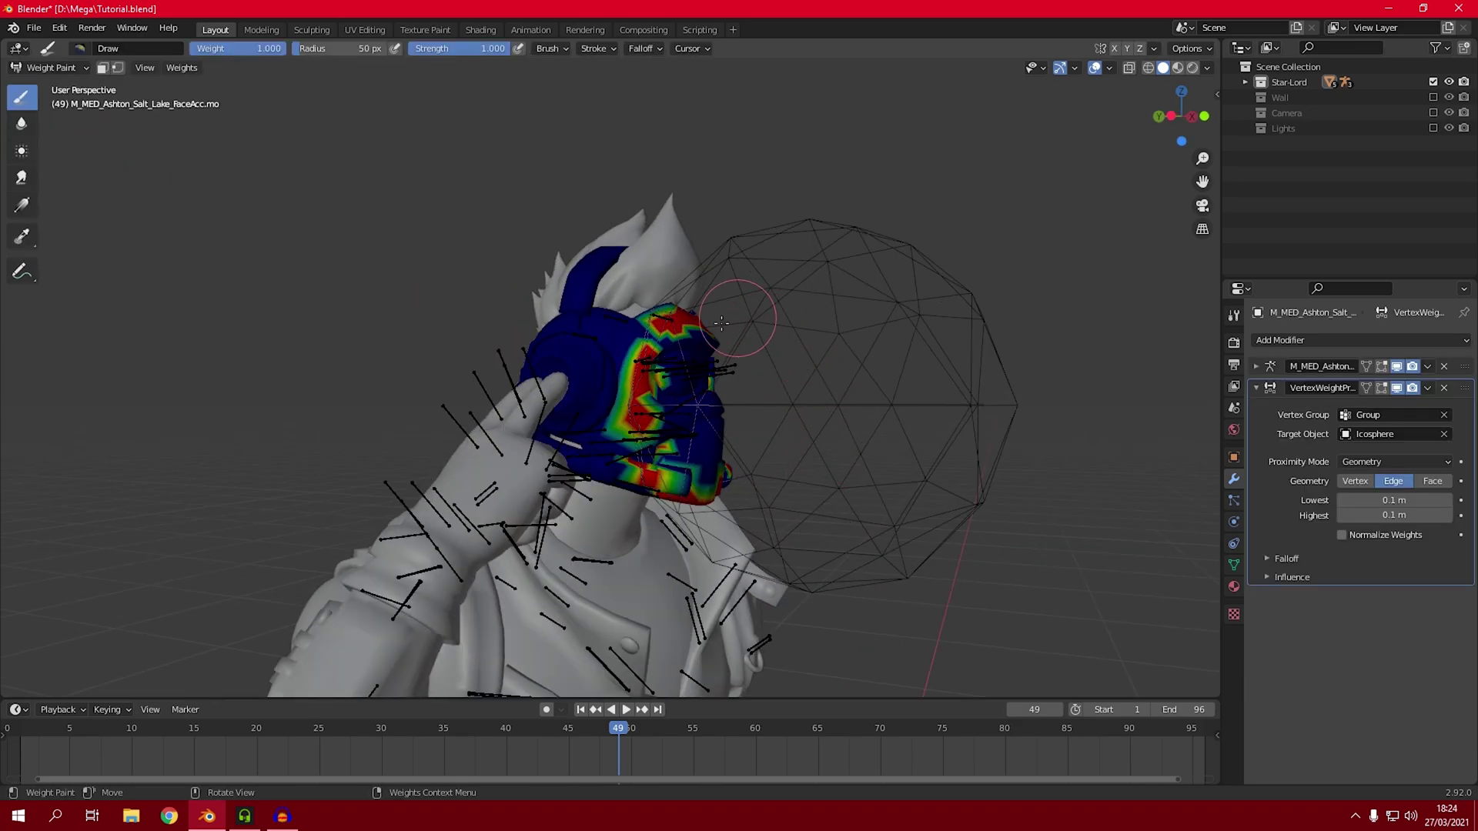
pyautogui.click(50, 68)
pyautogui.click(47, 86)
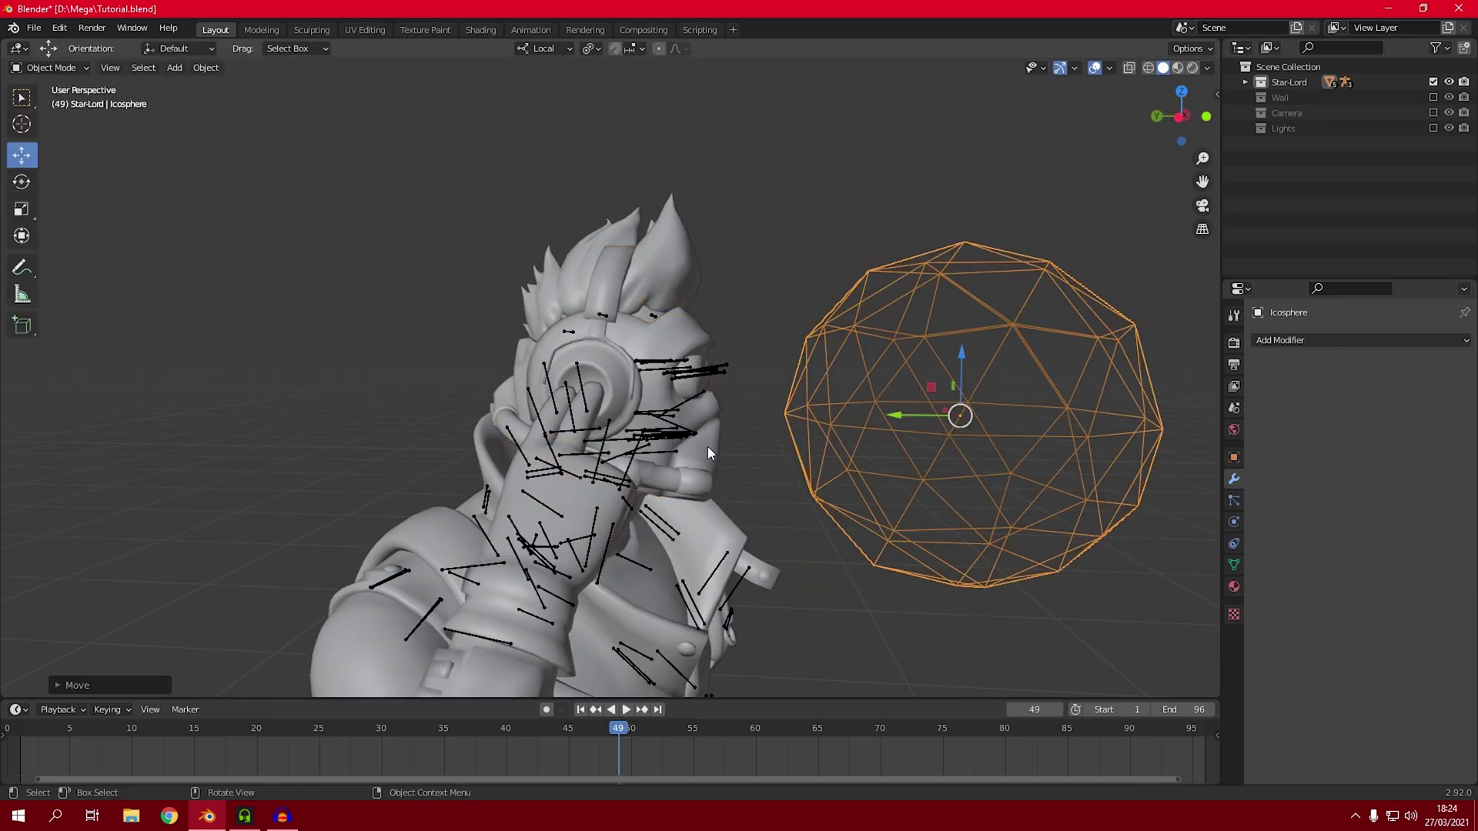
# Add a Wireframe modifier to the mask
pyautogui.click(709, 448)
pyautogui.moveTo(735, 447); pyautogui.dragTo(709, 445, button='middle')
pyautogui.moveTo(653, 390); pyautogui.dragTo(746, 426, button='middle')
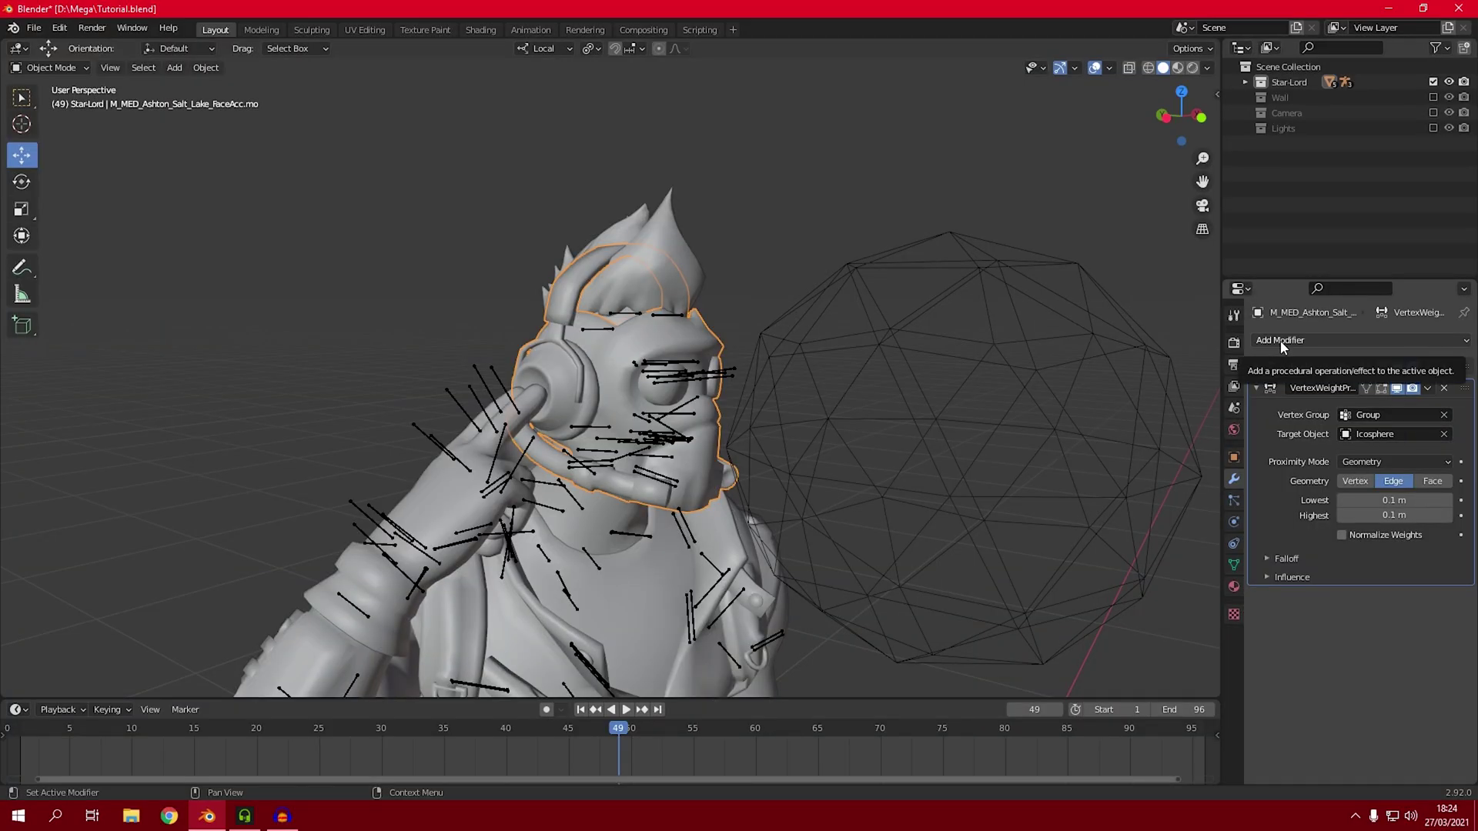
pyautogui.click(1281, 341)
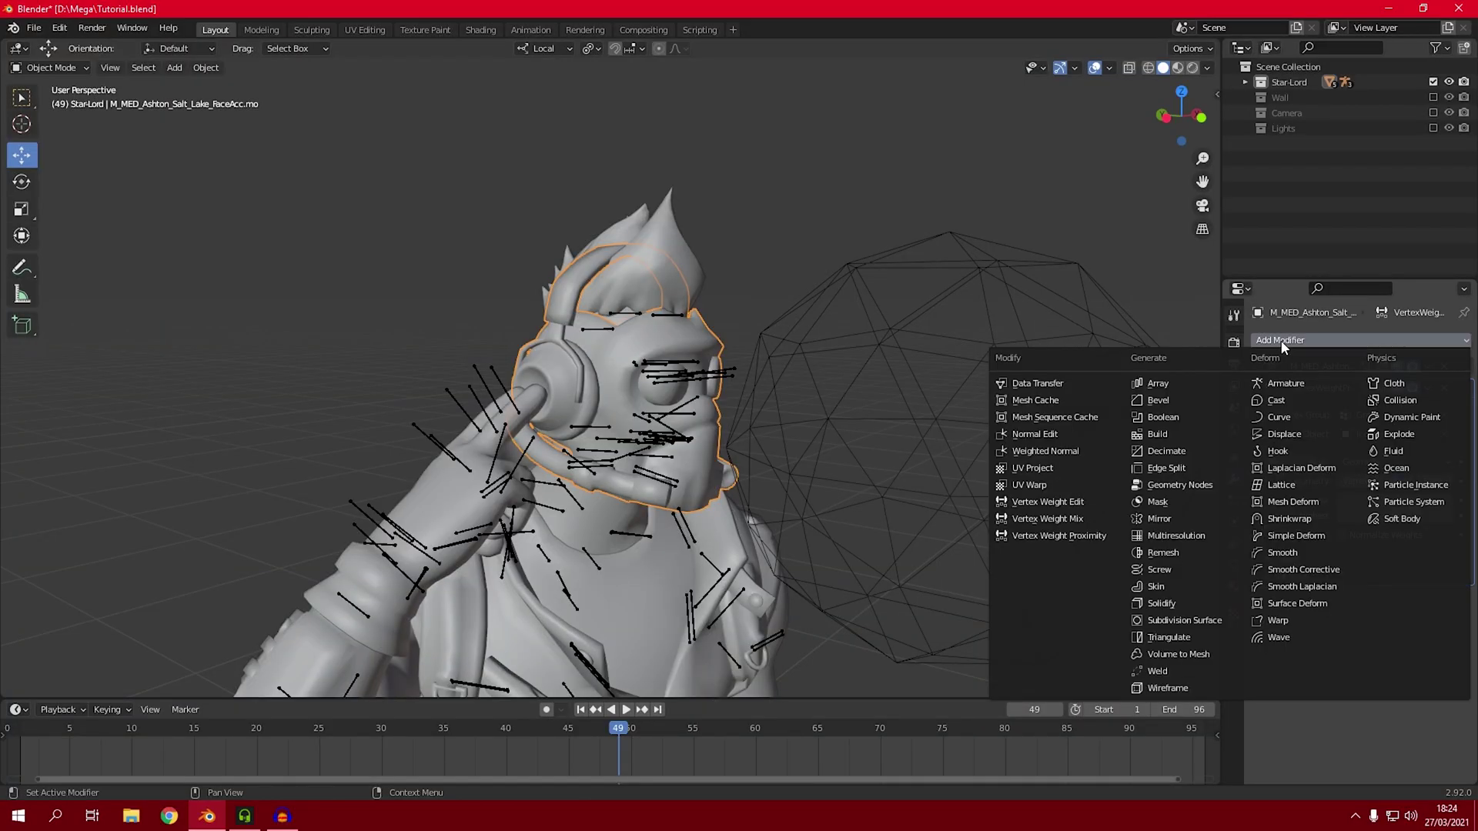
pyautogui.click(1187, 689)
# Set the mask's Wireframe modifier thickness to 0.04 m
pyautogui.moveTo(815, 411); pyautogui.dragTo(1040, 554, button='middle')
pyautogui.scroll(4, 654, 410)
pyautogui.click(1447, 621)
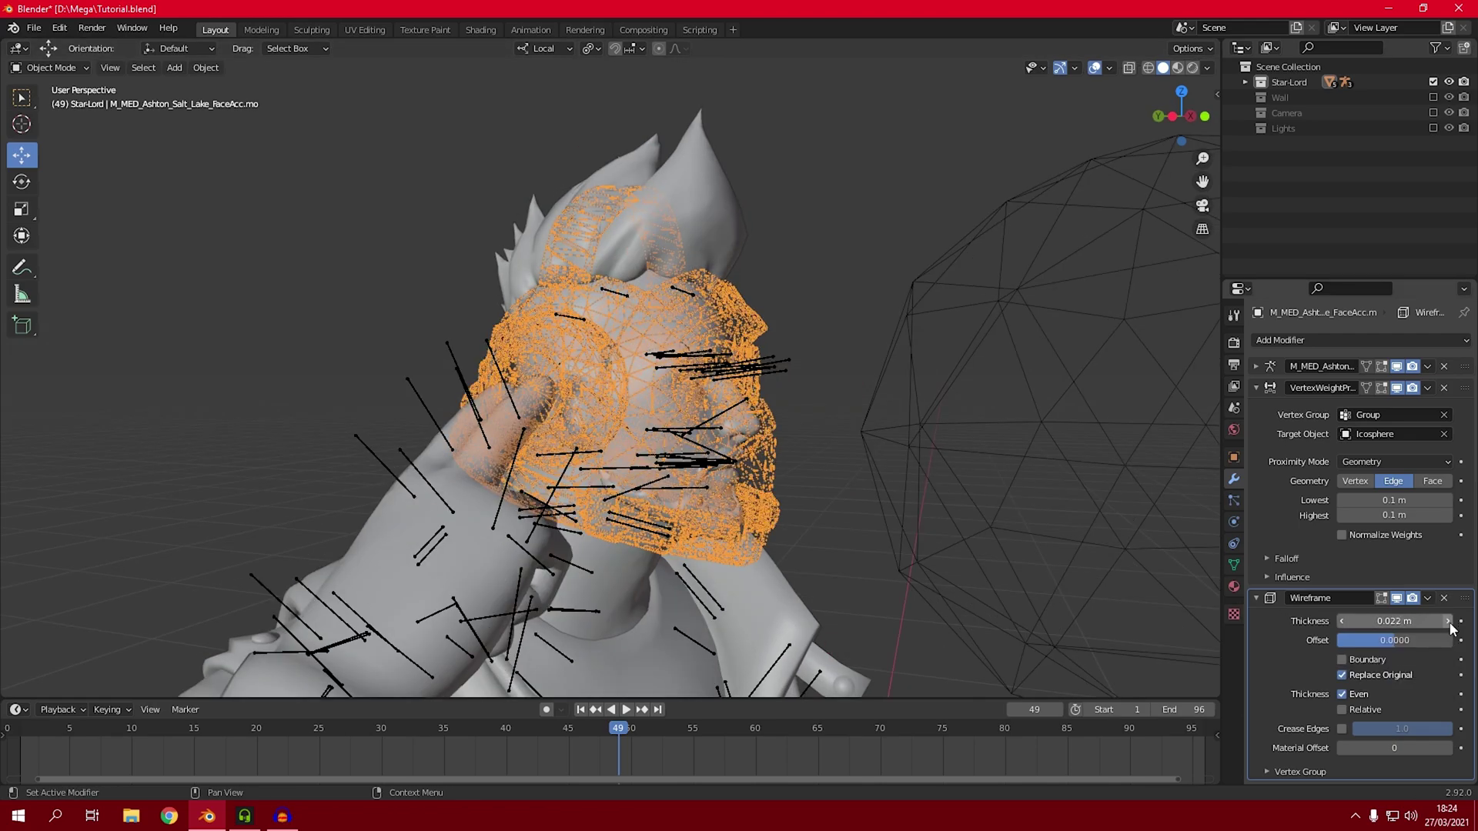
pyautogui.doubleClick(1416, 621)
pyautogui.hotkey('ctrl', 'a')
pyautogui.write('.0')
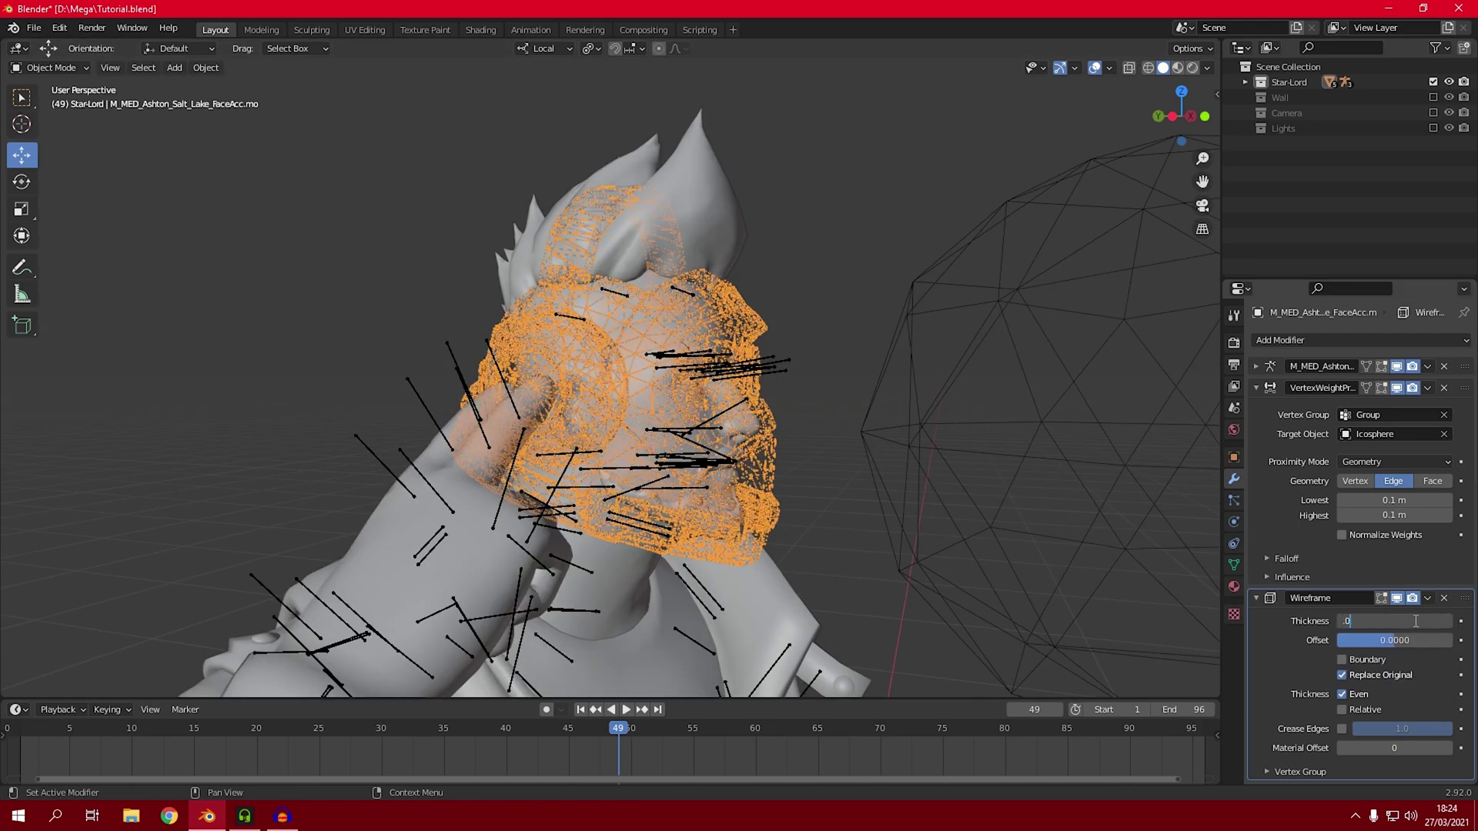
pyautogui.write('4')
pyautogui.press('Return')
pyautogui.moveTo(693, 462); pyautogui.dragTo(721, 471, button='middle')
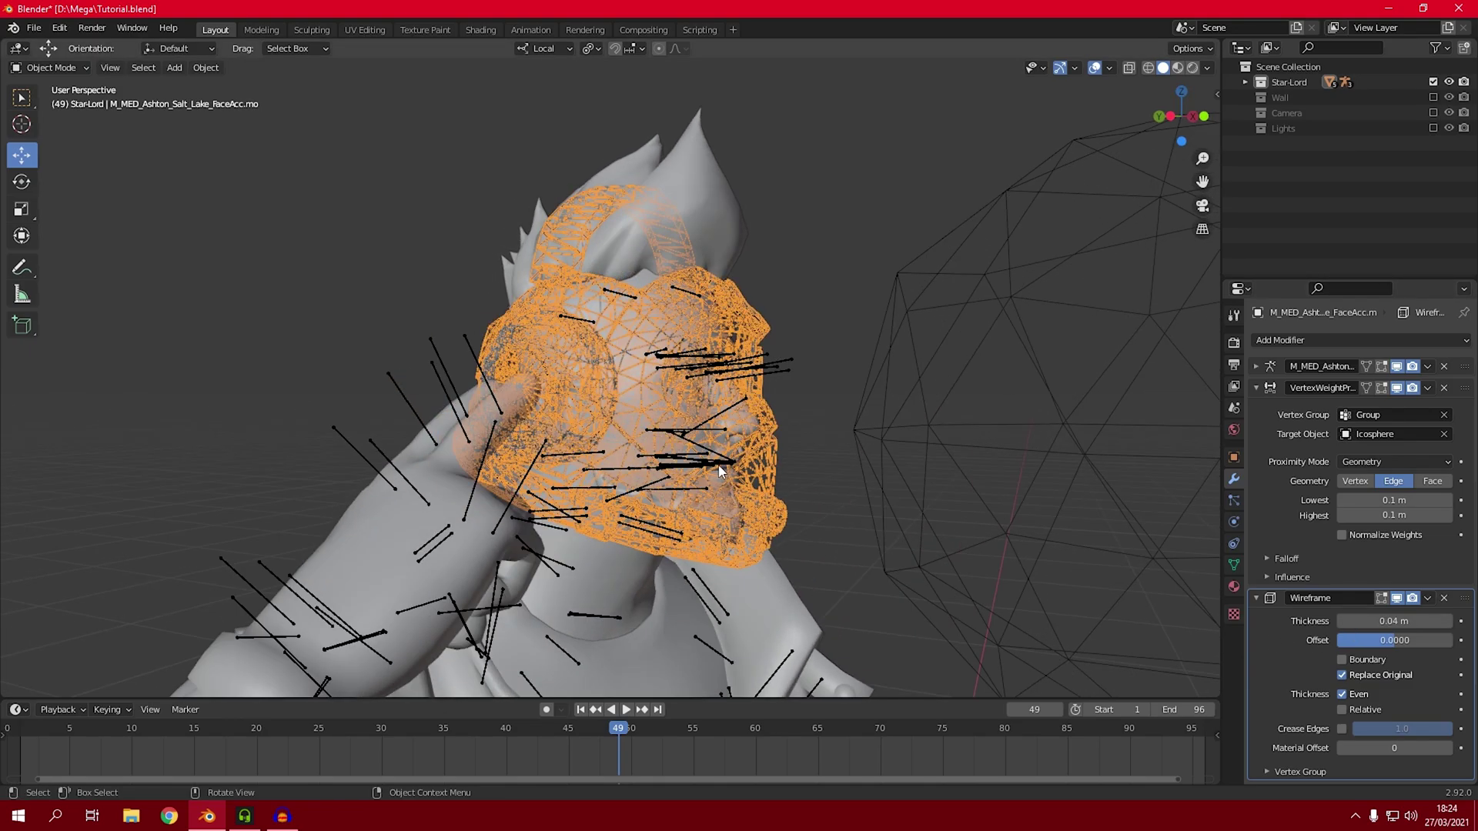
# Limit the Wireframe modifier to the vertex group named Group
pyautogui.click(1286, 772)
pyautogui.scroll(-2, 1324, 754)
pyautogui.click(1387, 753)
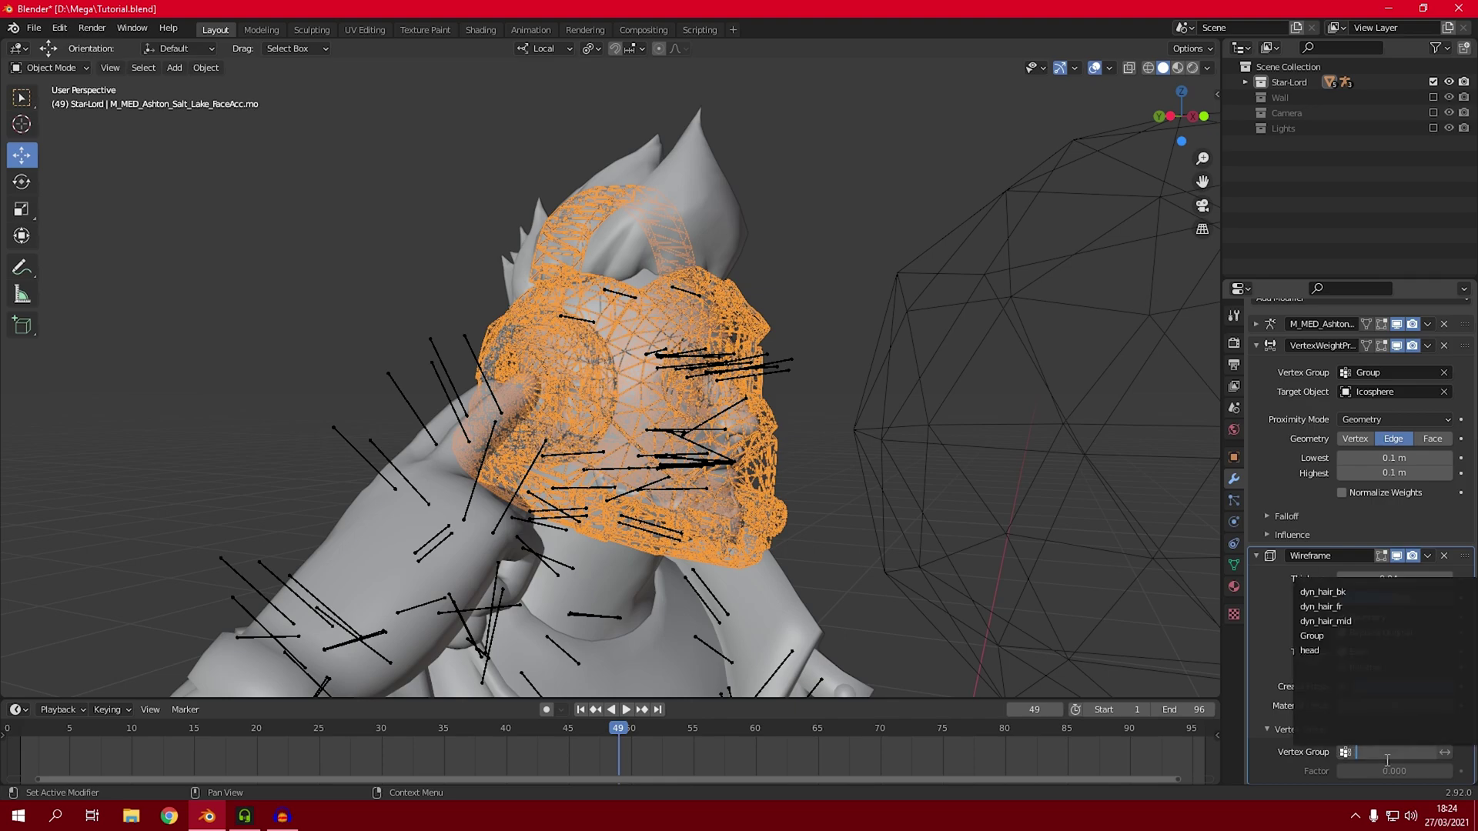
pyautogui.click(1344, 639)
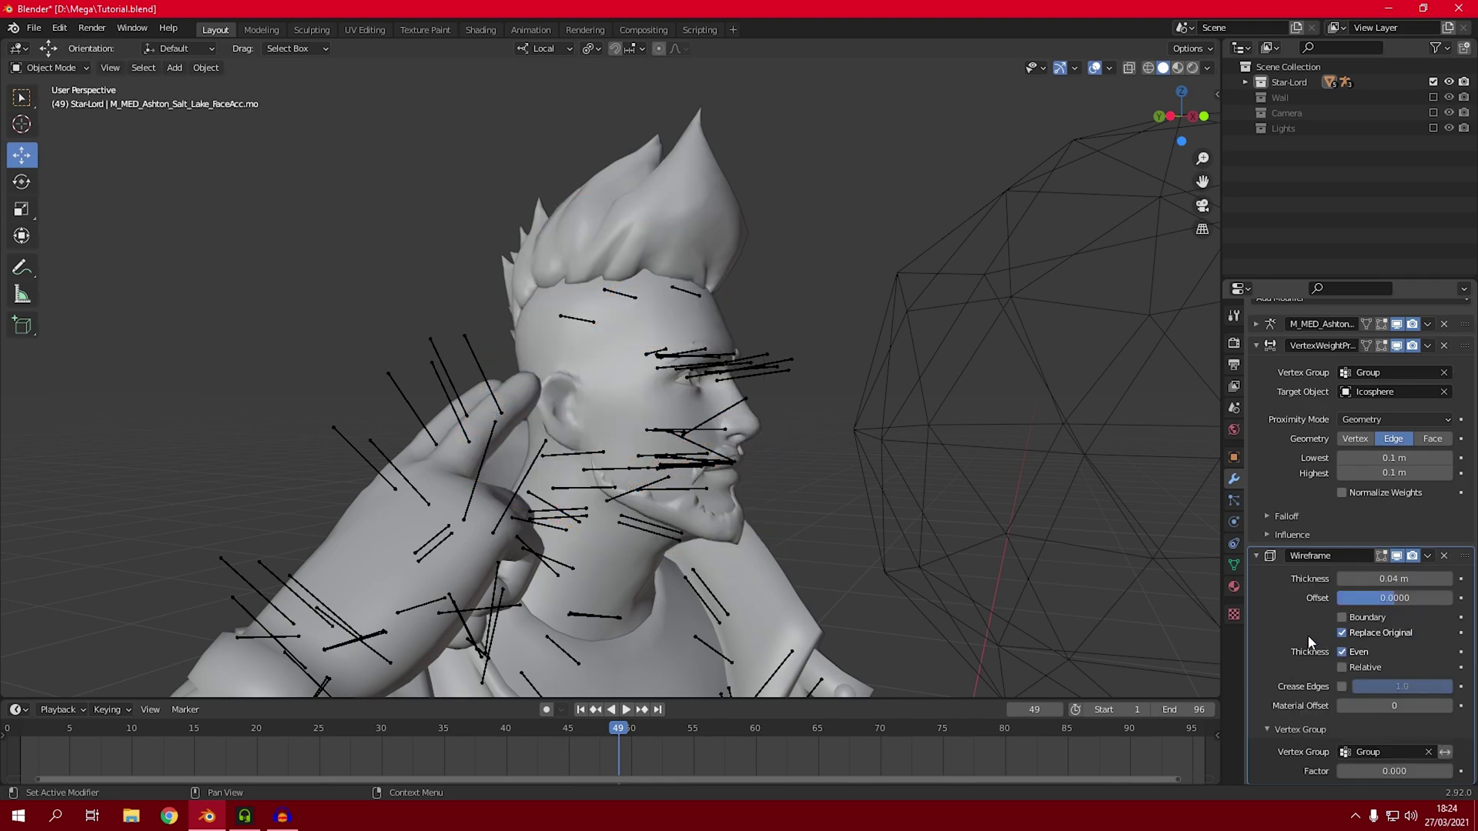
# Preview the wireframe effect by moving the icosphere across the head, and cancel the move
pyautogui.scroll(-2, 909, 504)
pyautogui.click(899, 493)
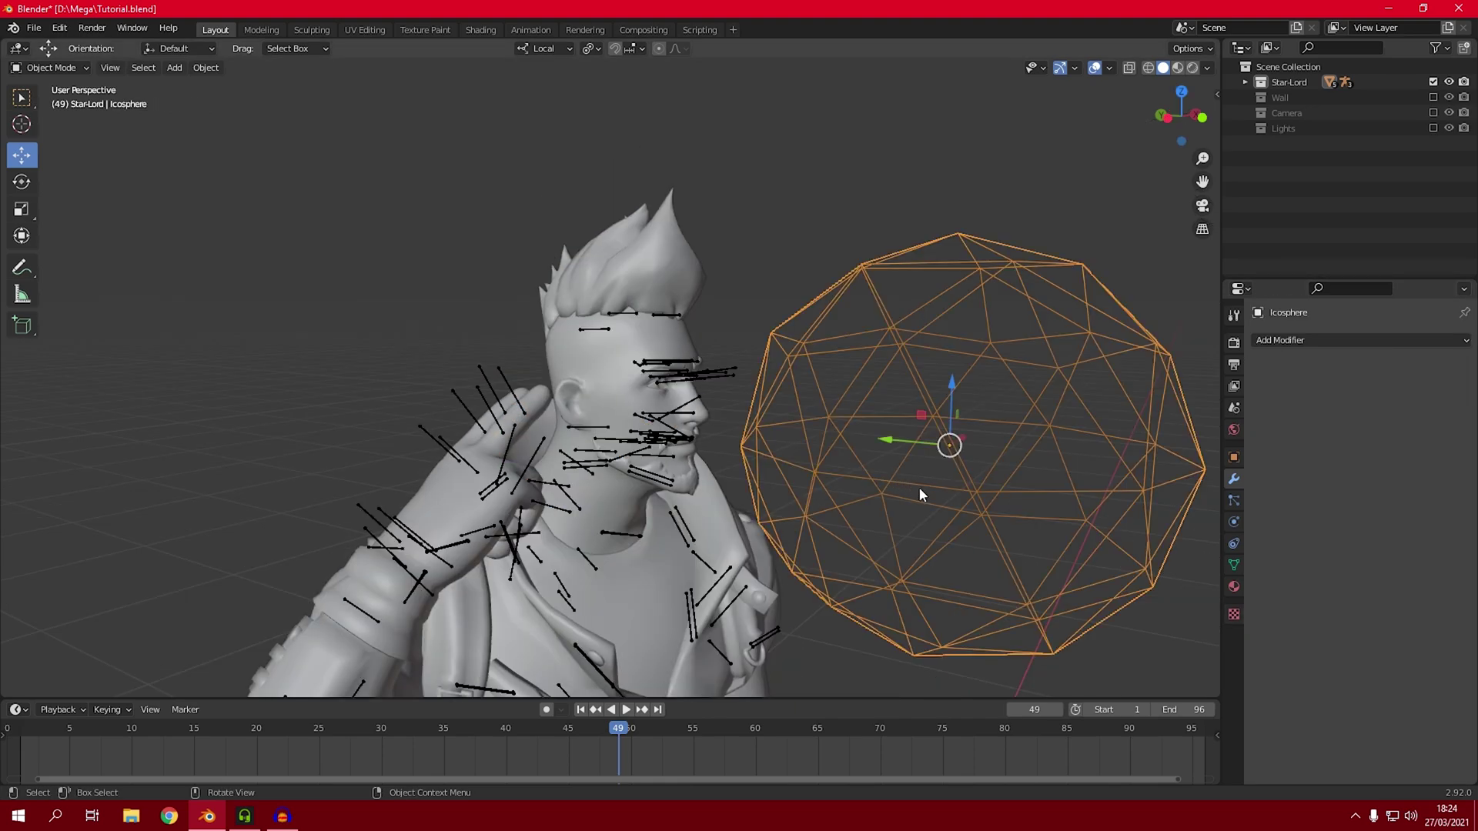
pyautogui.press('g')
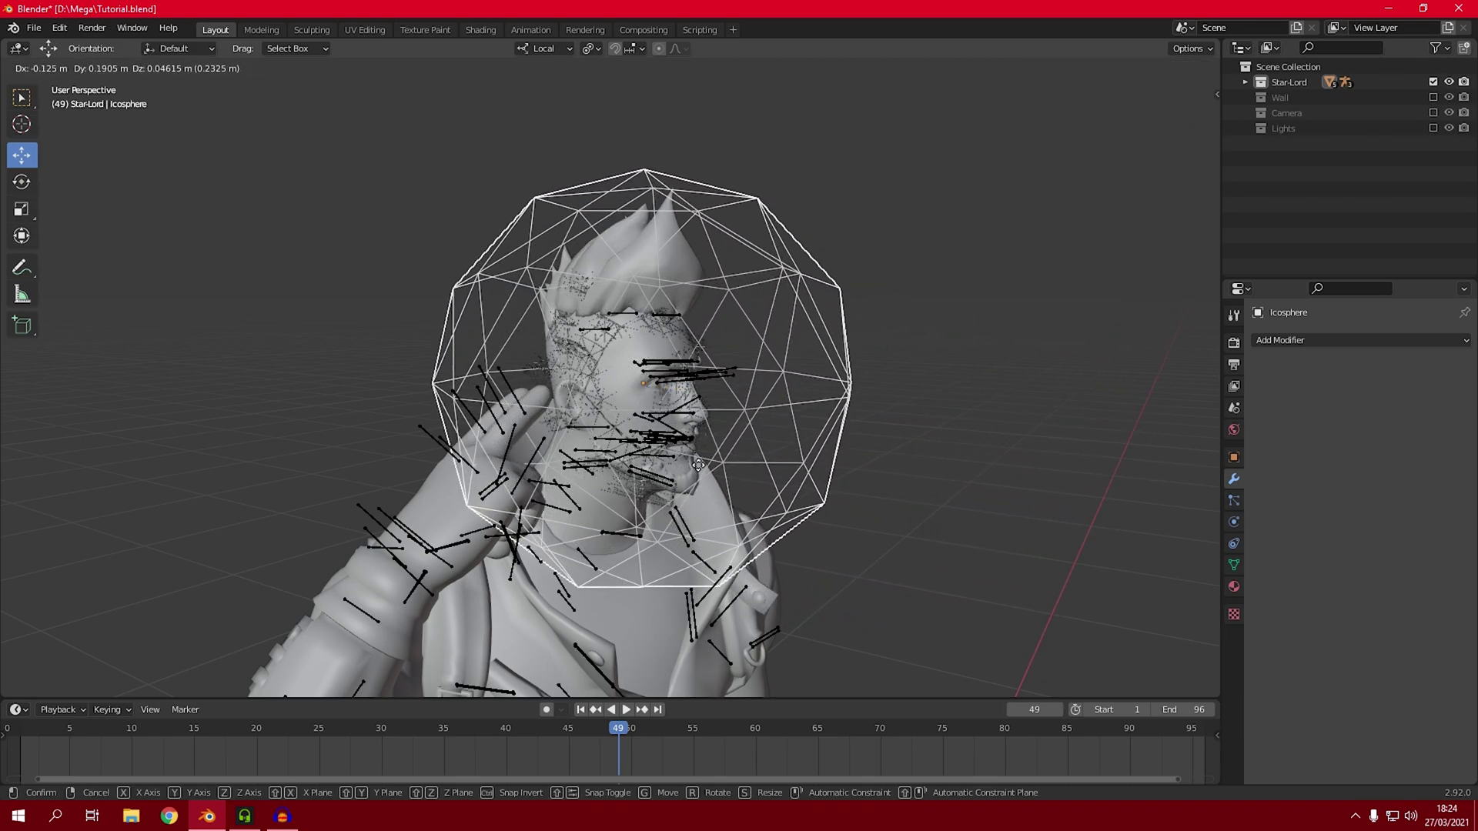
pyautogui.rightClick(574, 457)
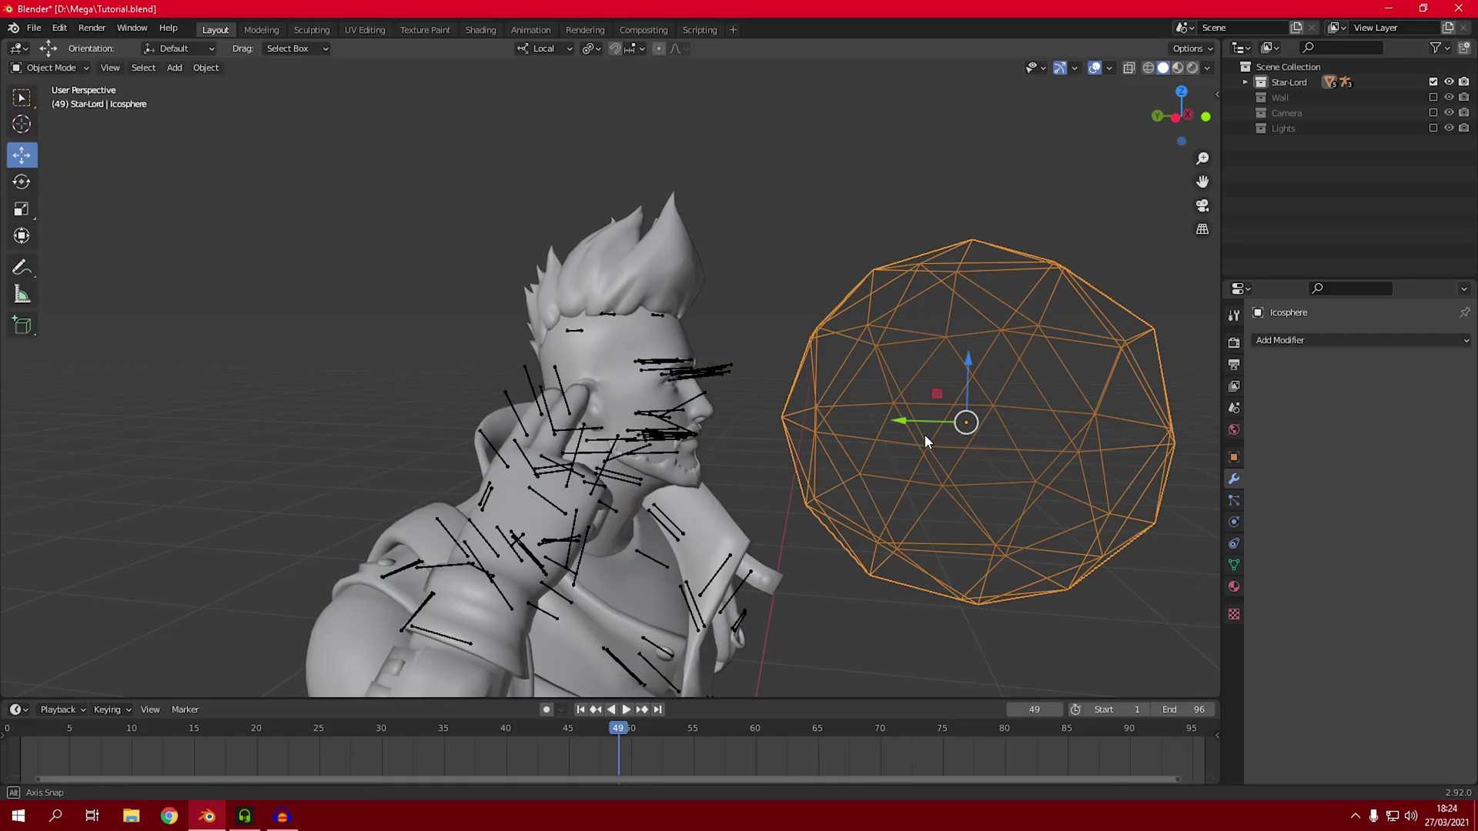
pyautogui.moveTo(925, 434); pyautogui.dragTo(1050, 403, button='middle')
# Rotate the icosphere 90 degrees about the X axis
pyautogui.moveTo(981, 436); pyautogui.dragTo(987, 431, button='middle')
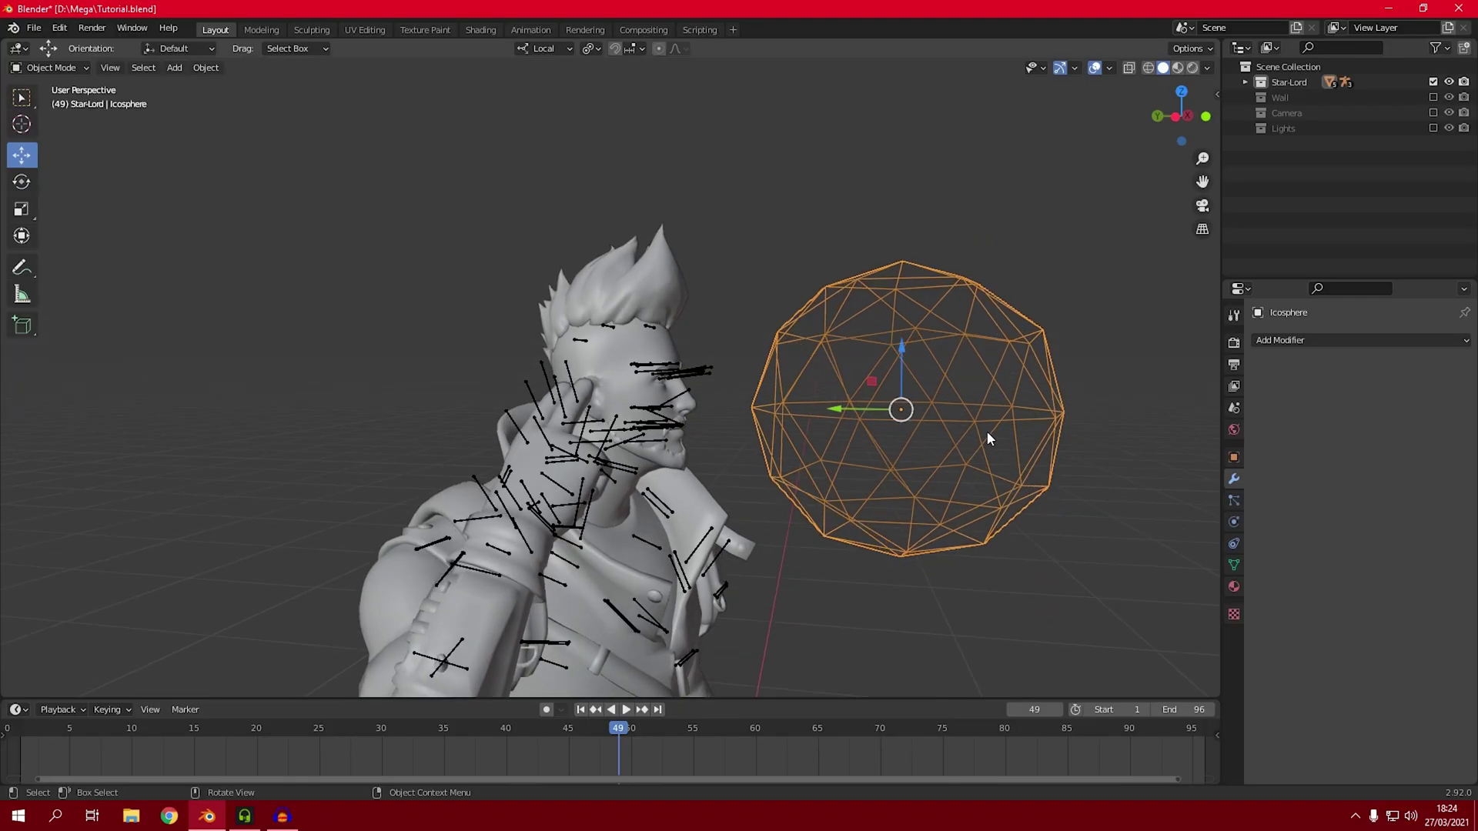
pyautogui.press('r')
pyautogui.write('x90')
pyautogui.click(987, 433)
pyautogui.scroll(-2, 980, 434)
pyautogui.moveTo(987, 433); pyautogui.dragTo(990, 440, button='middle')
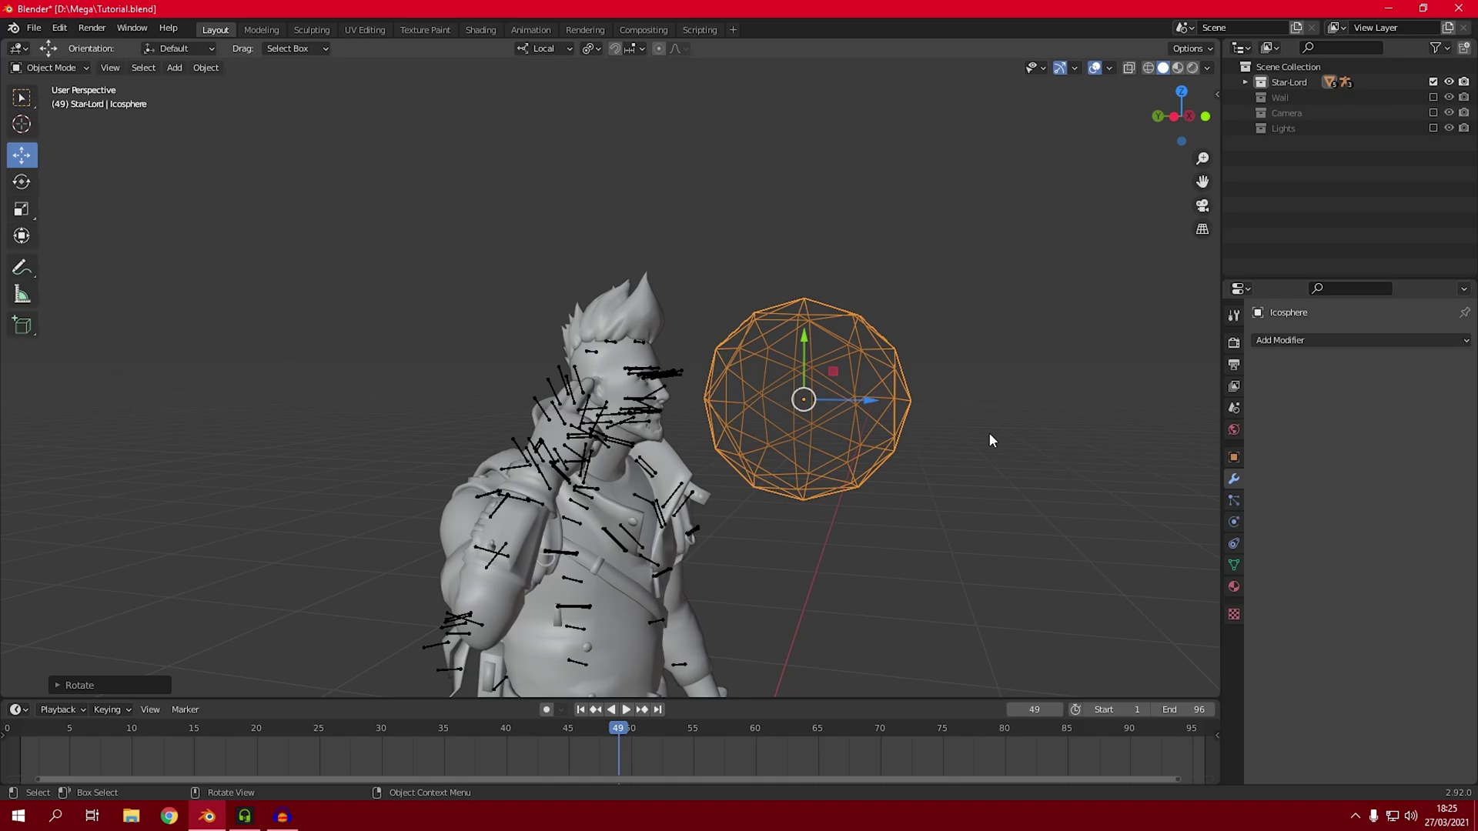
# Delete the vertices of the icosphere's half facing away from the head in the right side view, and return to Object Mode
pyautogui.press('Tab')
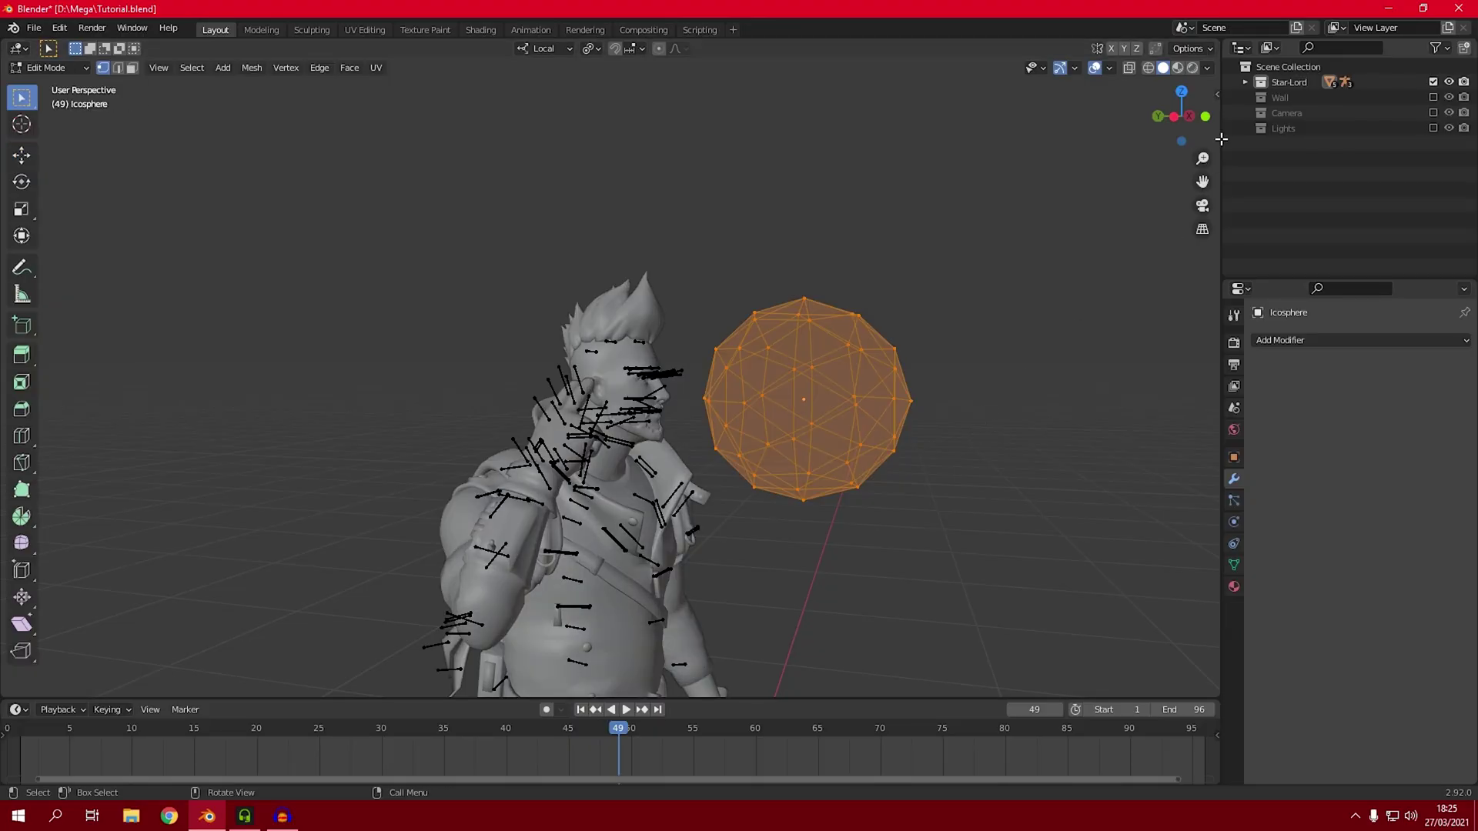
pyautogui.press('KP_3')
pyautogui.moveTo(199, 274); pyautogui.dragTo(406, 598)
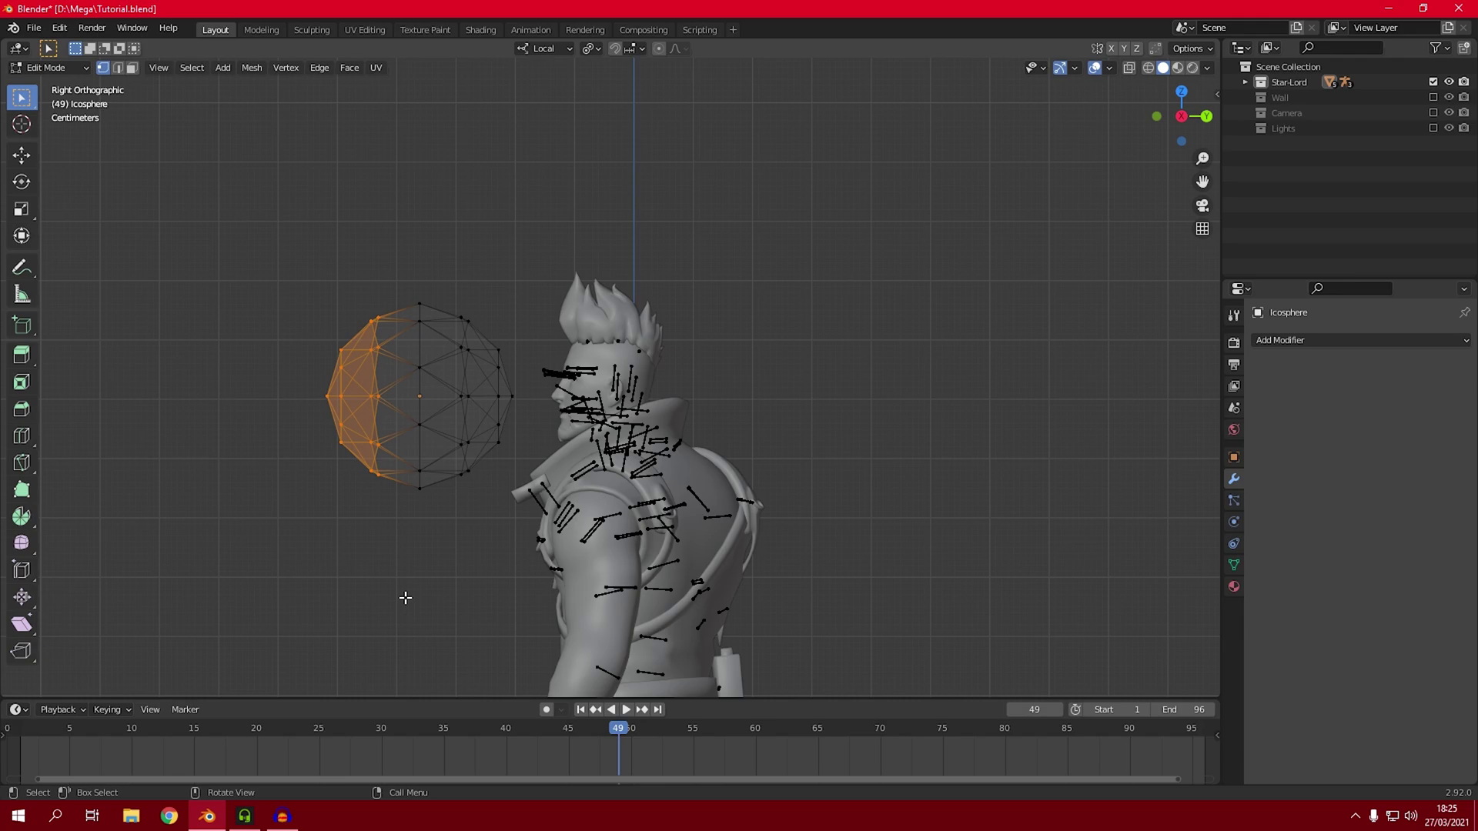
pyautogui.press('x')
pyautogui.click(400, 598)
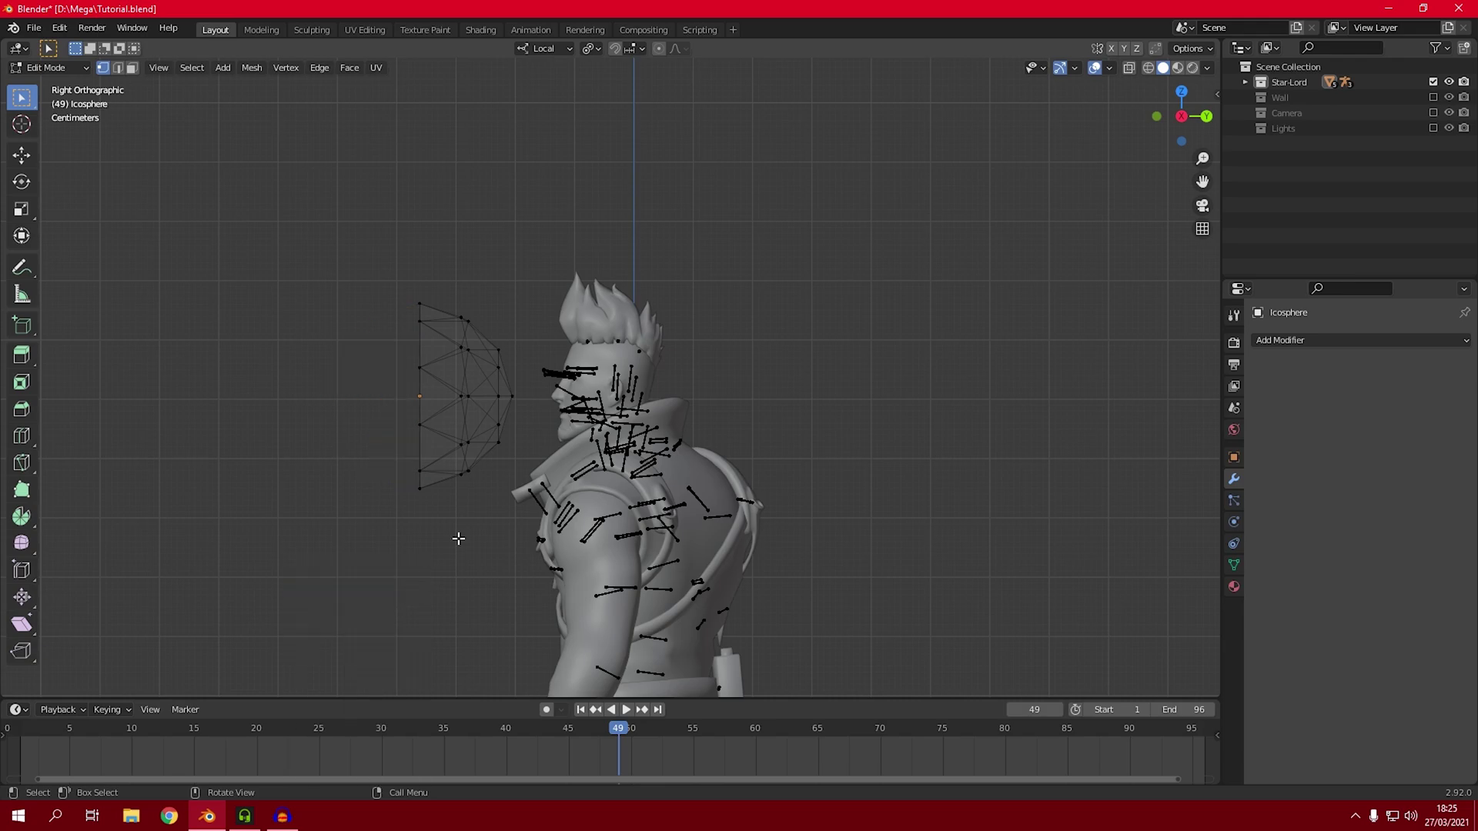
pyautogui.press('Tab')
# Move the halved icosphere along its local Z axis onto the face
pyautogui.moveTo(497, 479); pyautogui.dragTo(823, 443, button='middle')
pyautogui.moveTo(852, 432); pyautogui.dragTo(755, 443)
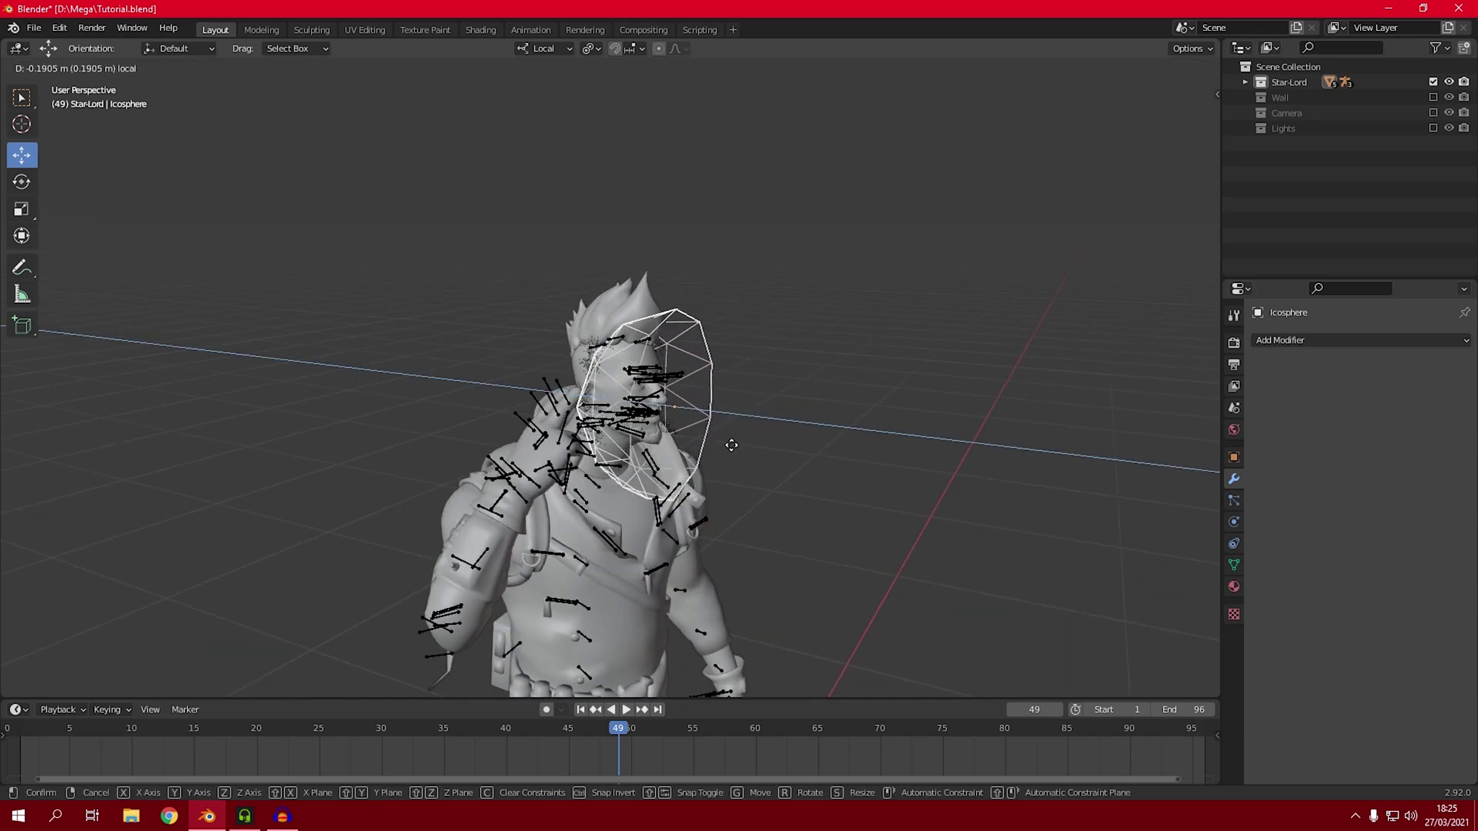
pyautogui.moveTo(665, 445); pyautogui.dragTo(727, 448)
# Centre the halved icosphere on the head in front view, shifting it along local X and raising it about 0.019 m along local Y
pyautogui.moveTo(793, 446); pyautogui.dragTo(648, 414, button='middle')
pyautogui.click(1183, 118)
pyautogui.scroll(3, 698, 406)
pyautogui.scroll(1, 698, 404)
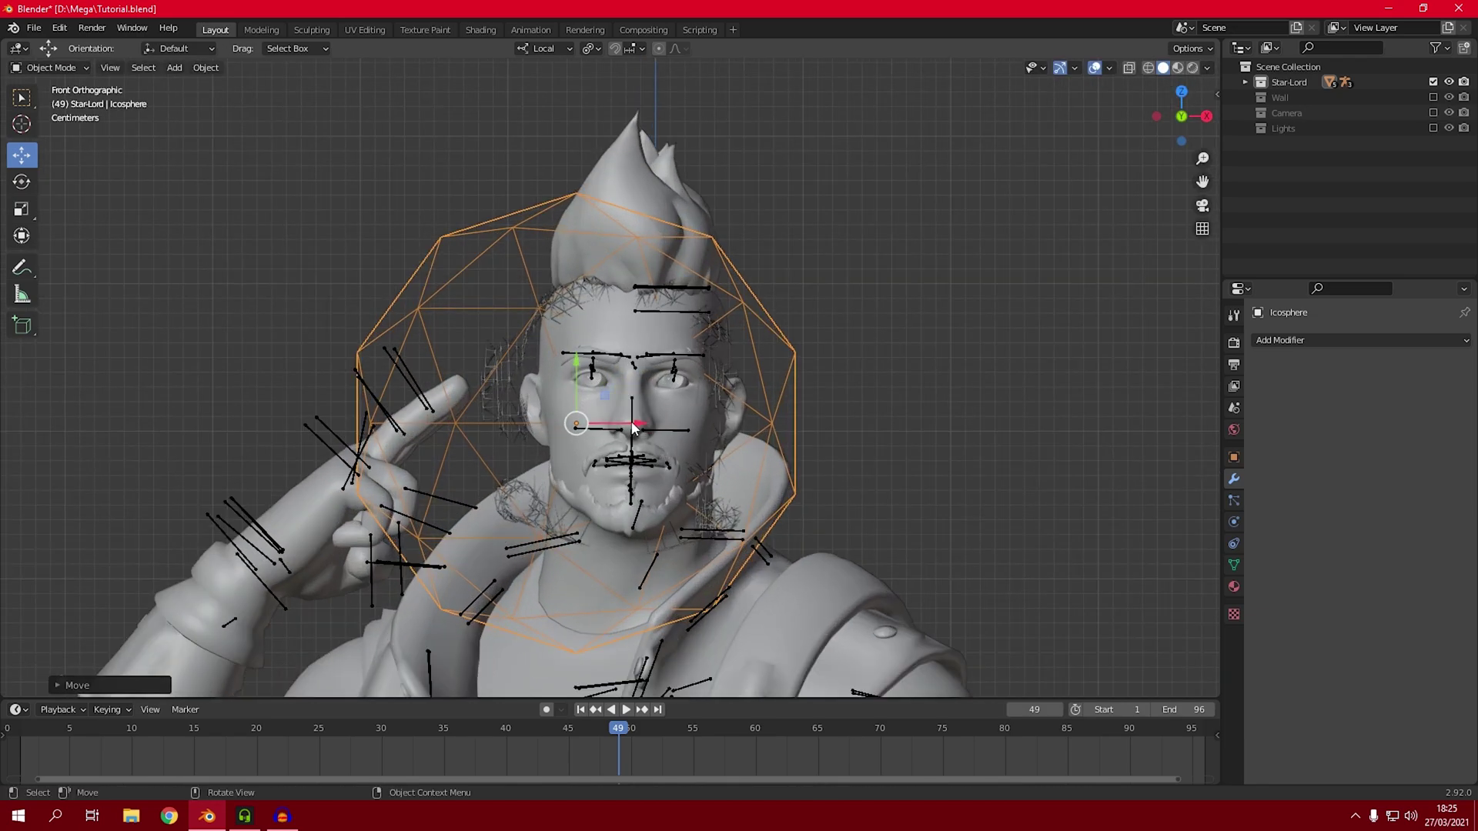
pyautogui.press('g')
pyautogui.press('x')
pyautogui.moveTo(695, 433); pyautogui.dragTo(692, 433)
pyautogui.moveTo(637, 376); pyautogui.dragTo(655, 350)
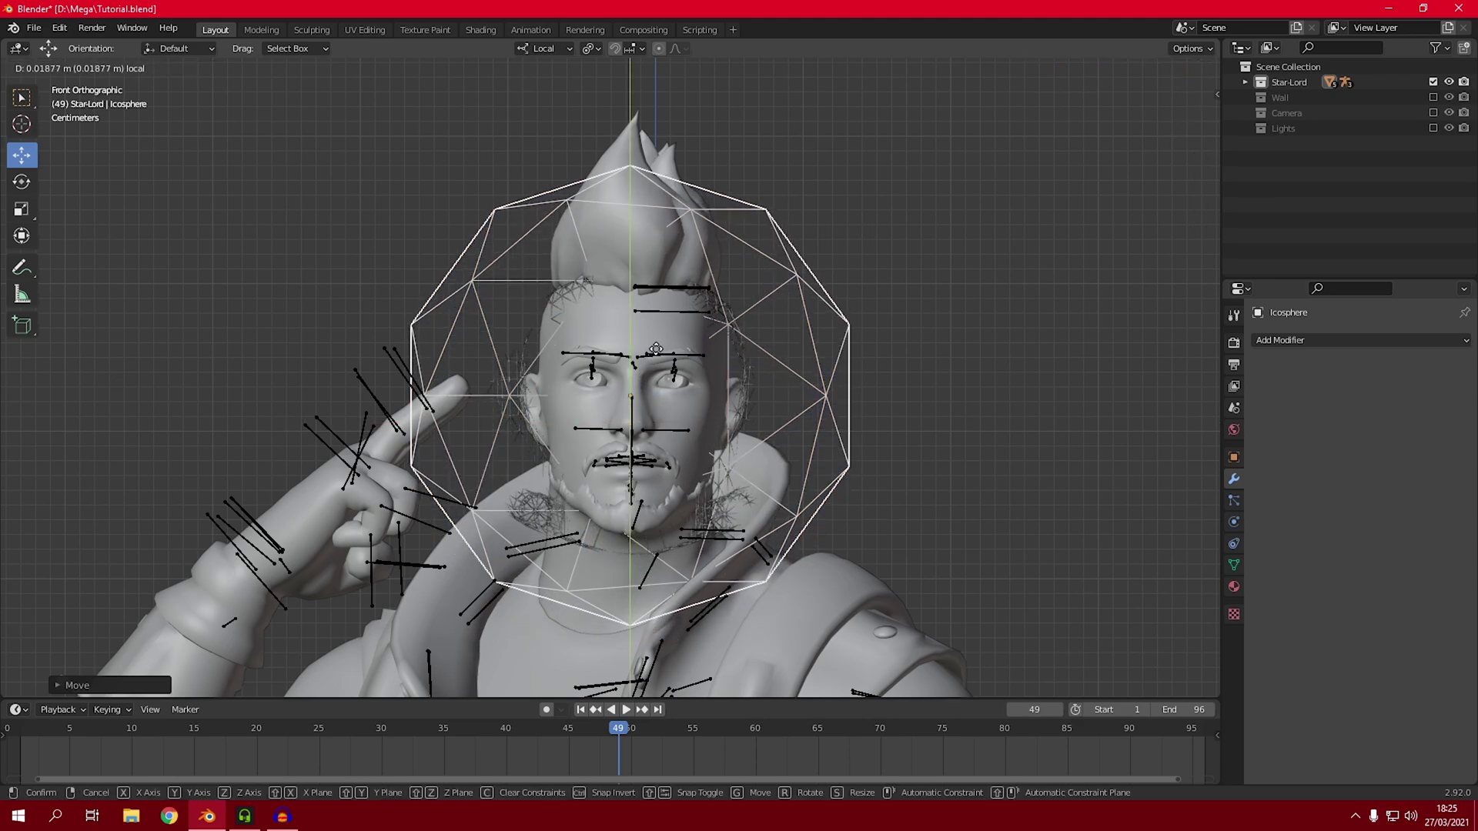
pyautogui.click(655, 349)
# Slide the halved icosphere along its local Z axis through the head and back out towards the front of the face
pyautogui.moveTo(655, 348); pyautogui.dragTo(896, 386, button='middle')
pyautogui.press('g')
pyautogui.press('z')
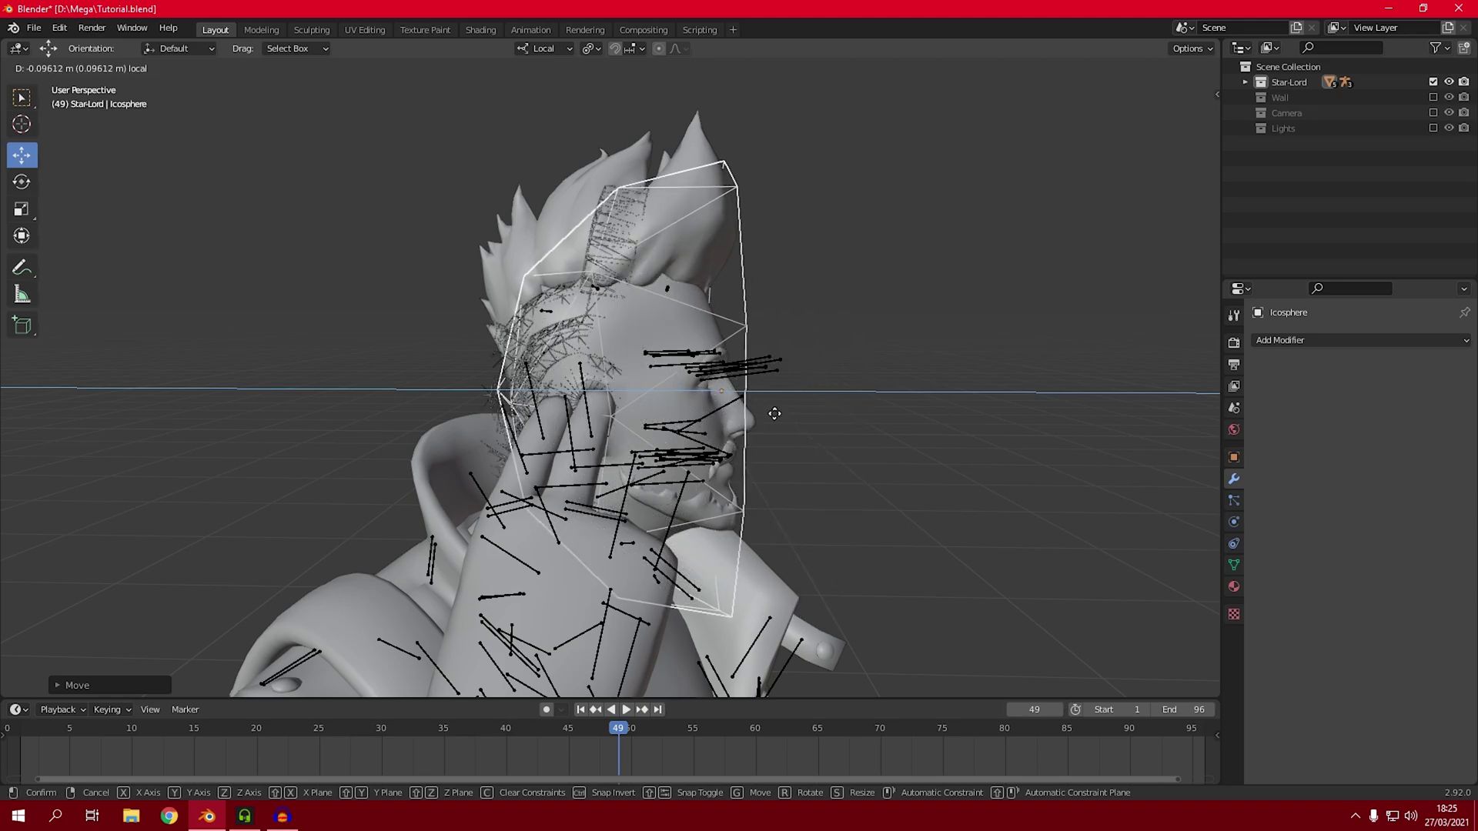
pyautogui.moveTo(767, 414); pyautogui.dragTo(768, 411)
pyautogui.moveTo(769, 391); pyautogui.dragTo(1085, 421)
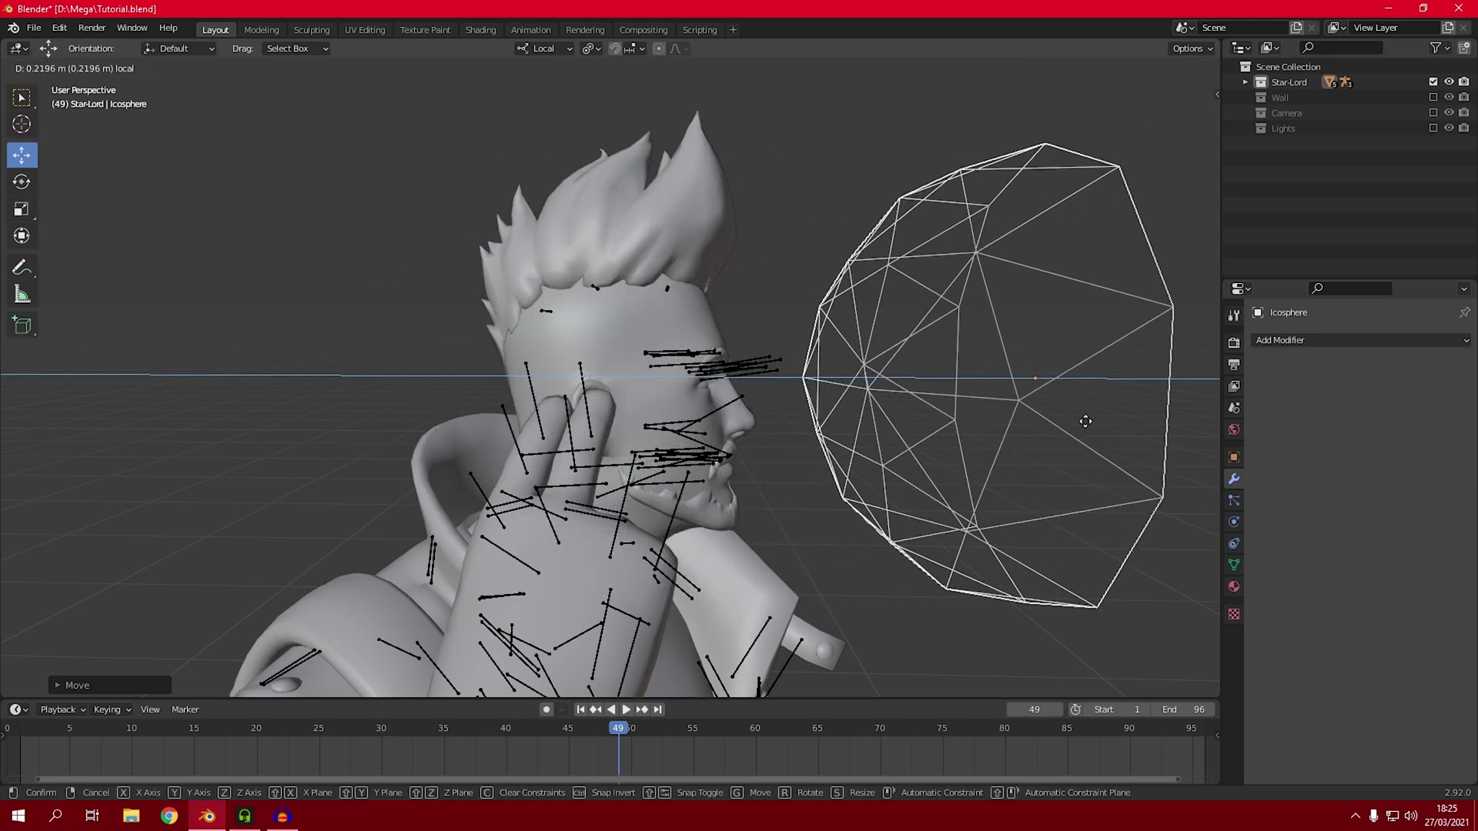
pyautogui.click(963, 420)
# Duplicate the mask and leave the copy in its original position
pyautogui.click(760, 340)
pyautogui.moveTo(761, 340); pyautogui.dragTo(668, 439, button='middle')
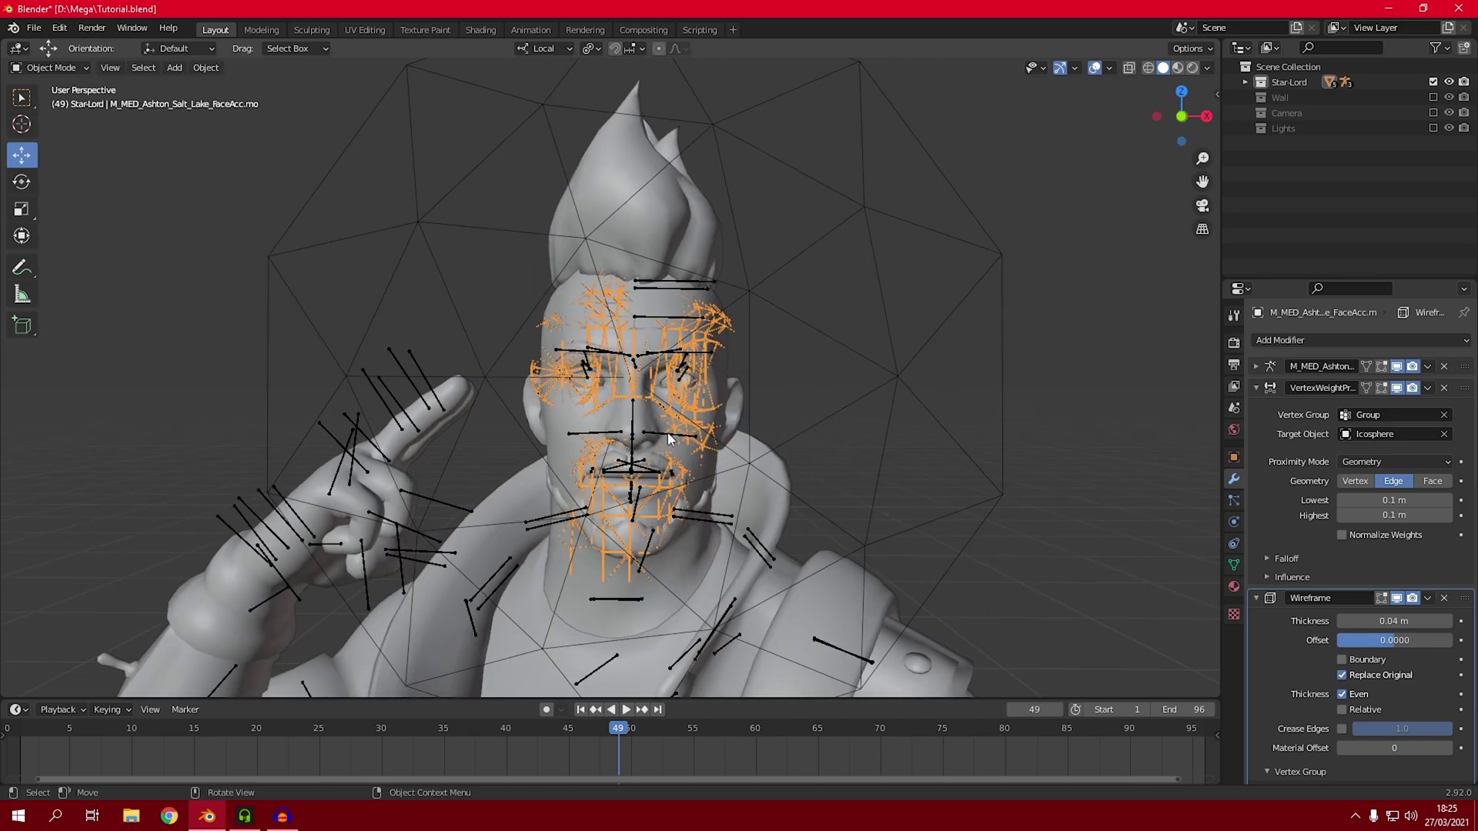
pyautogui.hotkey('shift', 'd')
pyautogui.rightClick(832, 501)
pyautogui.moveTo(832, 502); pyautogui.dragTo(1120, 501, button='middle')
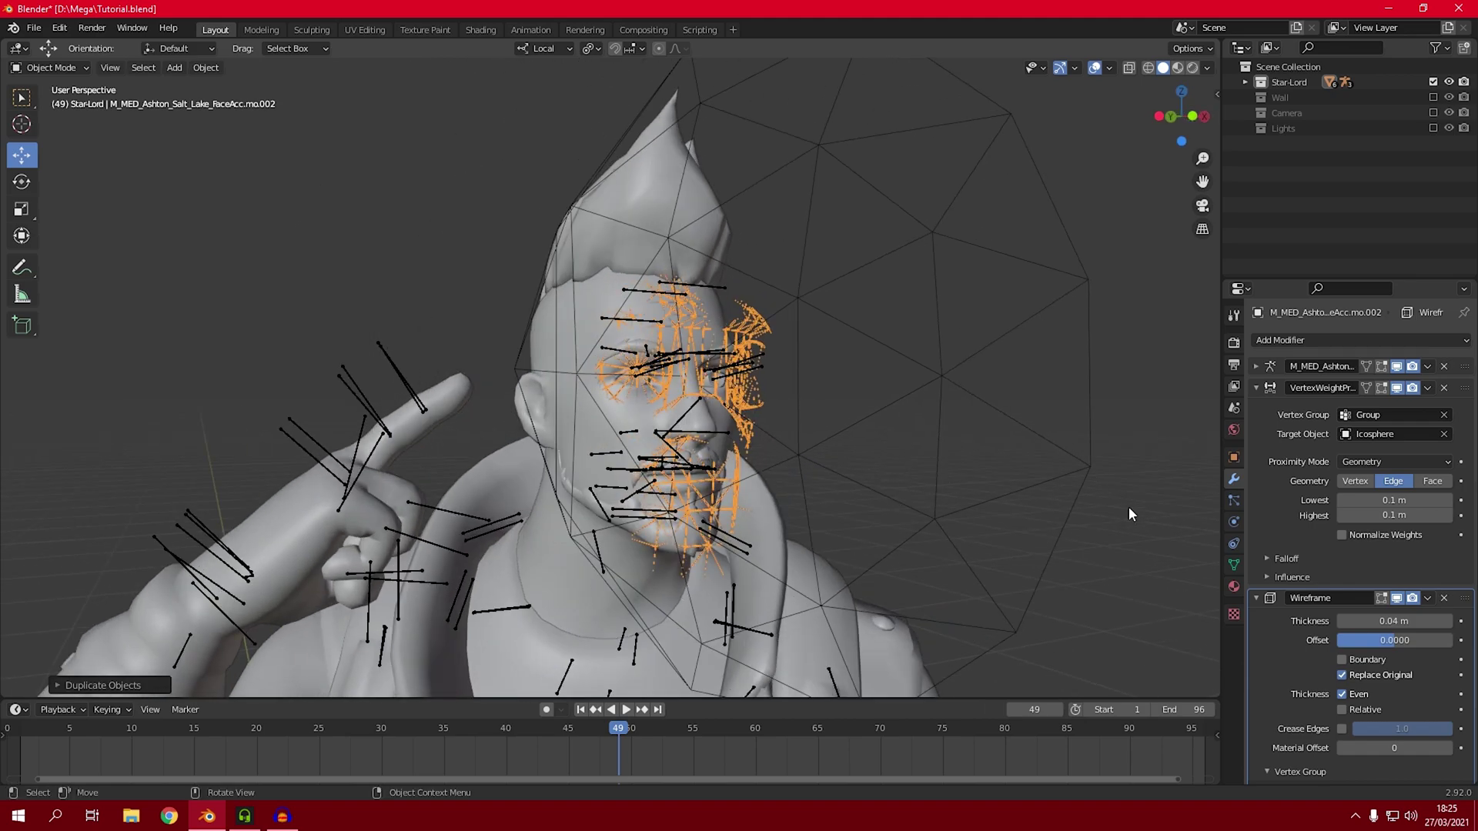
# Replace the Wireframe modifier on the duplicated mask with a Mask modifier that uses the vertex group named Group
pyautogui.click(1448, 603)
pyautogui.moveTo(962, 492); pyautogui.dragTo(597, 372, button='middle')
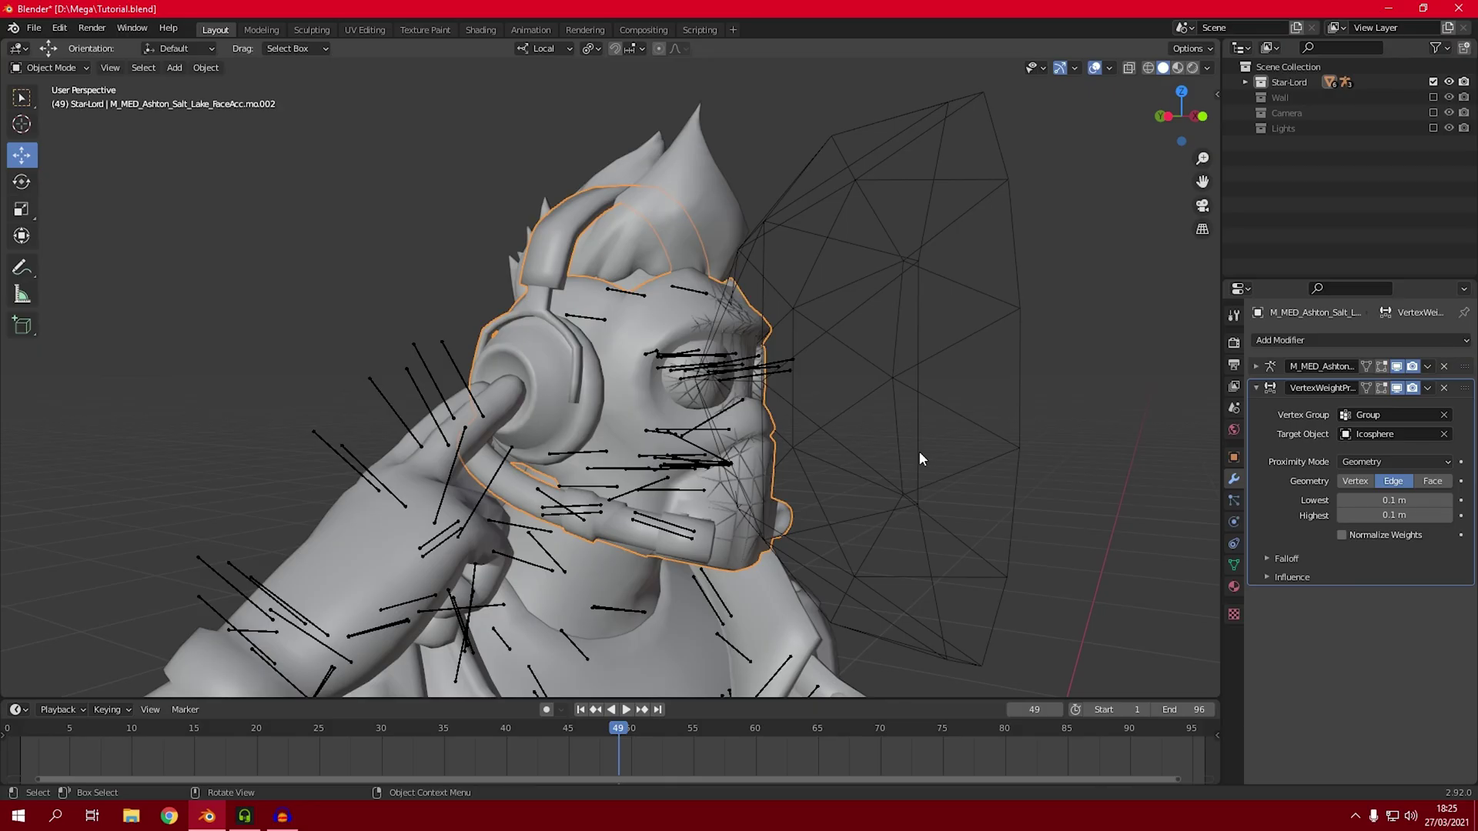
pyautogui.click(1304, 339)
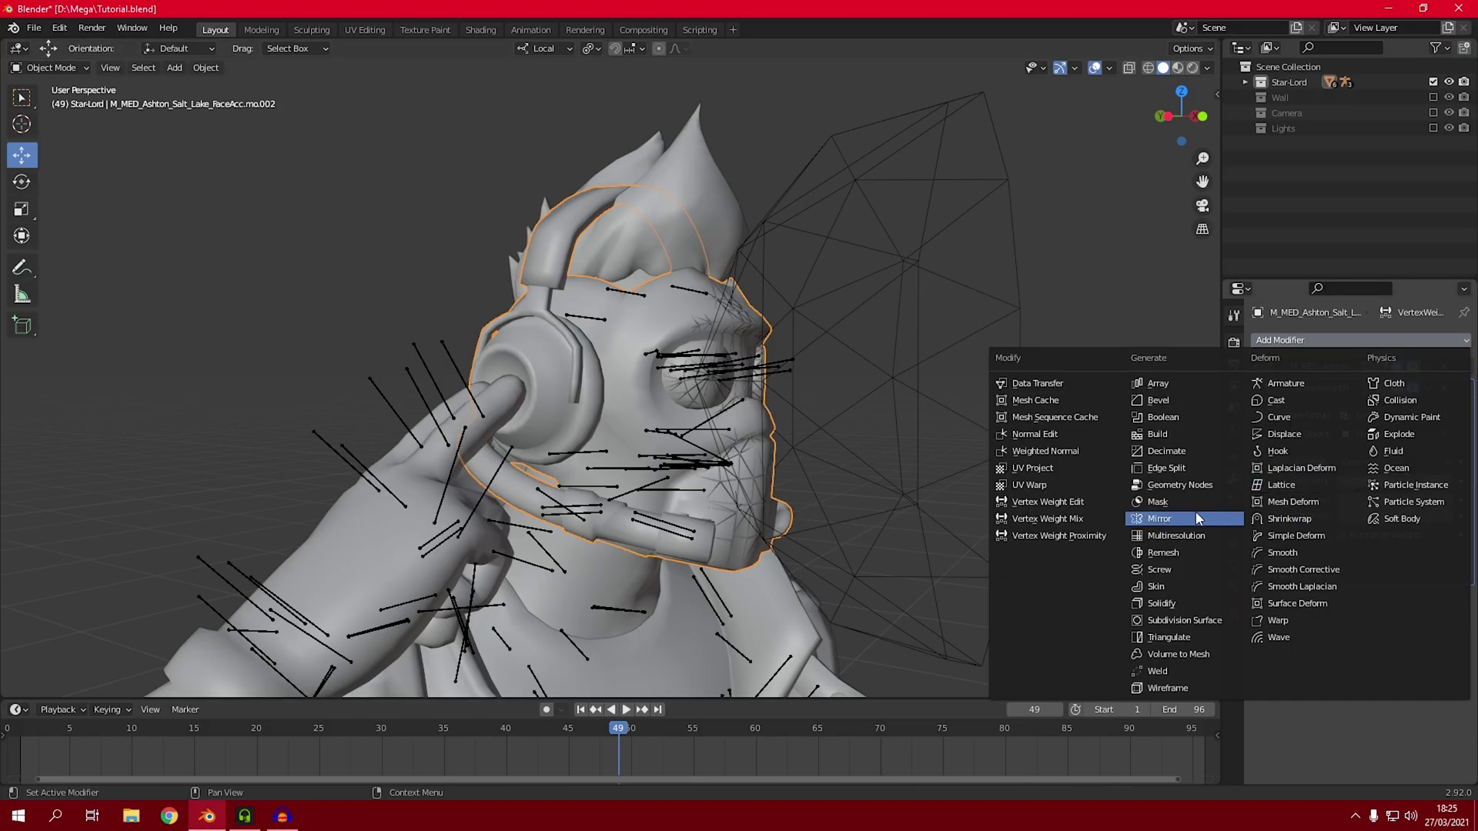
pyautogui.click(1175, 501)
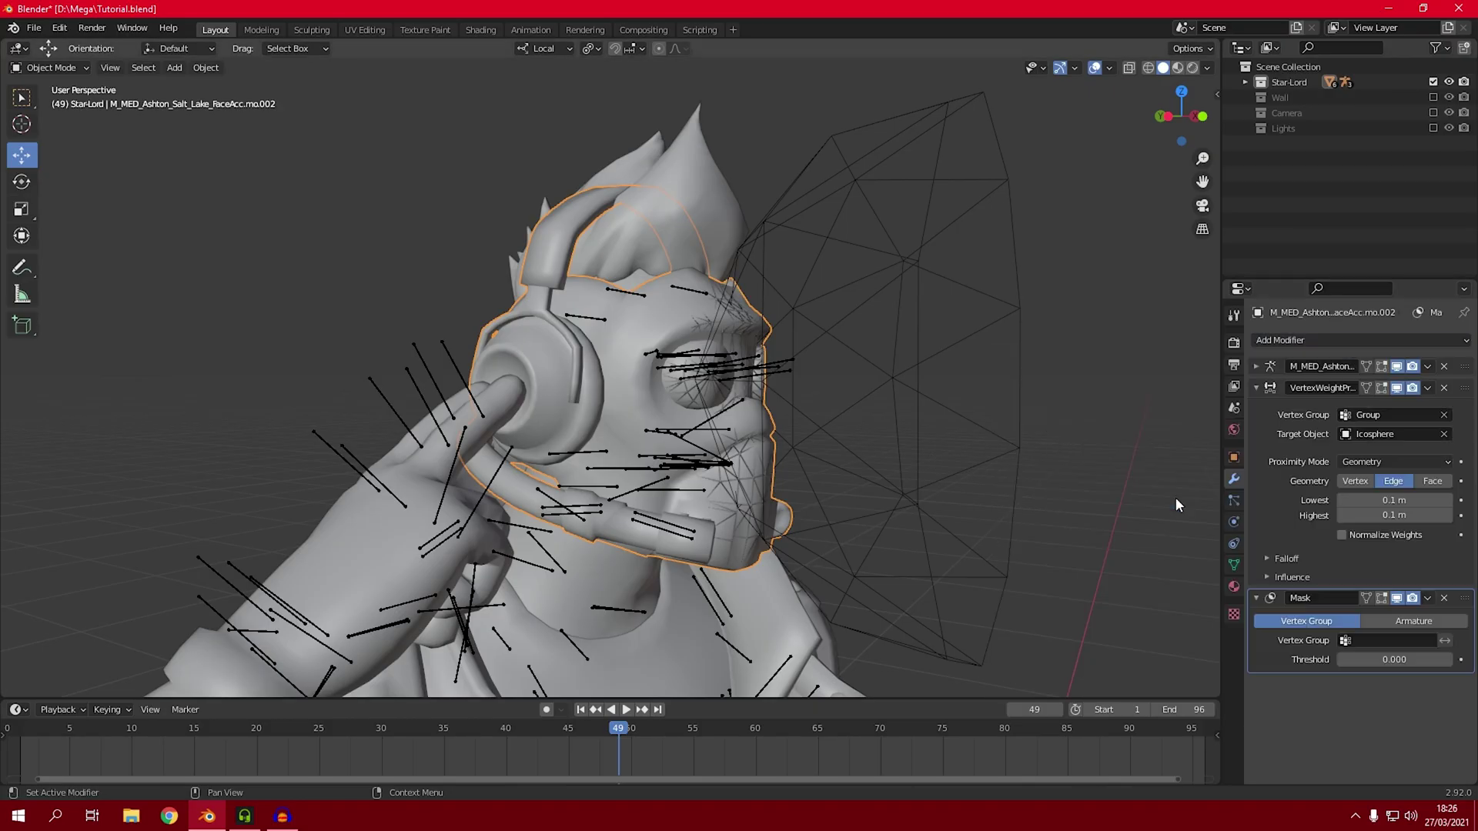
pyautogui.click(1389, 639)
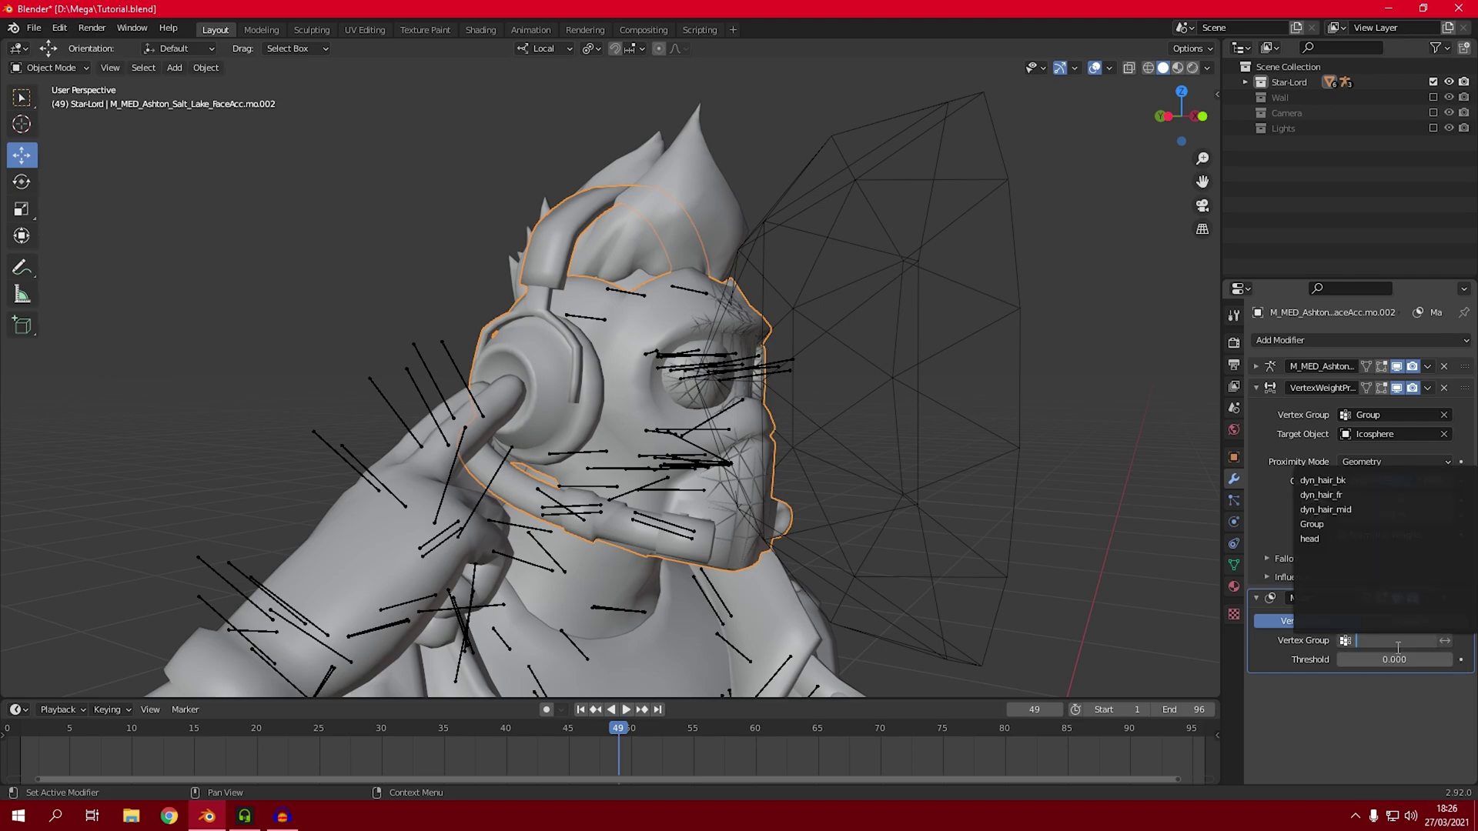
pyautogui.click(1347, 525)
# Move the halved icosphere slightly along its local Z axis at the front of the face
pyautogui.moveTo(912, 545); pyautogui.dragTo(884, 525, button='middle')
pyautogui.click(1022, 511)
pyautogui.moveTo(1048, 382); pyautogui.dragTo(1028, 429)
pyautogui.moveTo(807, 385); pyautogui.dragTo(783, 380, button='middle')
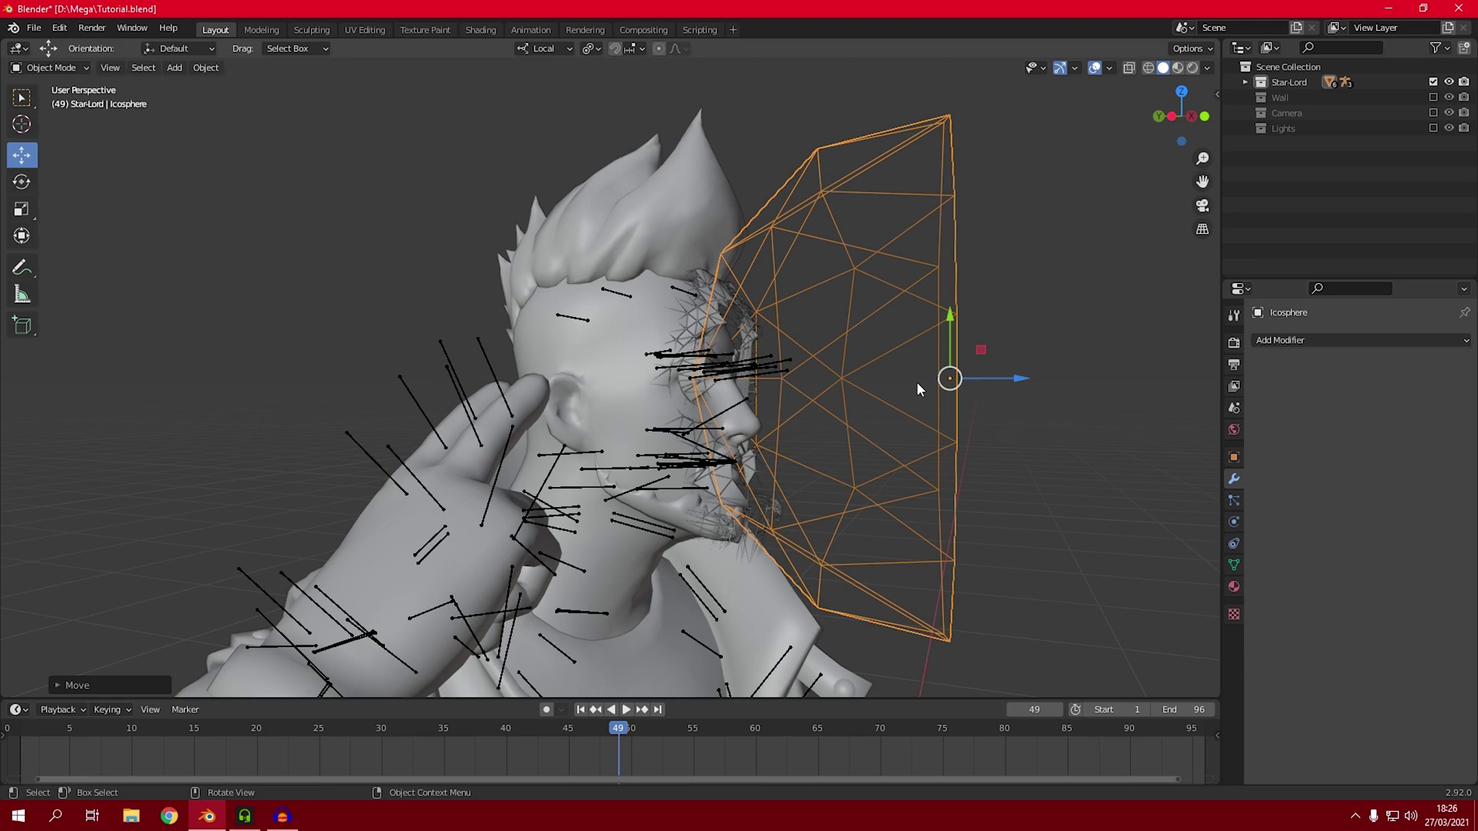
# Set the duplicated mask's Vertex Weight Proximity distances to 0.9 m lowest and 1 m highest
pyautogui.click(708, 313)
pyautogui.moveTo(784, 440); pyautogui.dragTo(847, 456, button='middle')
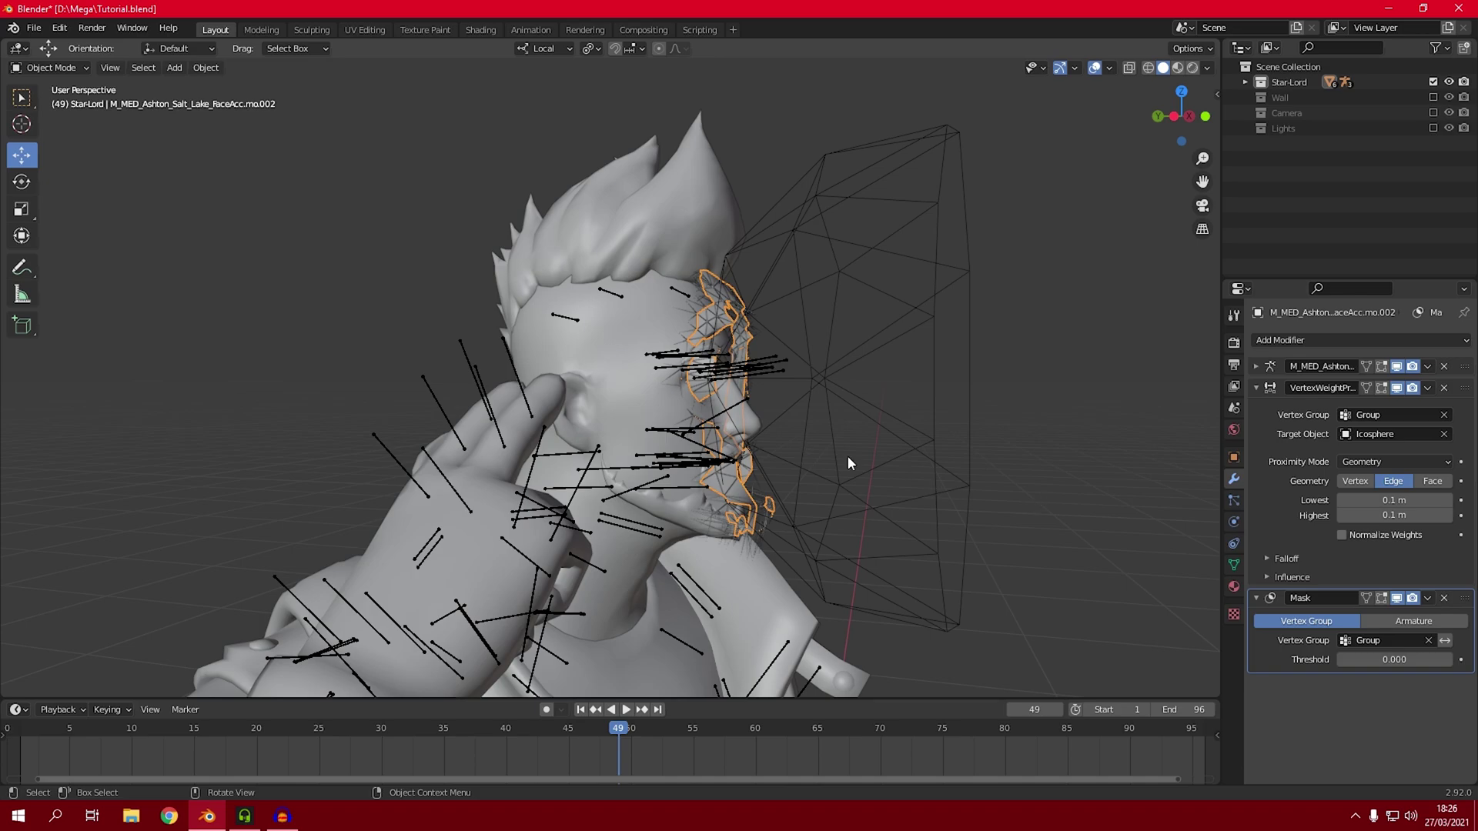
pyautogui.click(1407, 504)
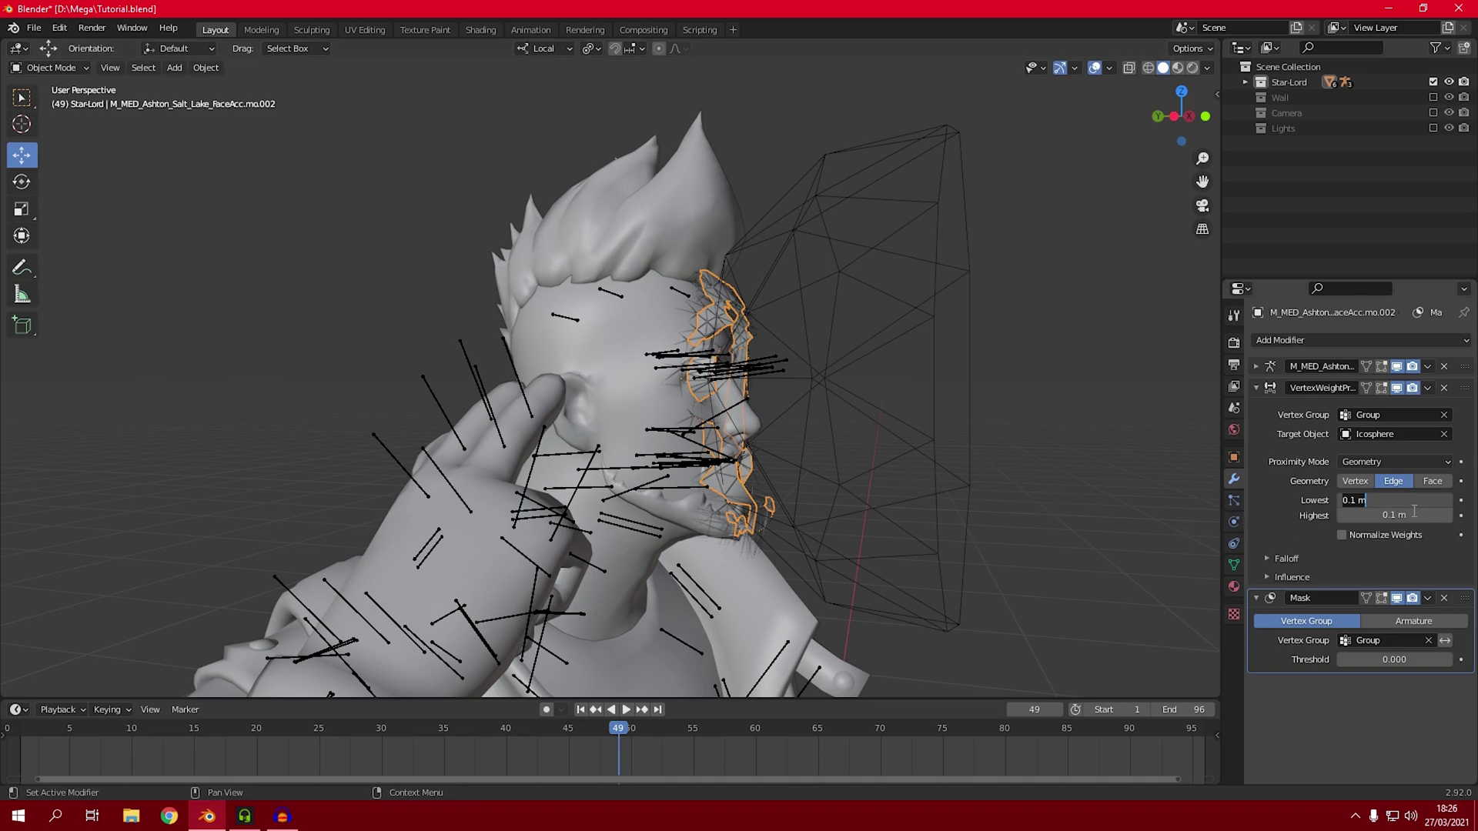
pyautogui.write('.9')
pyautogui.press('Return')
pyautogui.click(1386, 520)
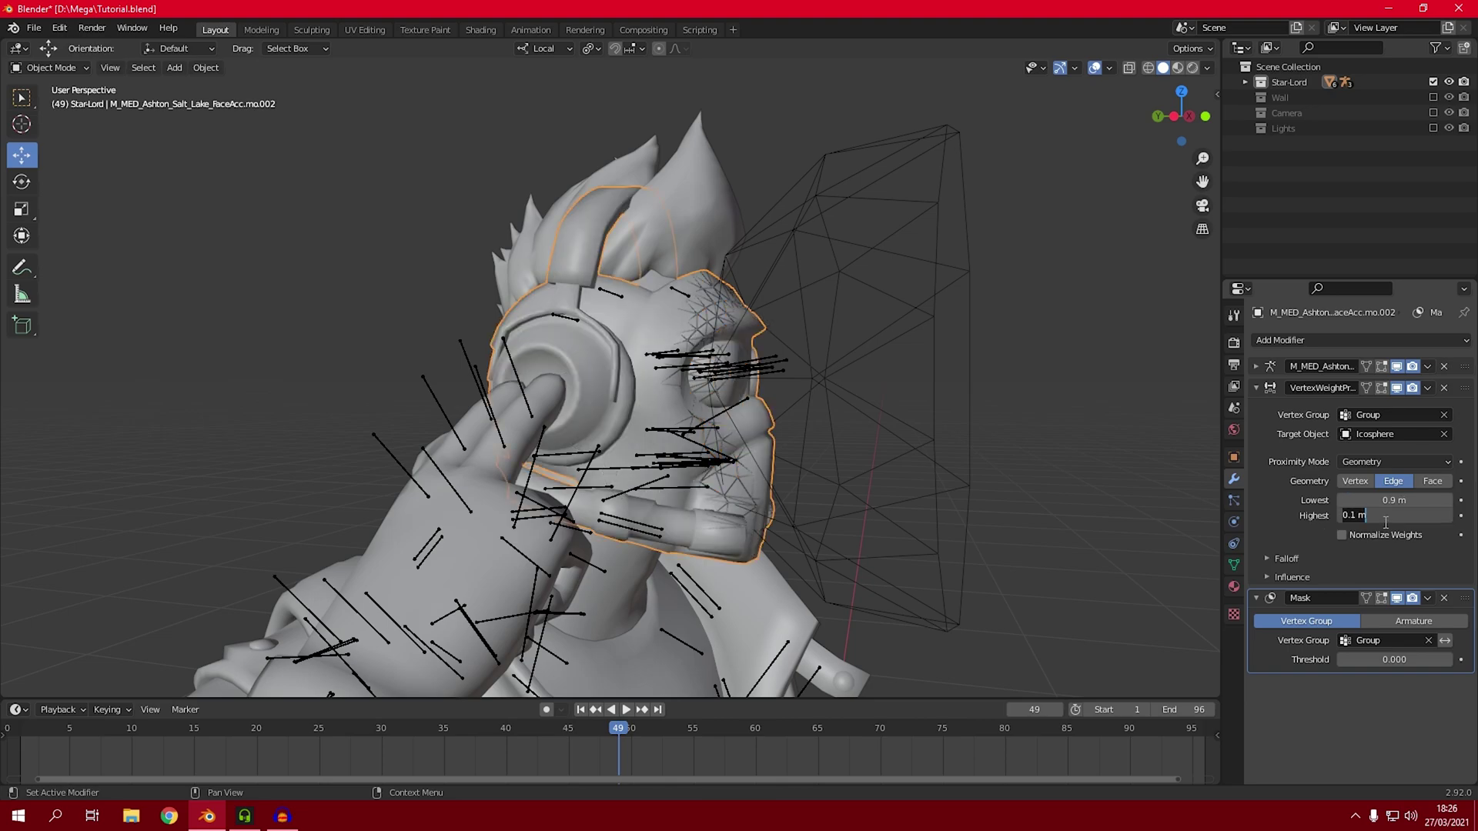
pyautogui.write('1')
pyautogui.press('Return')
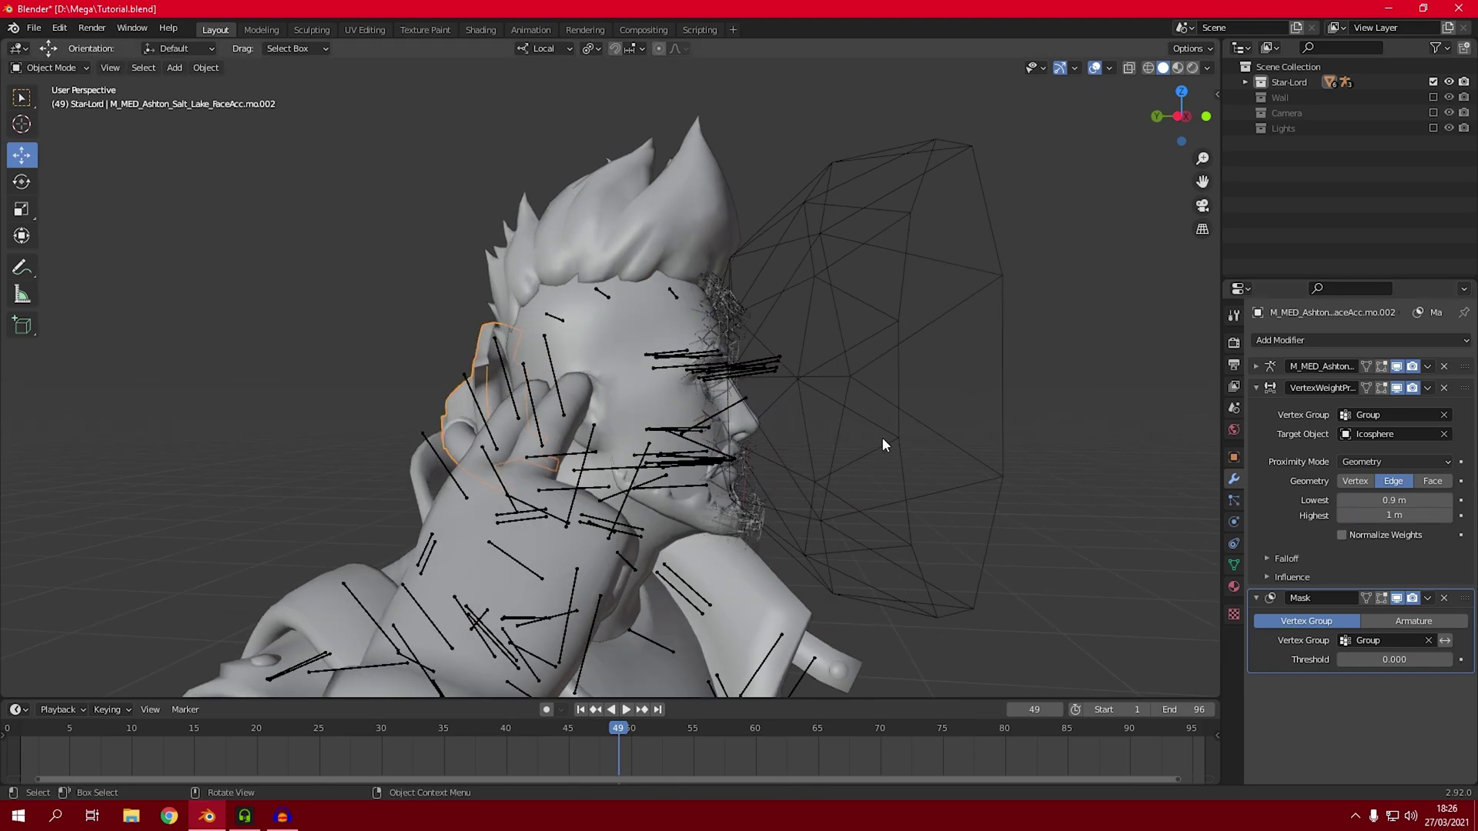